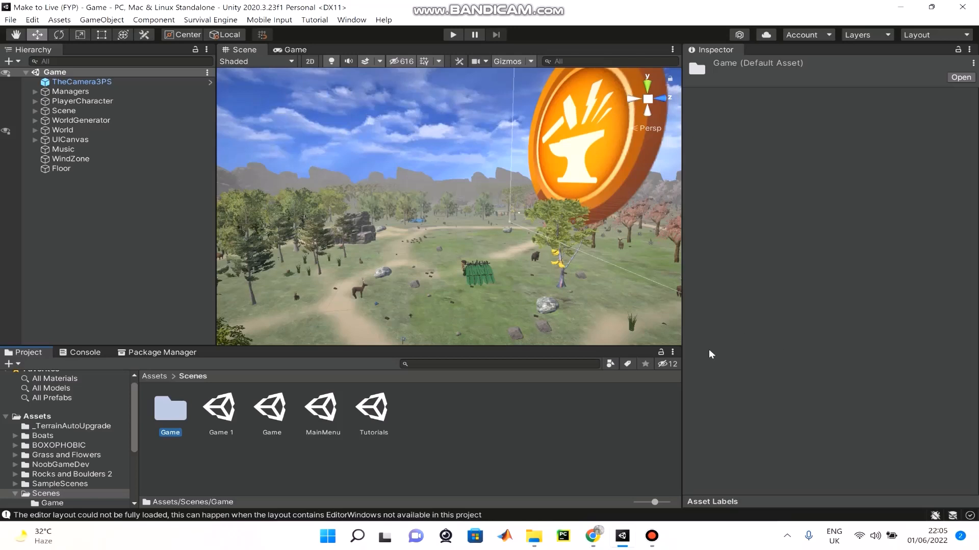
click(796, 322)
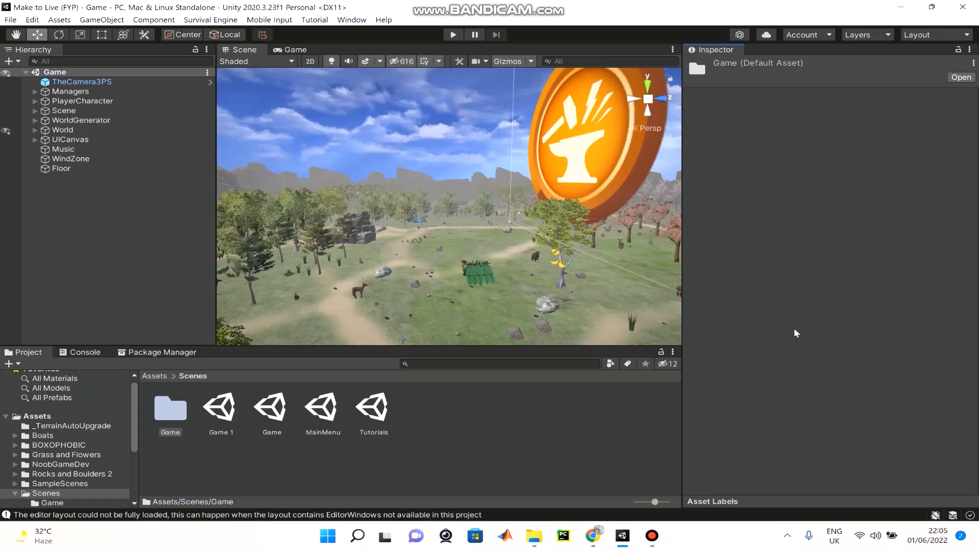
click(60, 253)
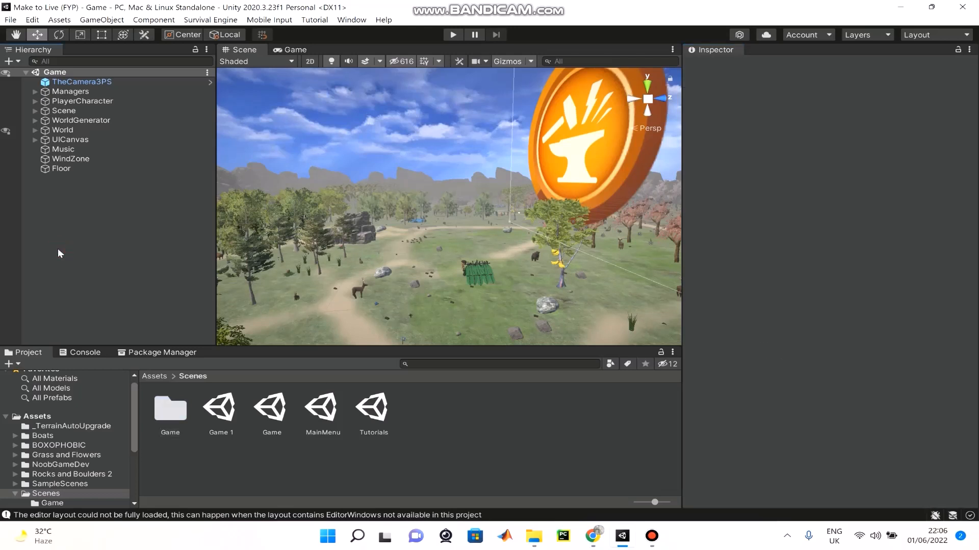
drag(558, 261, 536, 340)
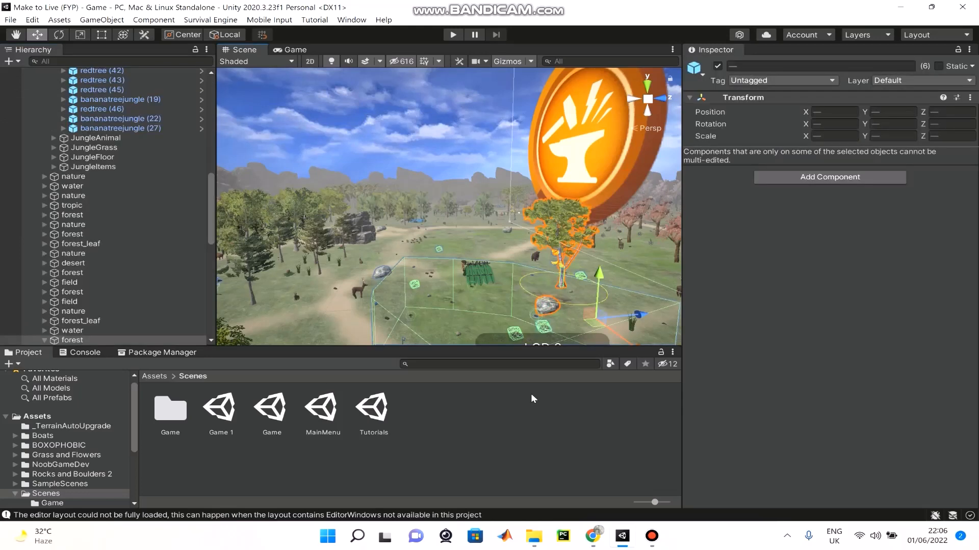
click(545, 425)
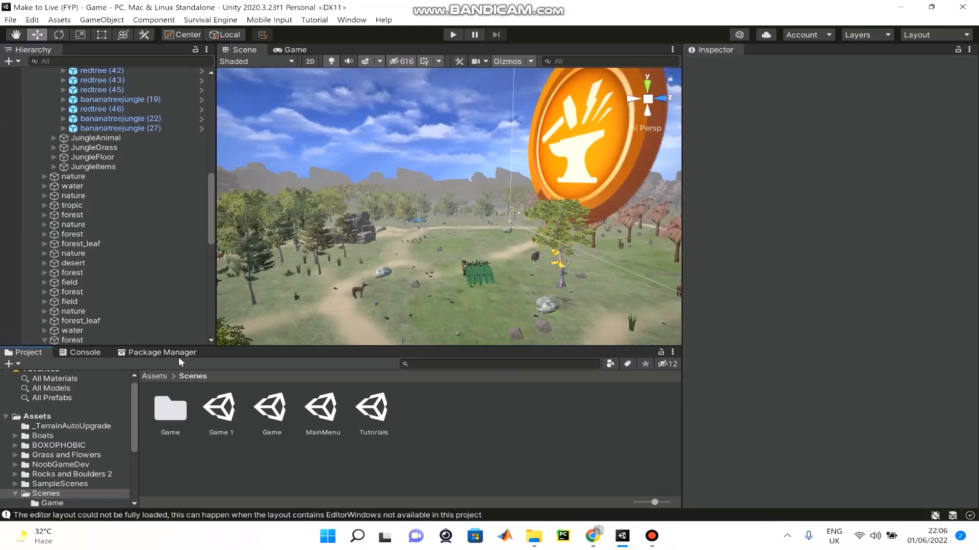
scroll(45, 218, up, 3)
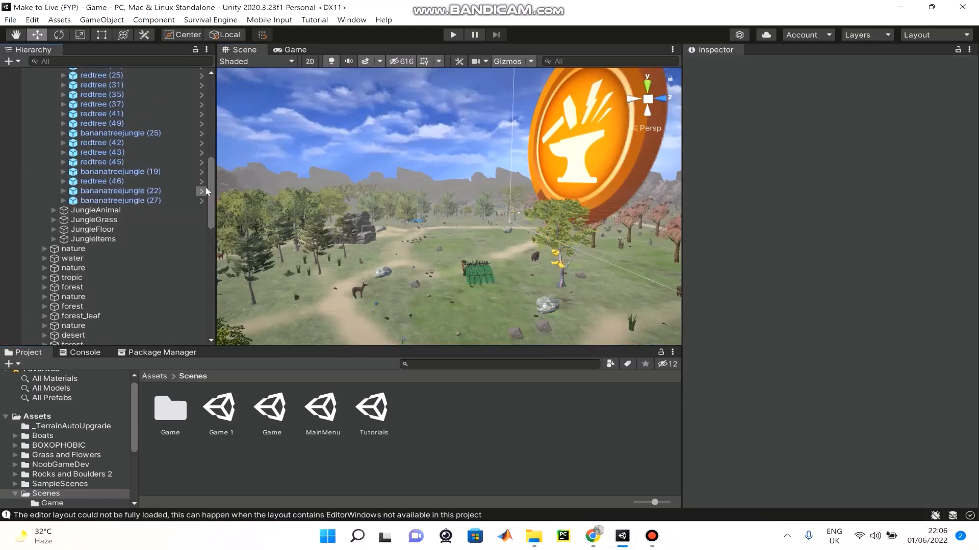
drag(212, 192, 200, 51)
click(36, 131)
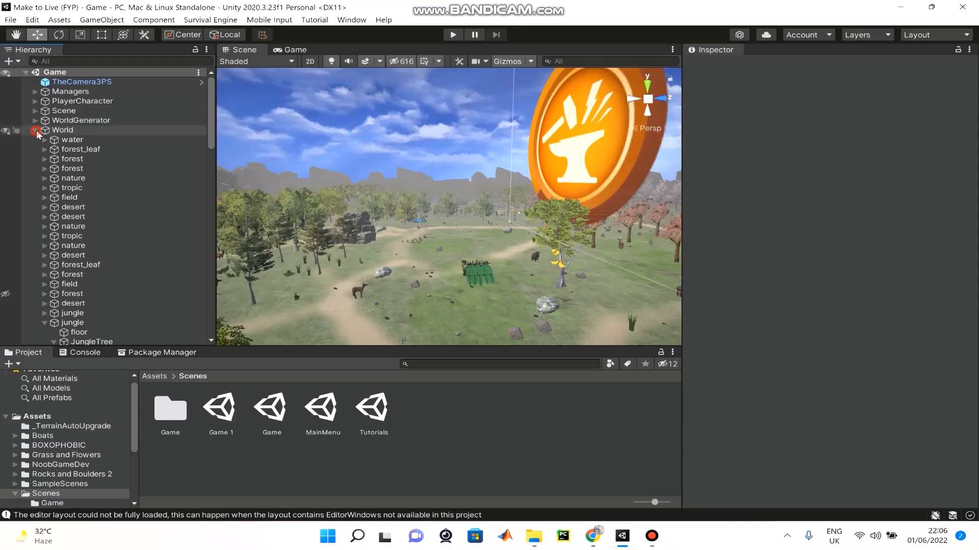
click(442, 421)
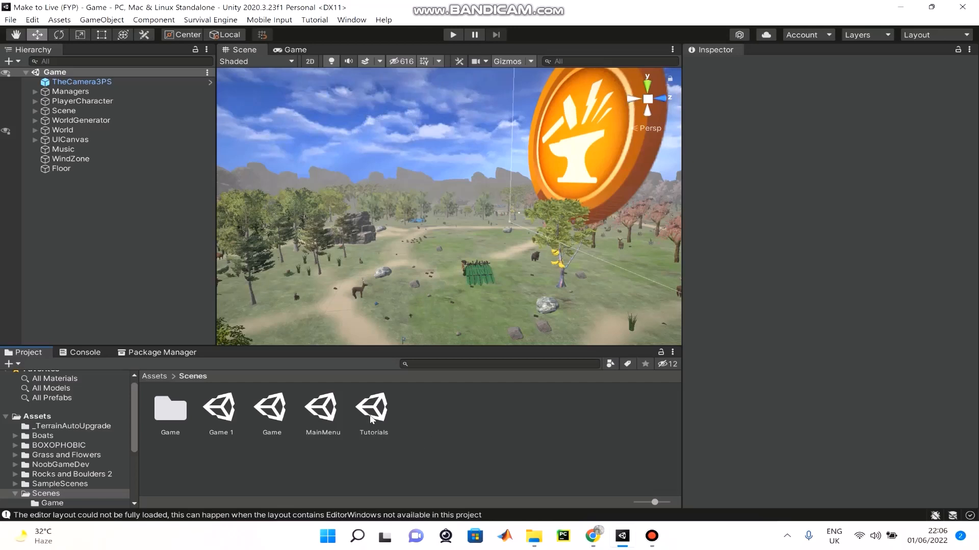
Step: Open the MainMenu scene and clear all PlayerPrefs
double_click(323, 411)
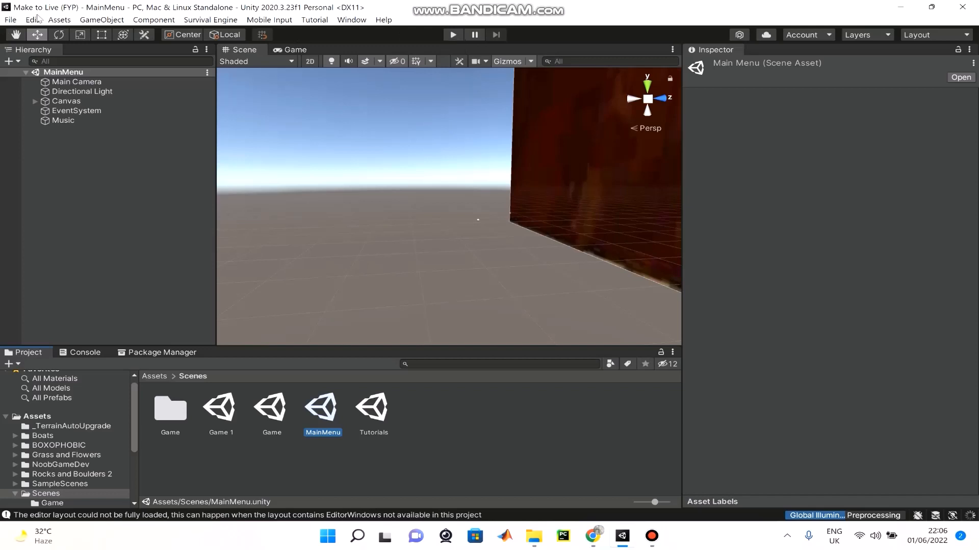
click(38, 19)
click(72, 410)
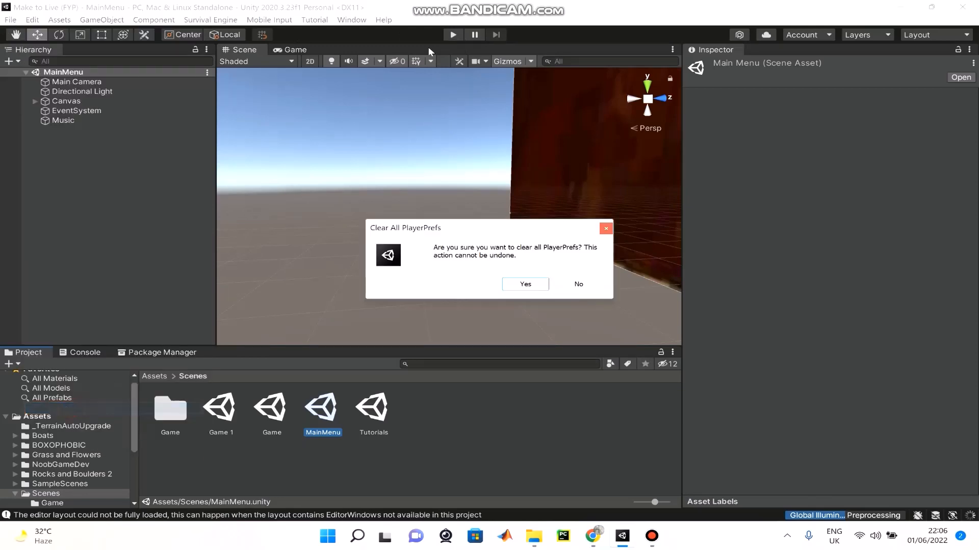
click(539, 285)
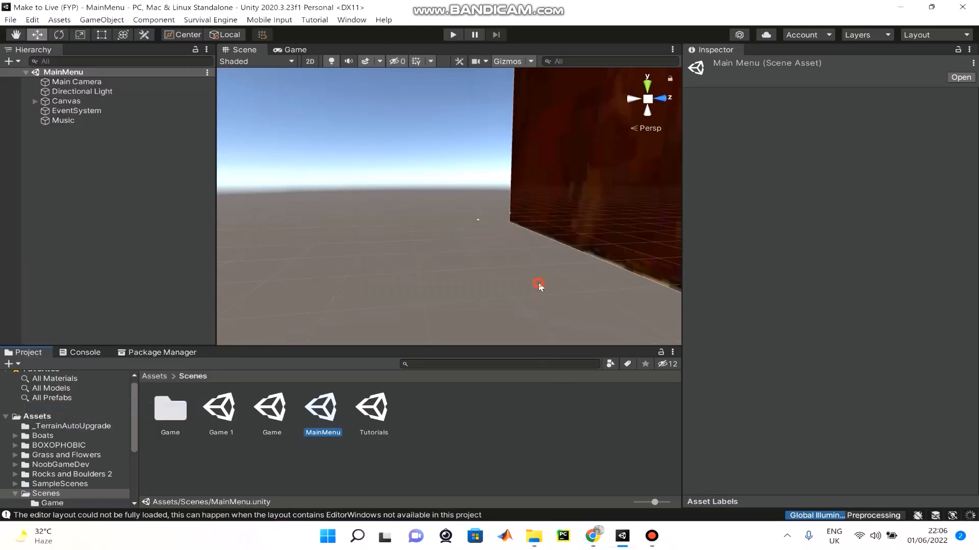
Step: Run the game in play mode and switch the main menu's music off and back on
click(453, 37)
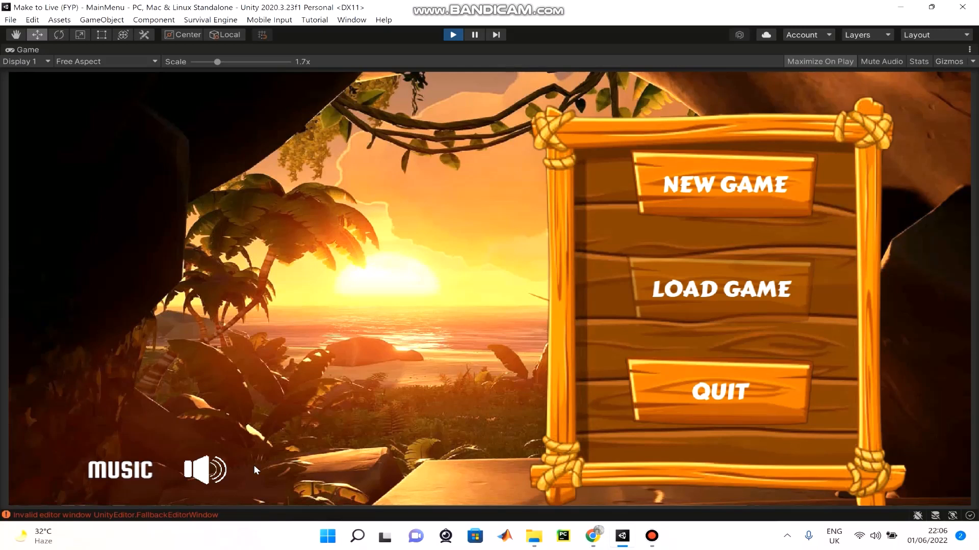
click(213, 469)
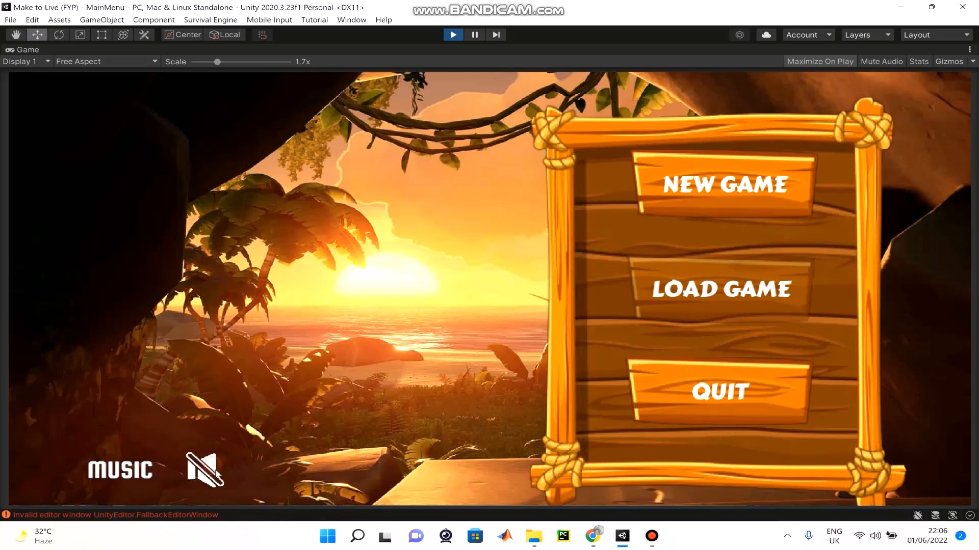
click(206, 468)
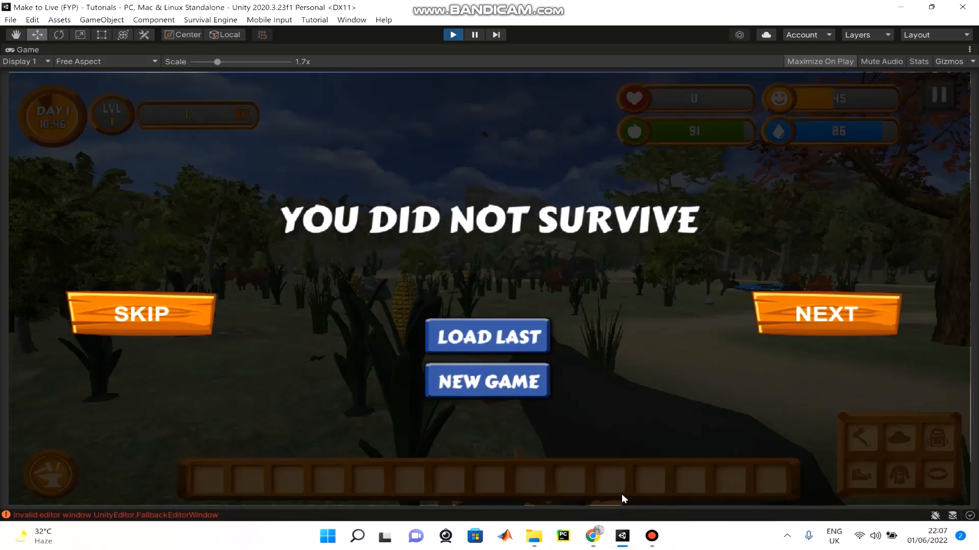
Step: Advance through the tutorial to its end and start a new game from the main menu
click(874, 304)
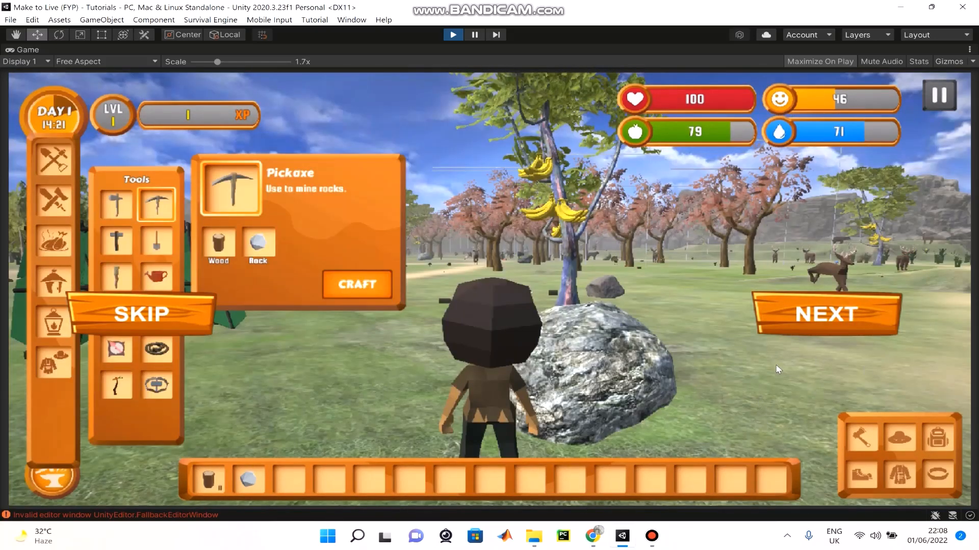
click(821, 318)
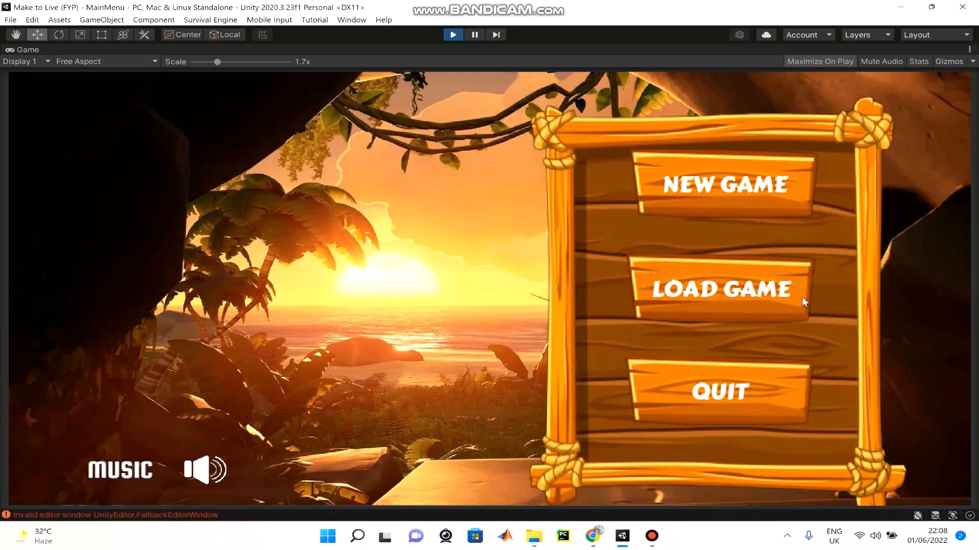
click(724, 185)
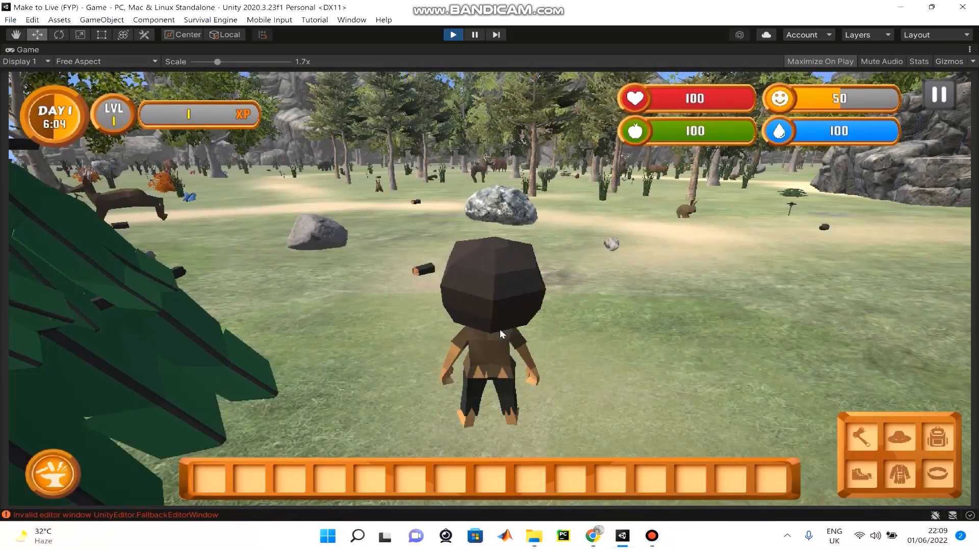
Step: Run the character from the shelter to the nearby banana tree and pick up the small rock beside it
right_drag(499, 330, 489, 289)
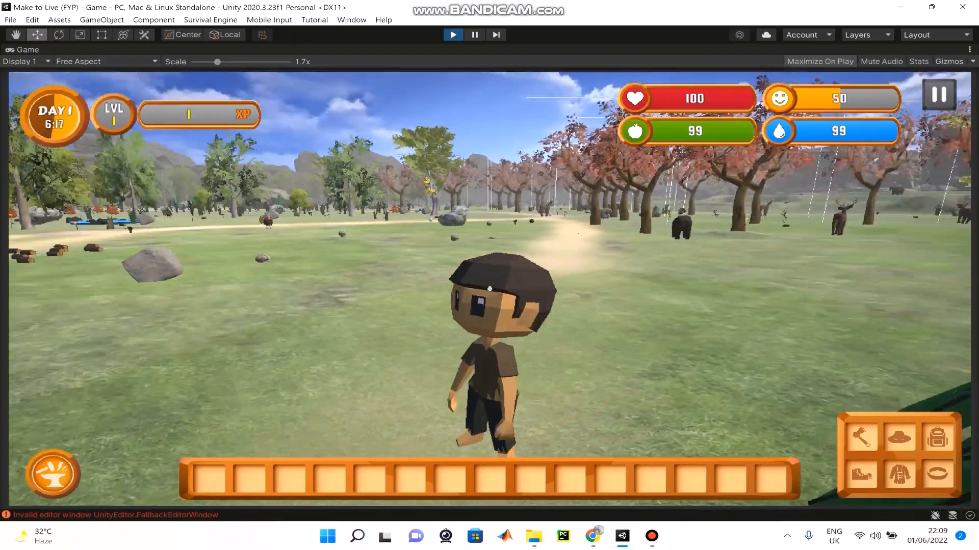
right_drag(489, 289, 489, 289)
right_drag(540, 265, 489, 289)
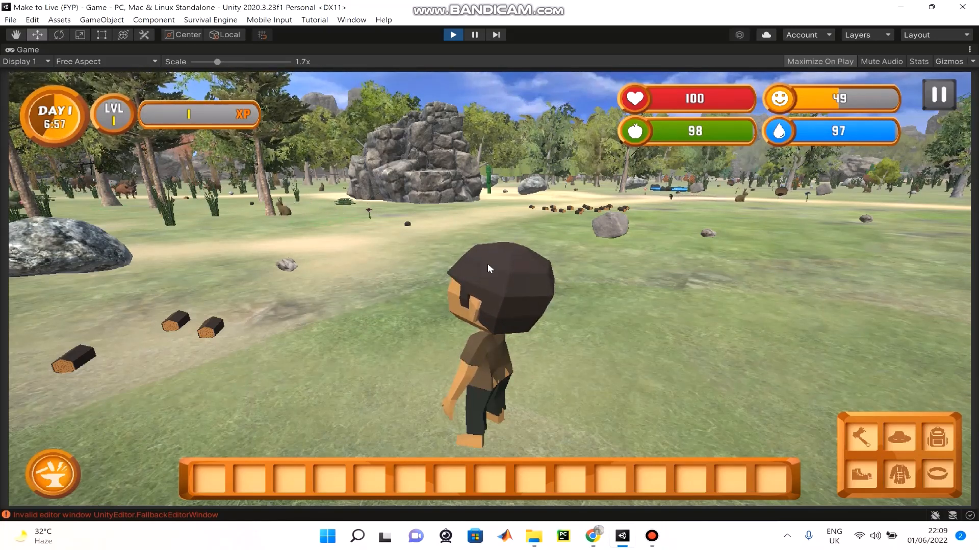
right_drag(414, 229, 632, 289)
right_drag(261, 350, 356, 337)
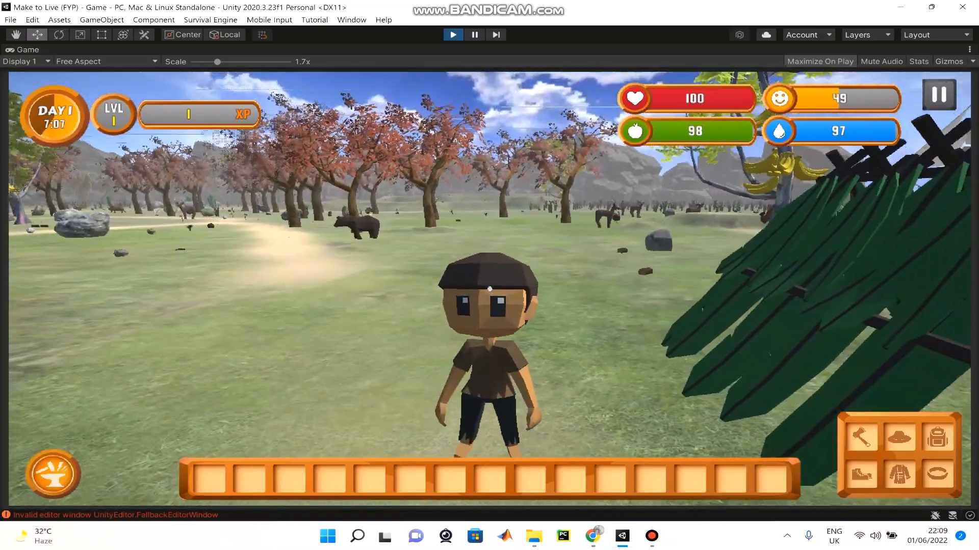
key(w)
key(q)
right_drag(489, 289, 519, 289)
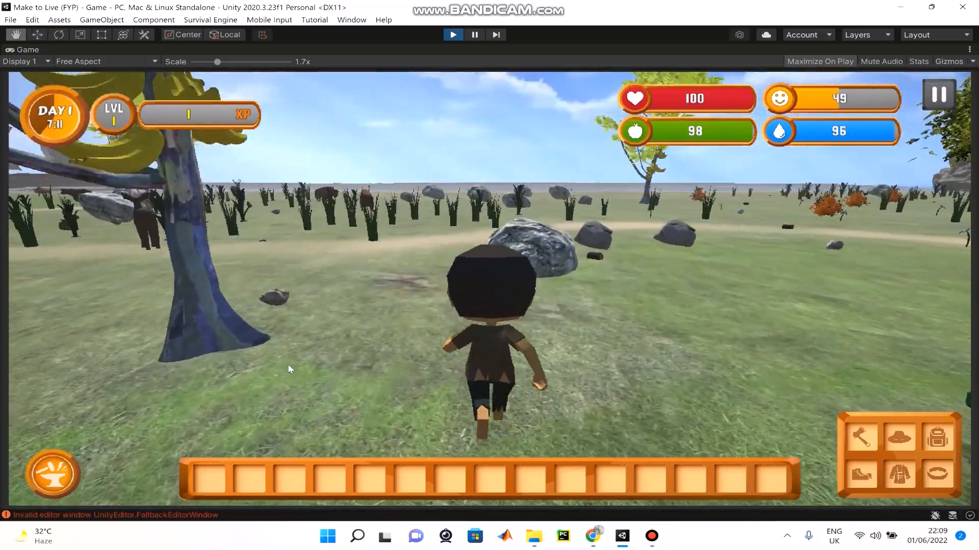
click(218, 332)
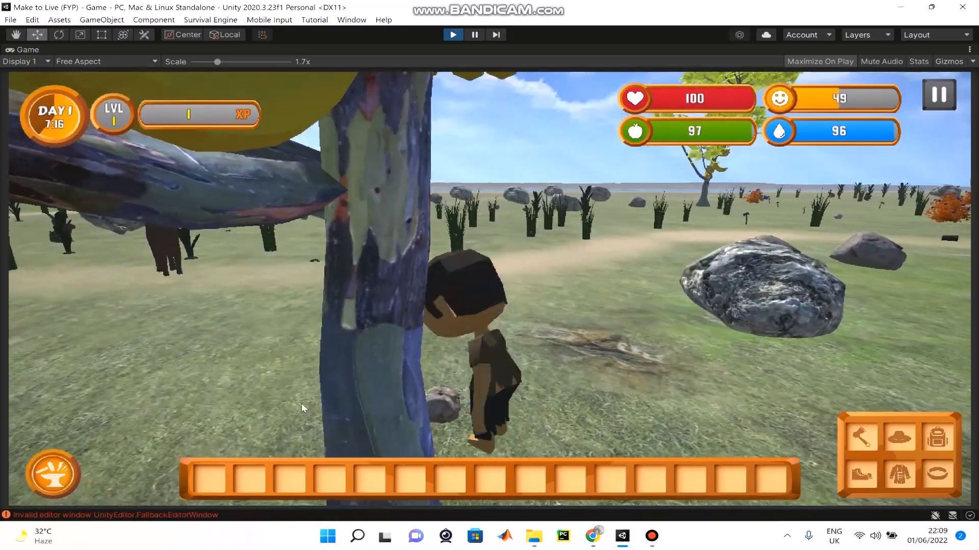
Step: Run the character across the grass and collect a wood log for the inventory
right_drag(336, 415, 592, 289)
right_drag(489, 289, 591, 289)
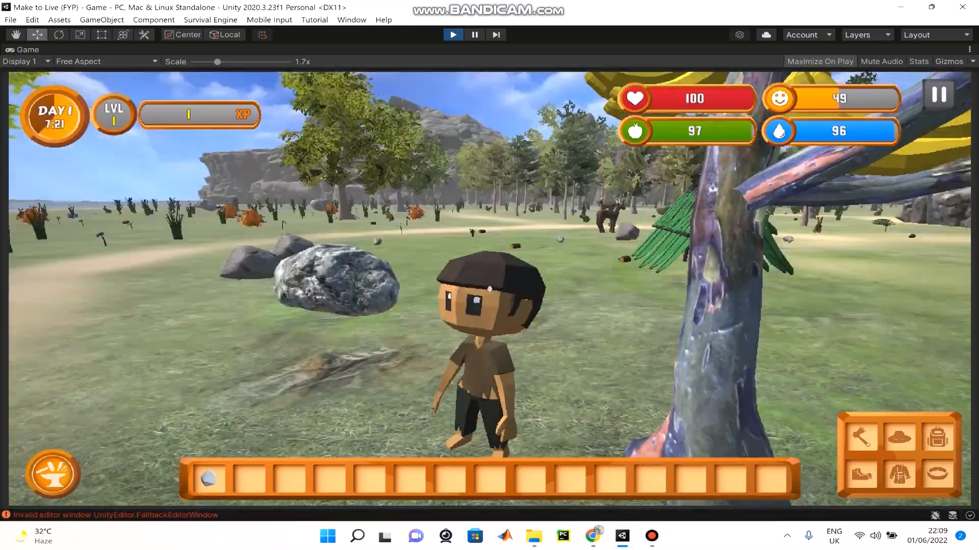
key(w)
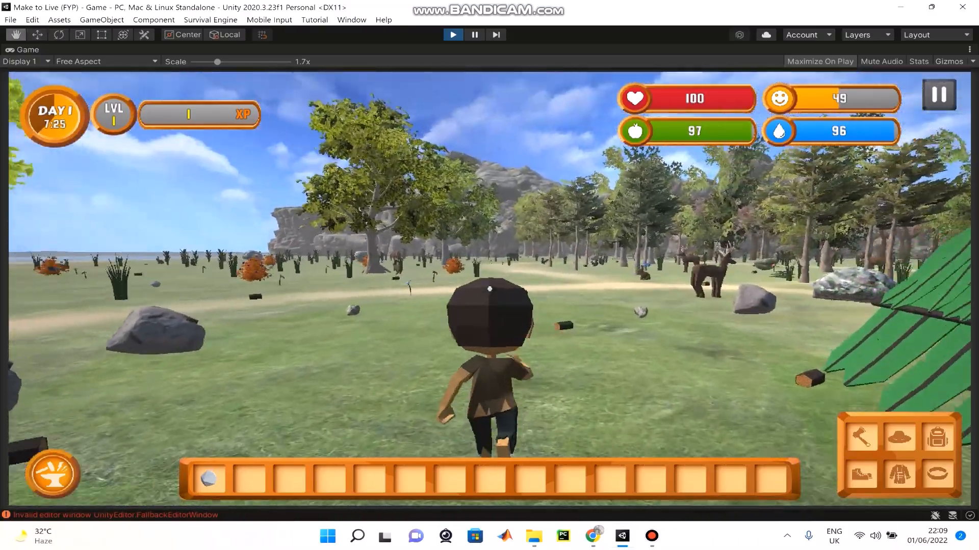
right_drag(490, 289, 546, 300)
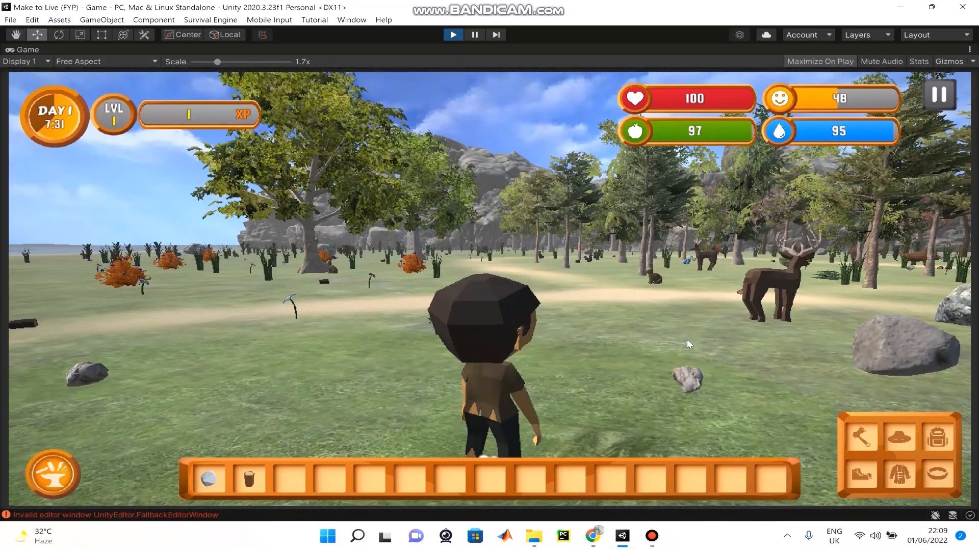
right_drag(686, 339, 491, 289)
Step: Craft an Axe from the Tools category using the collected wood and rock, and equip it
click(54, 490)
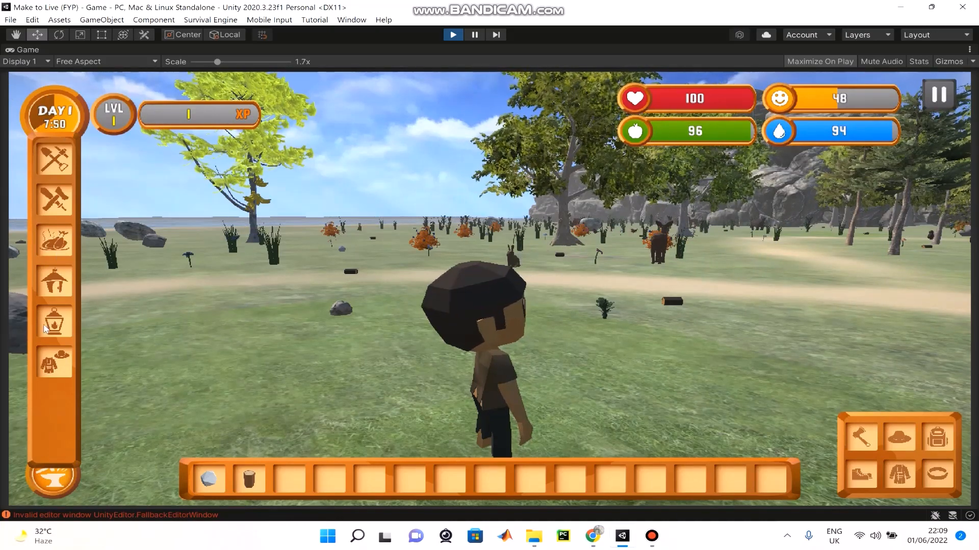
click(57, 154)
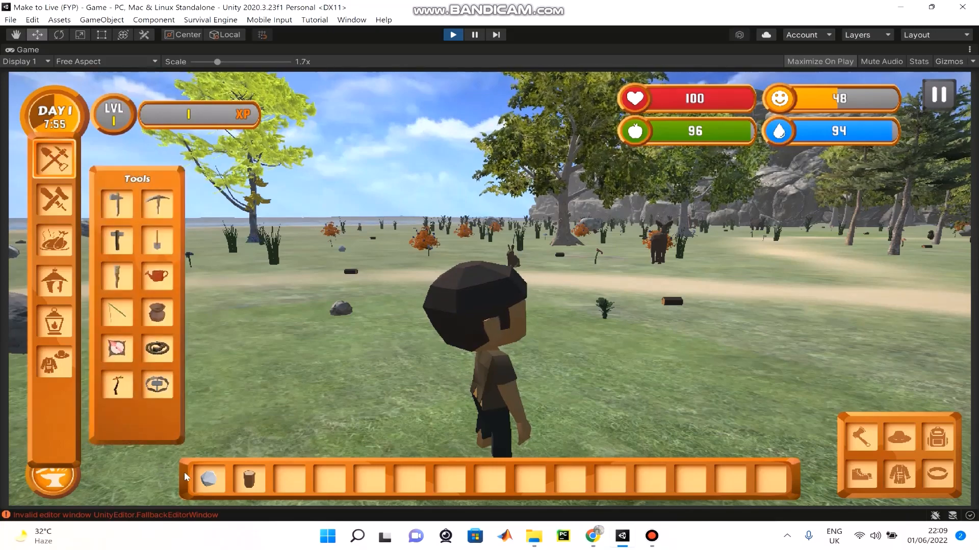
click(107, 211)
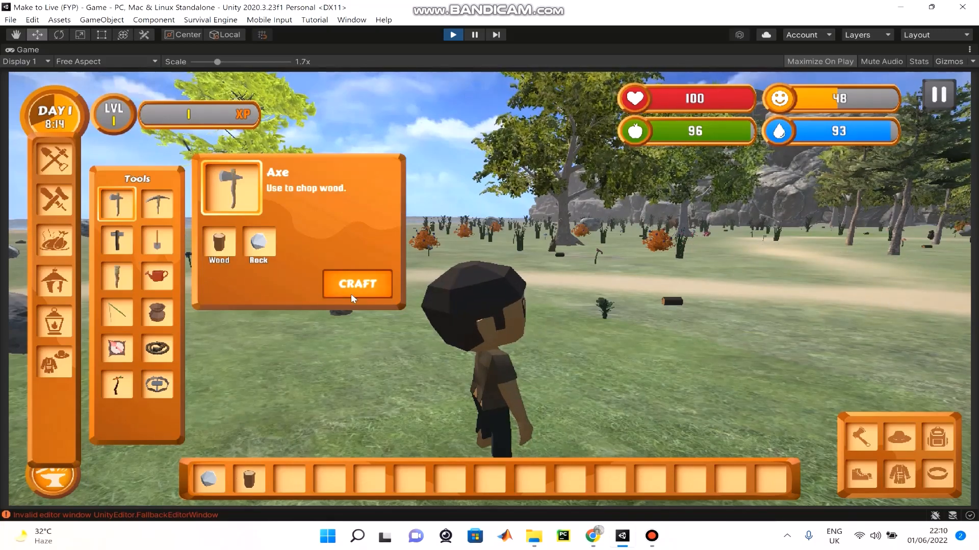
click(368, 282)
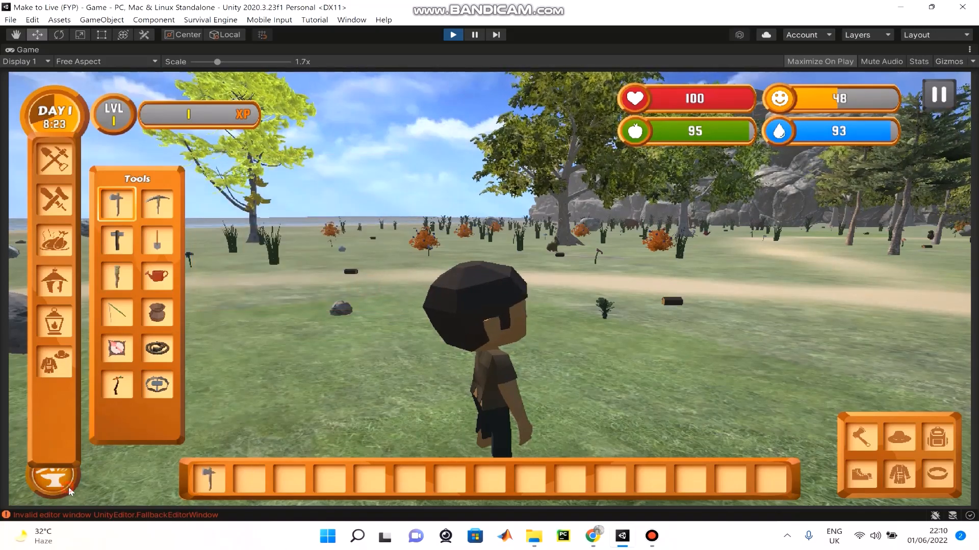
click(52, 474)
right_click(210, 480)
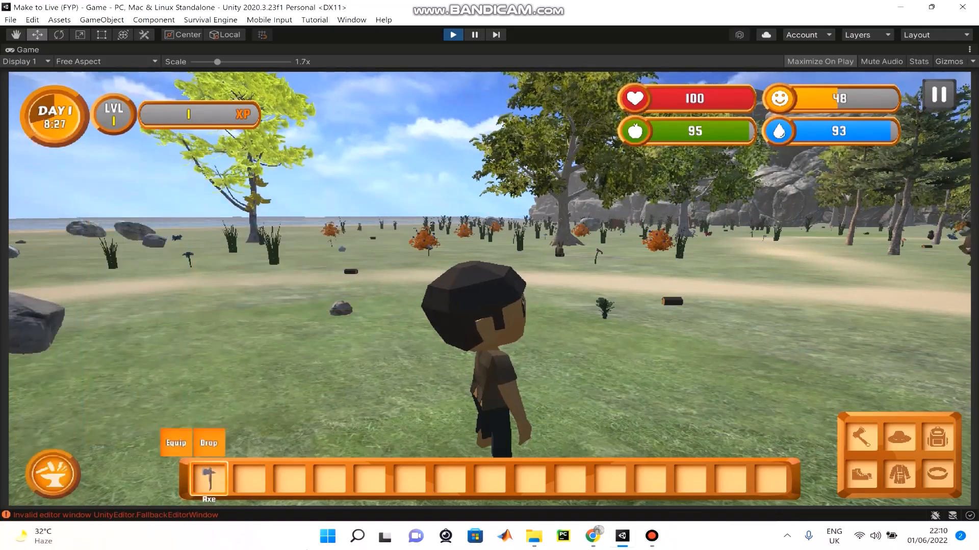
click(169, 446)
Step: Run the character back to the banana tree and chop it down with the axe
right_drag(316, 363, 489, 287)
right_drag(435, 307, 493, 287)
key(w)
key(w)
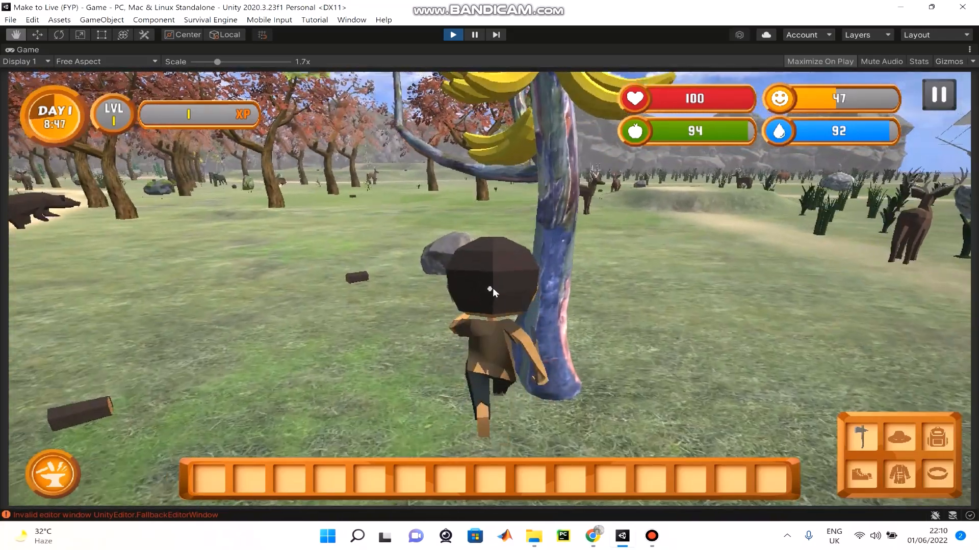
click(558, 309)
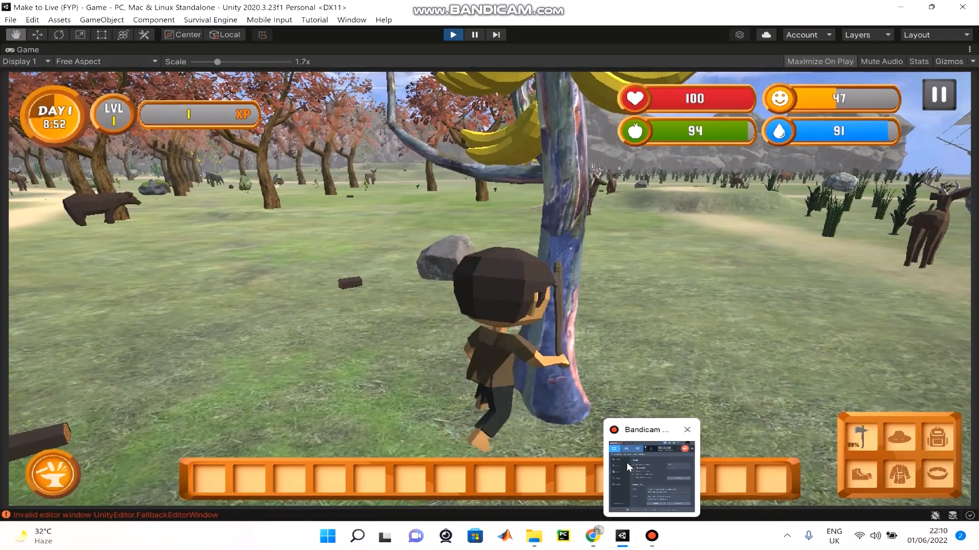
click(555, 302)
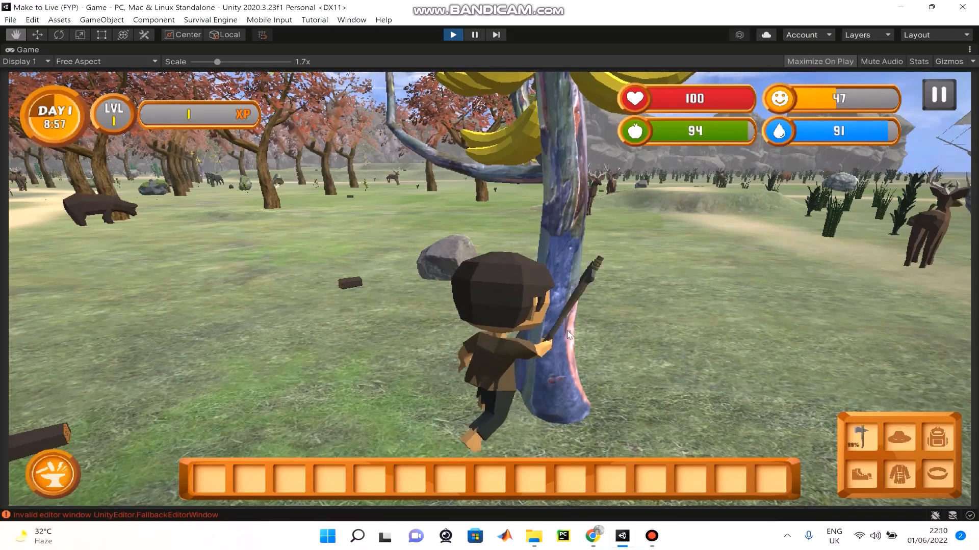
click(564, 315)
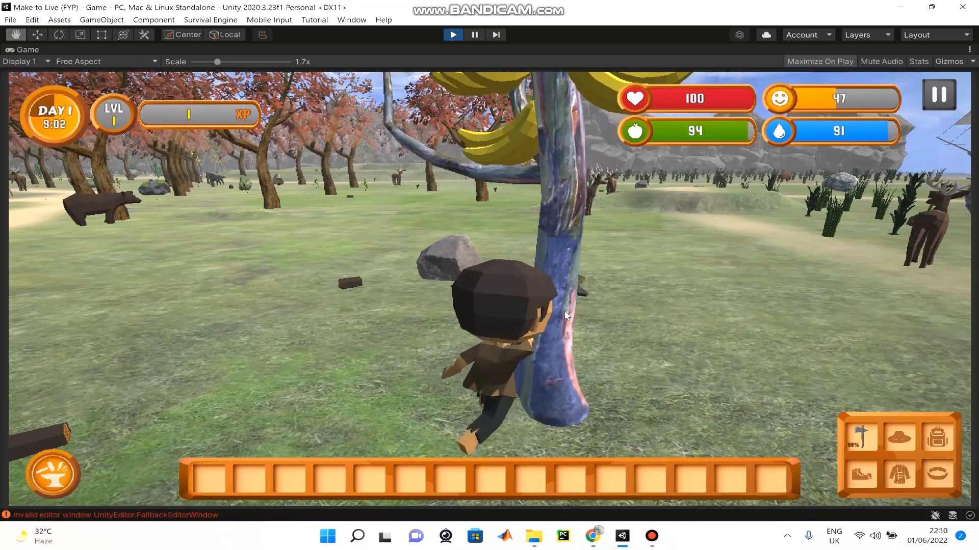
click(564, 311)
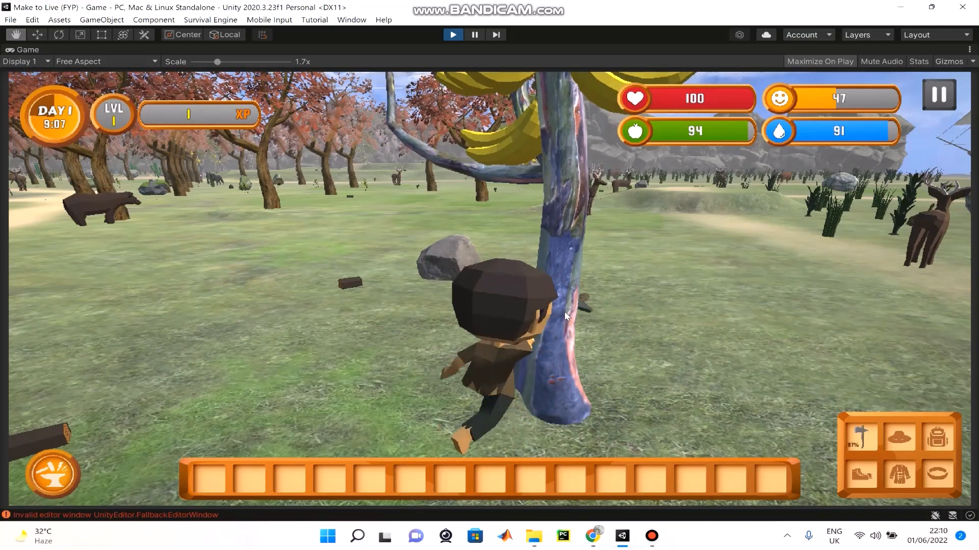
right_click(696, 389)
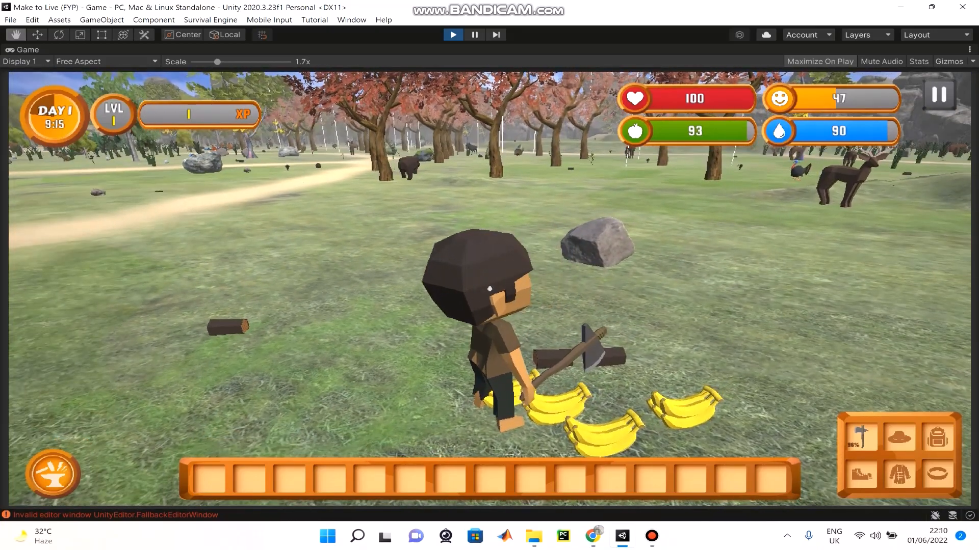
Step: Collect all four banana bunches lying beside the character into the inventory
right_click(489, 289)
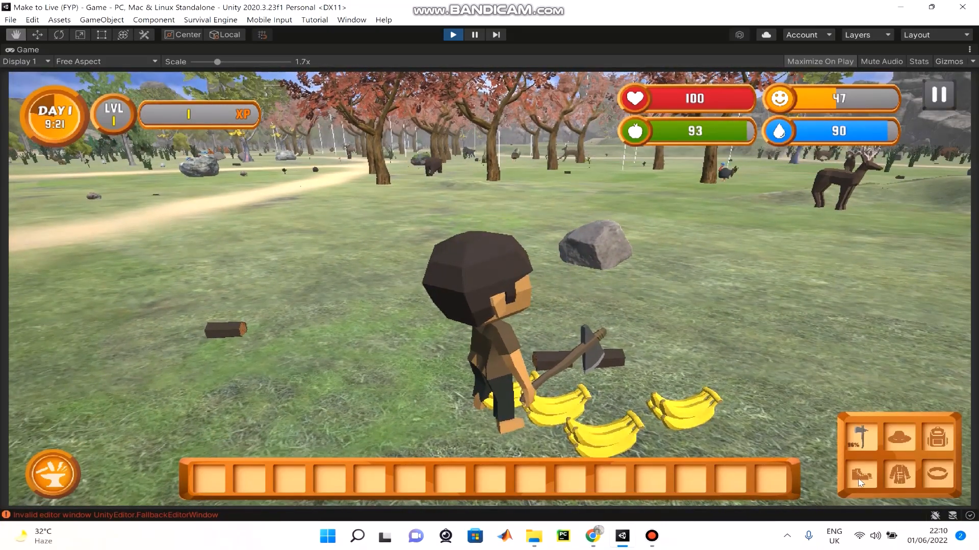
right_click(544, 407)
right_click(489, 289)
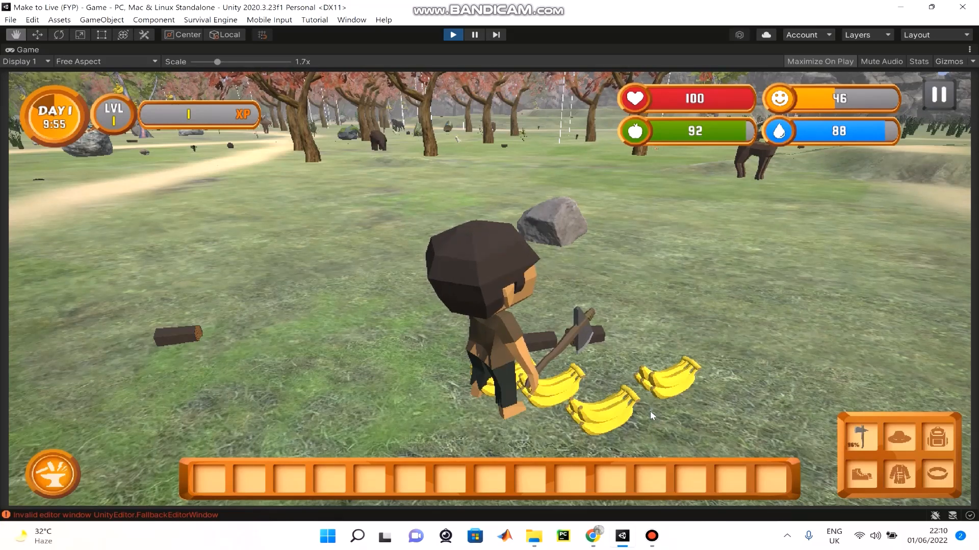
right_drag(551, 423, 415, 442)
click(614, 405)
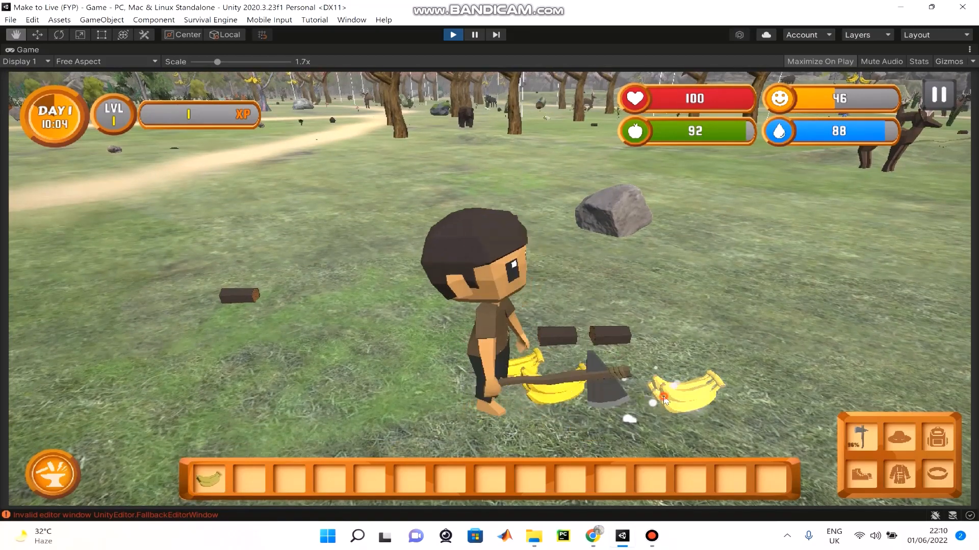
click(673, 399)
click(426, 390)
click(380, 368)
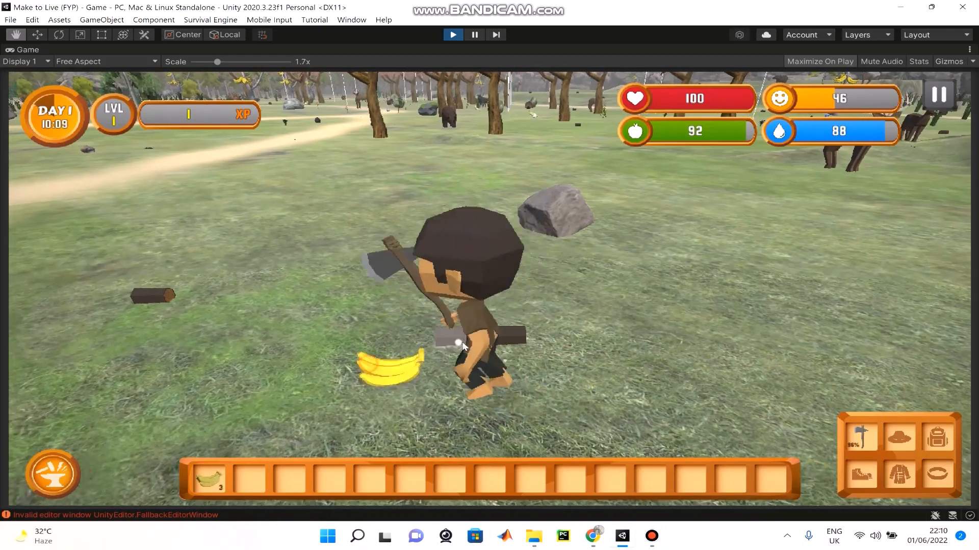
Step: Pick up the two wood logs lying where the banana tree was chopped down
click(471, 352)
click(536, 339)
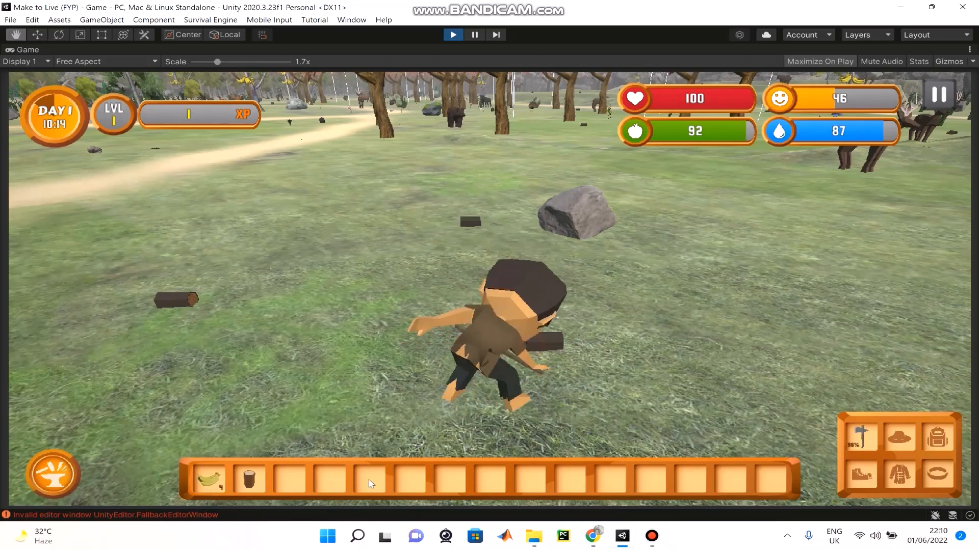
right_drag(500, 260, 479, 375)
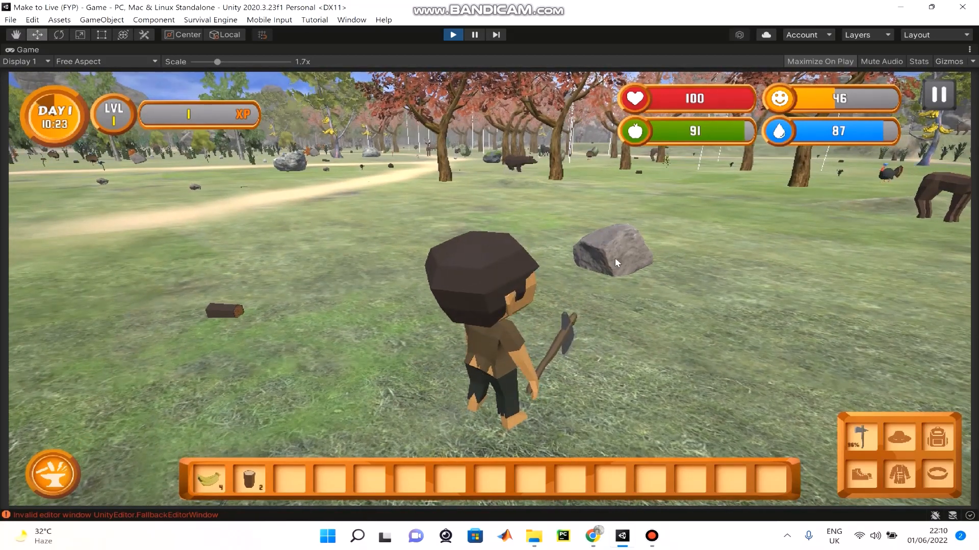
Step: Look through the Tools, weapons, Constructions, Food, Wearables and Props crafting categories, and close the crafting list
click(53, 474)
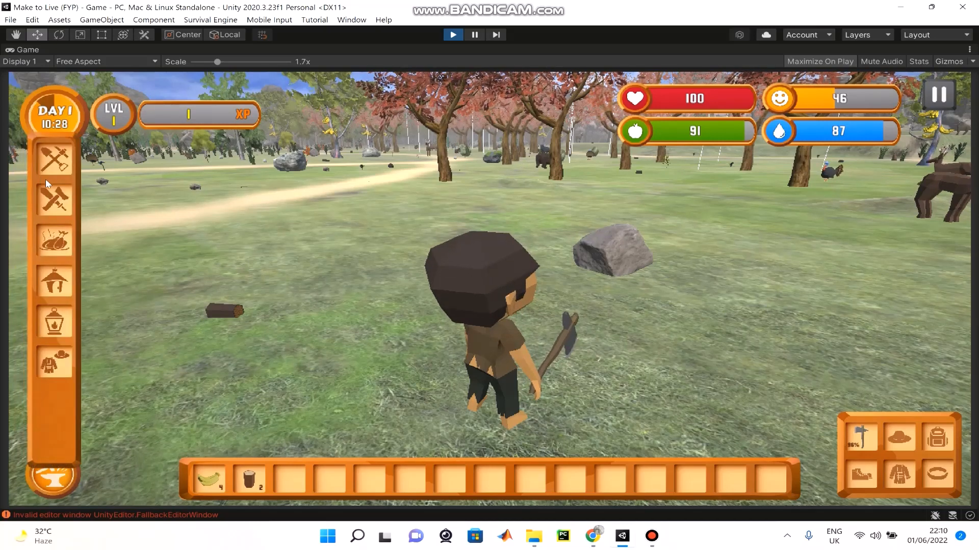
click(58, 157)
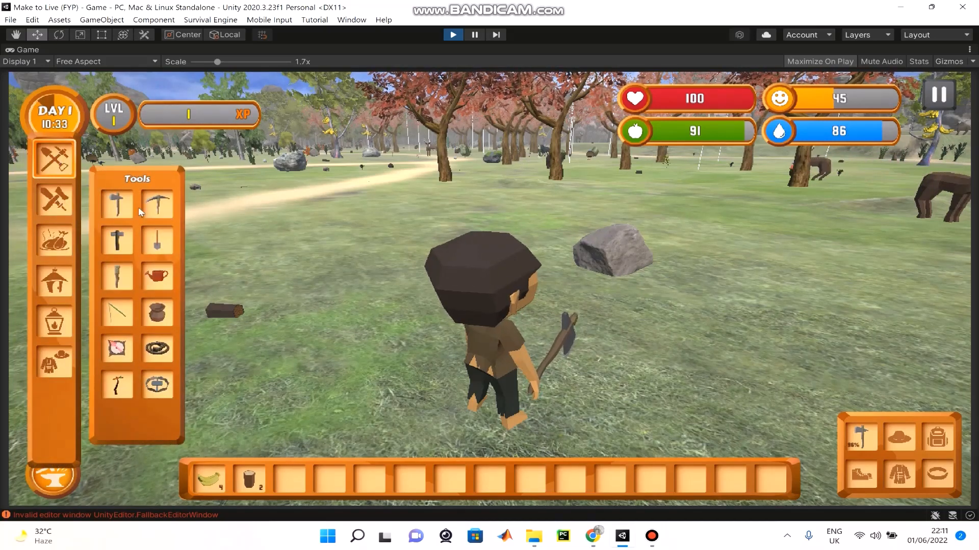
click(55, 206)
click(56, 282)
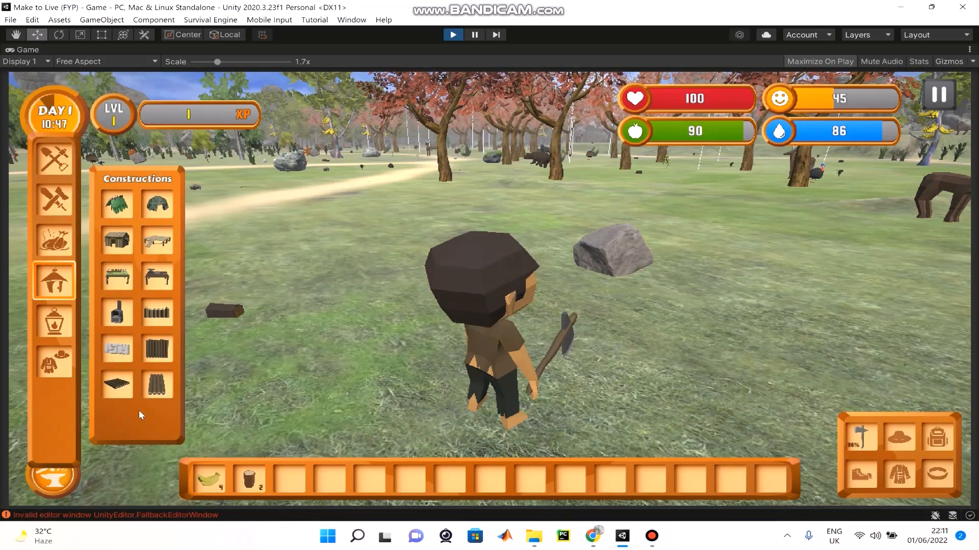
click(54, 241)
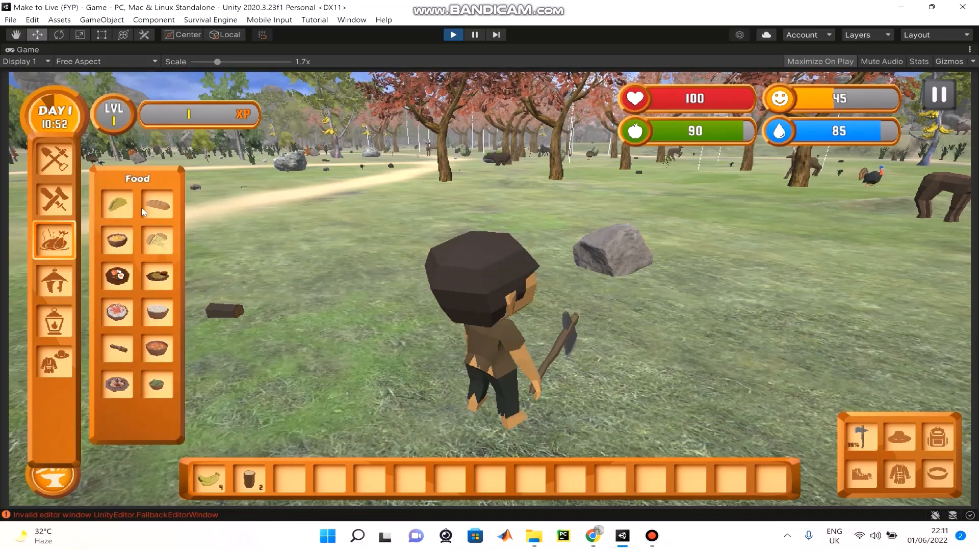
click(63, 357)
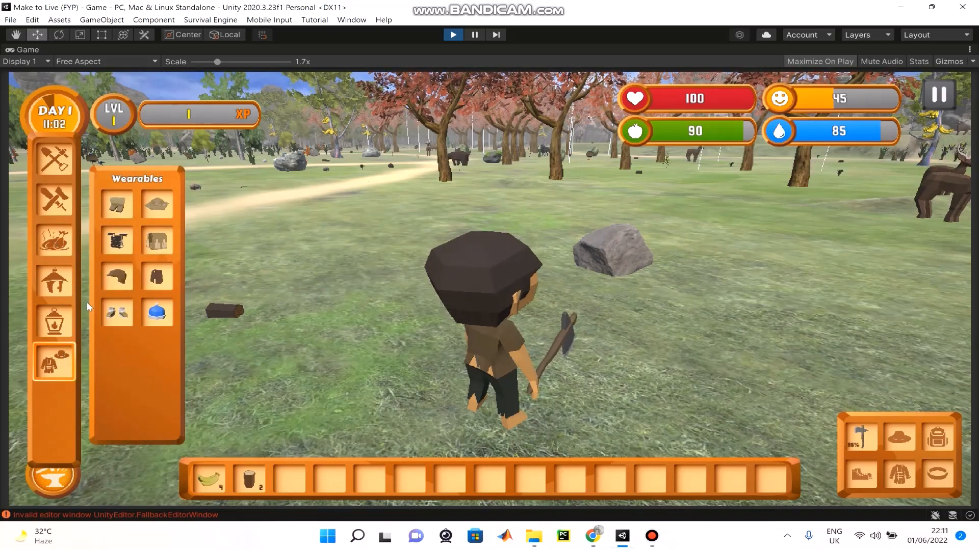
click(63, 333)
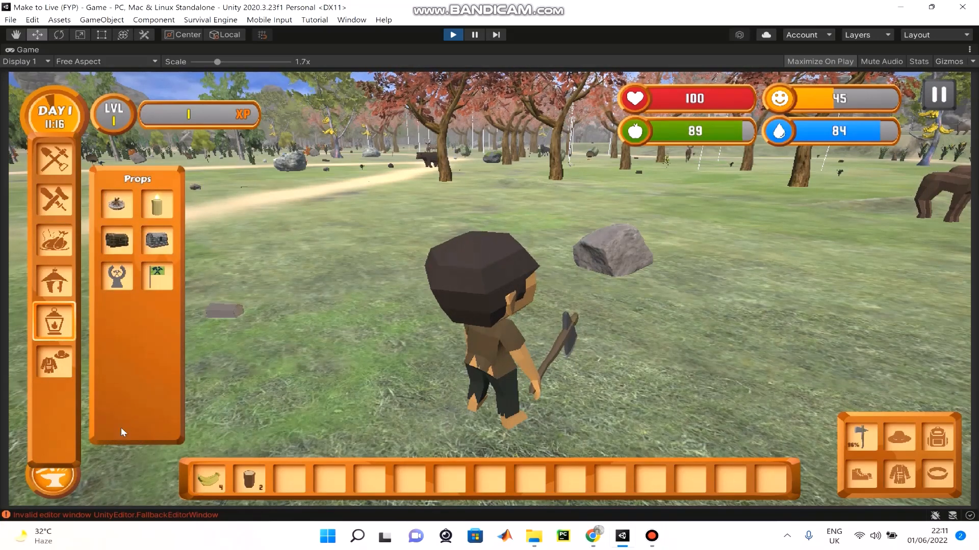
click(56, 484)
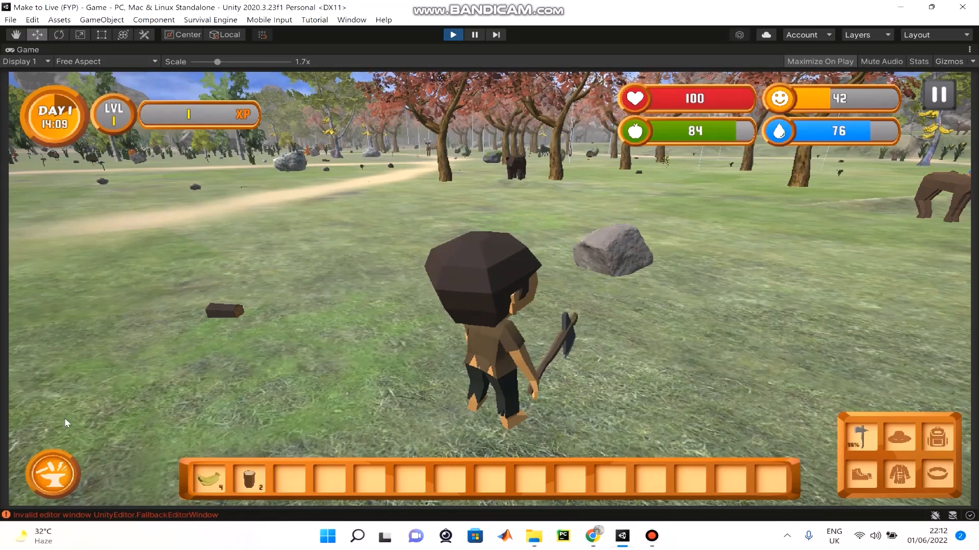
Step: Craft a pointed wooden fence from the Constructions category and place it on the grass in front of the character
click(65, 479)
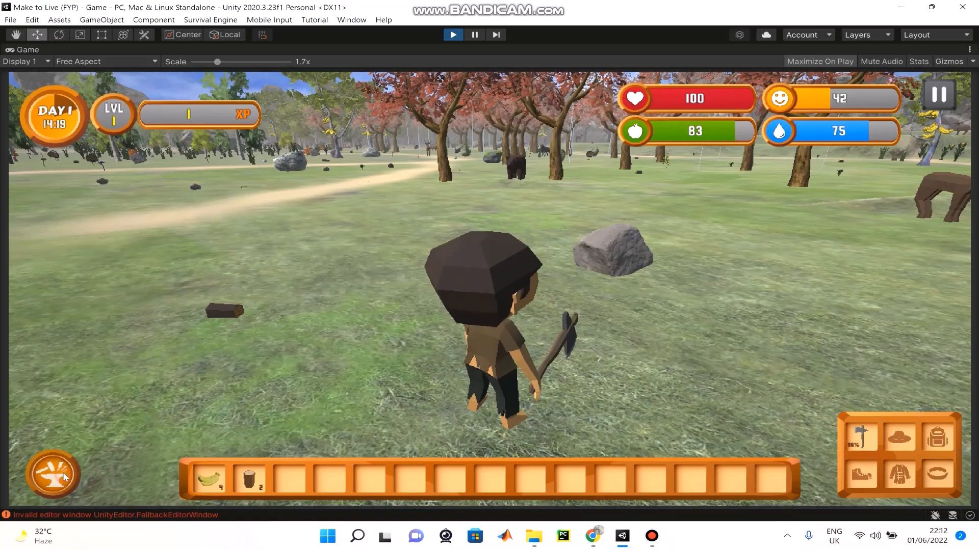
click(55, 323)
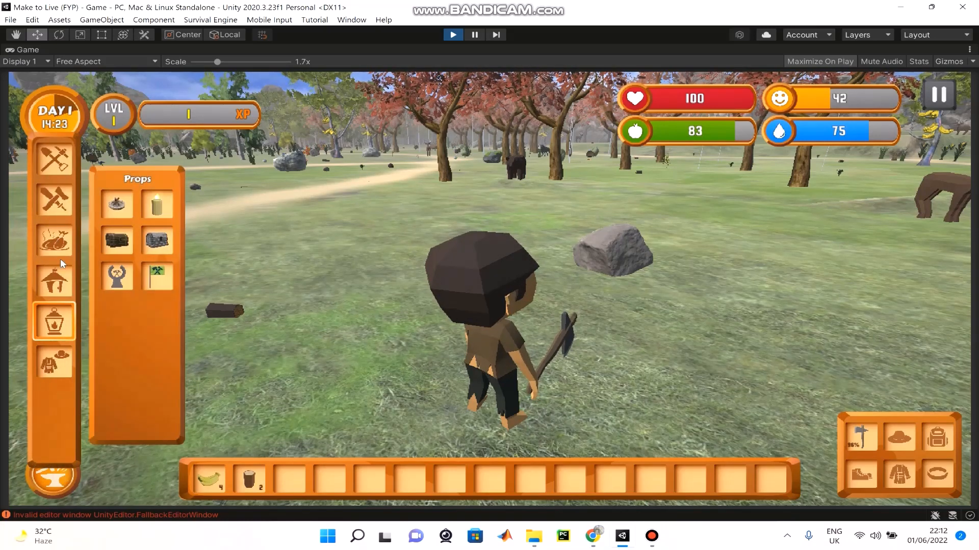
click(57, 280)
click(157, 349)
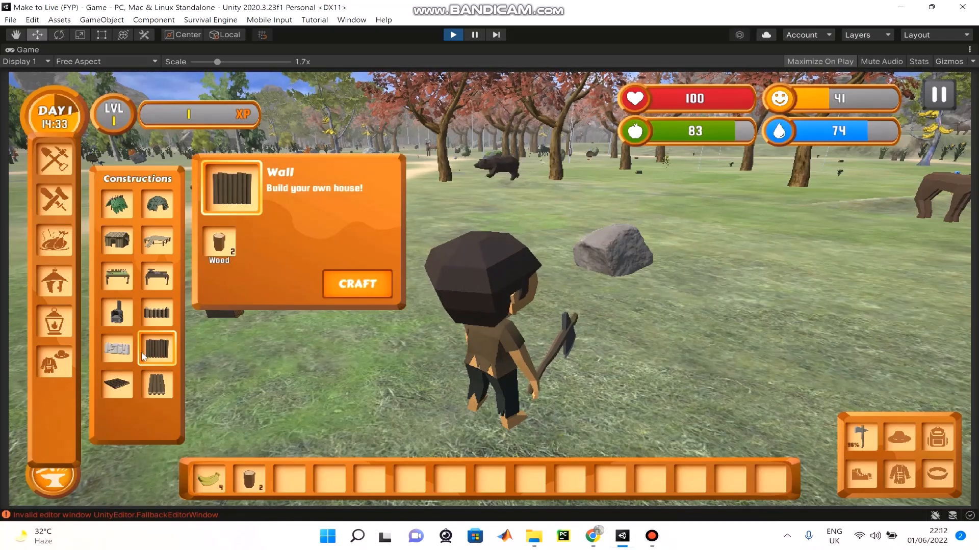
click(158, 314)
click(357, 284)
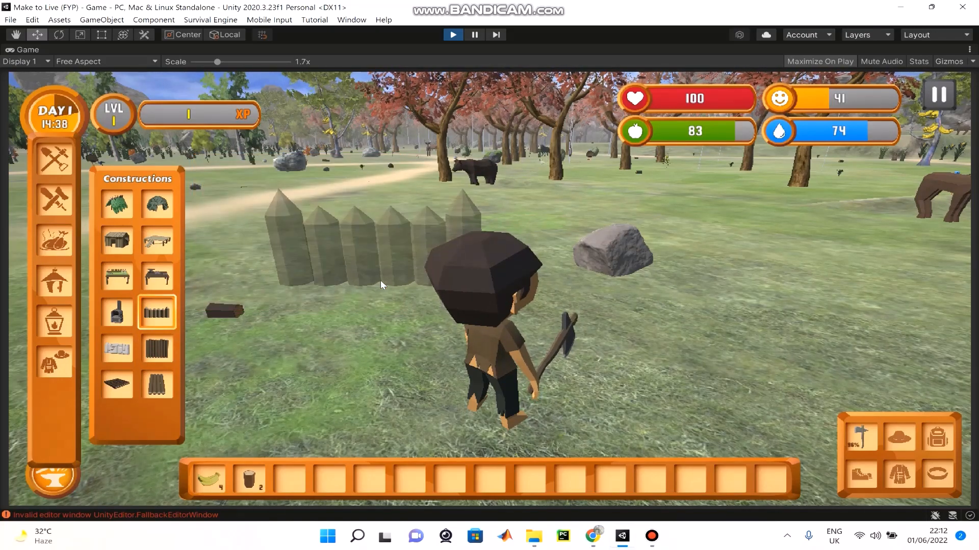
click(379, 287)
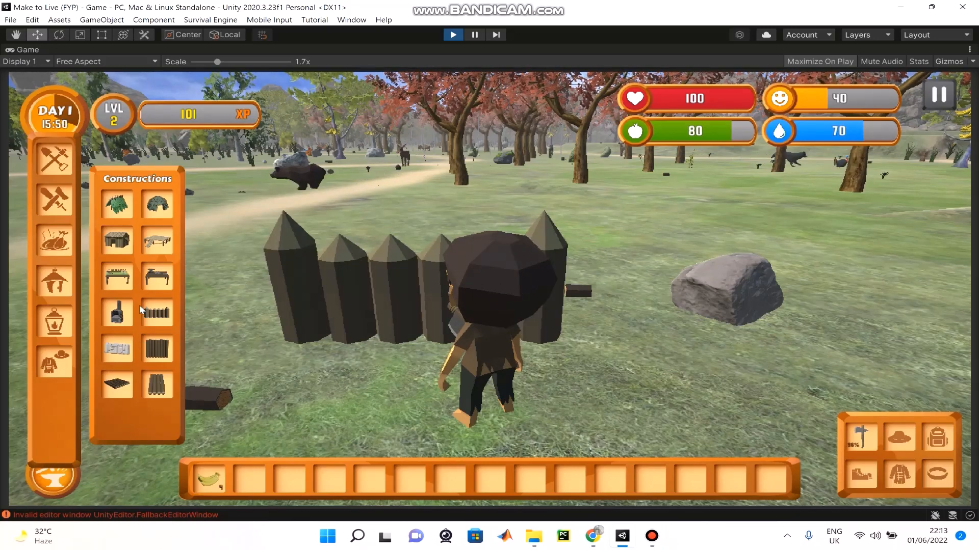
Step: Examine the crafting requirements of the Axe, Cabin and Hammer, and close the crafting list
click(72, 165)
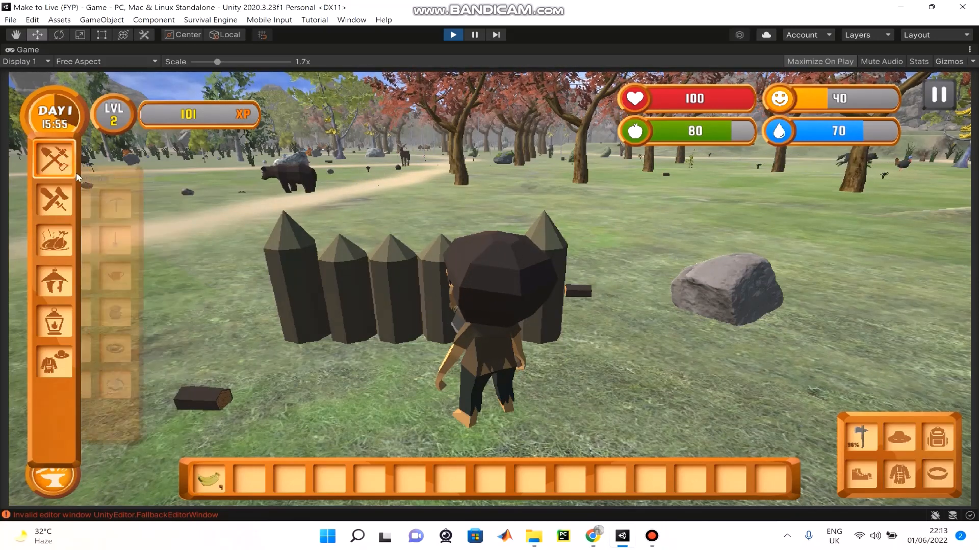
click(115, 205)
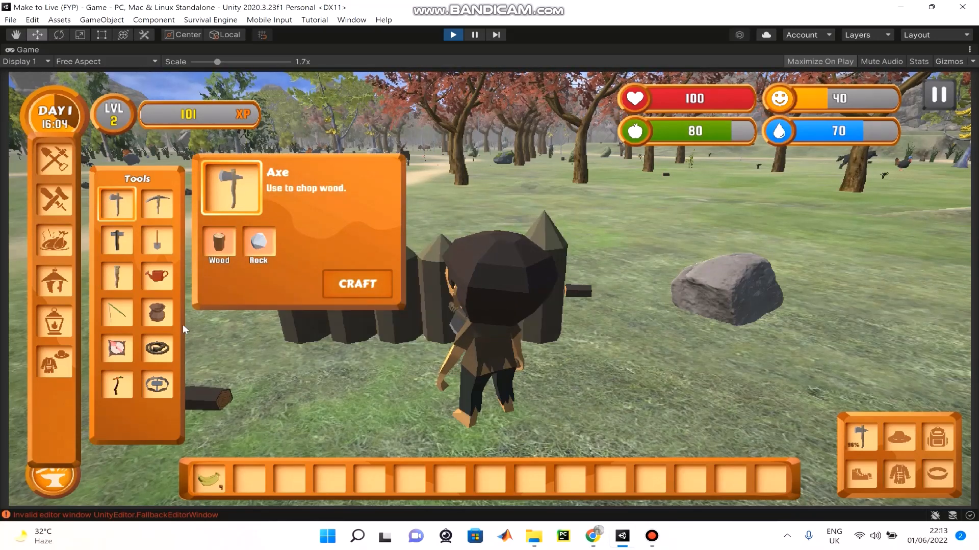
click(56, 292)
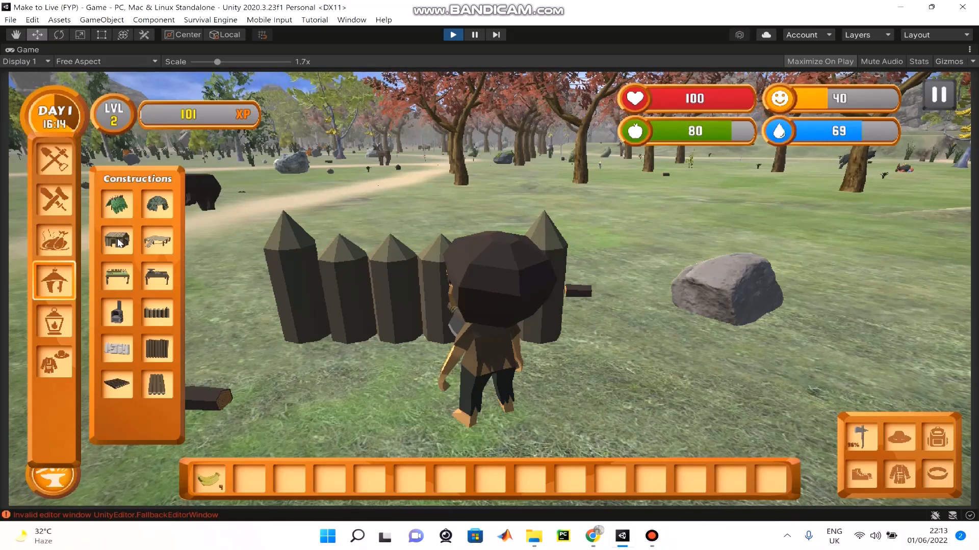
click(118, 242)
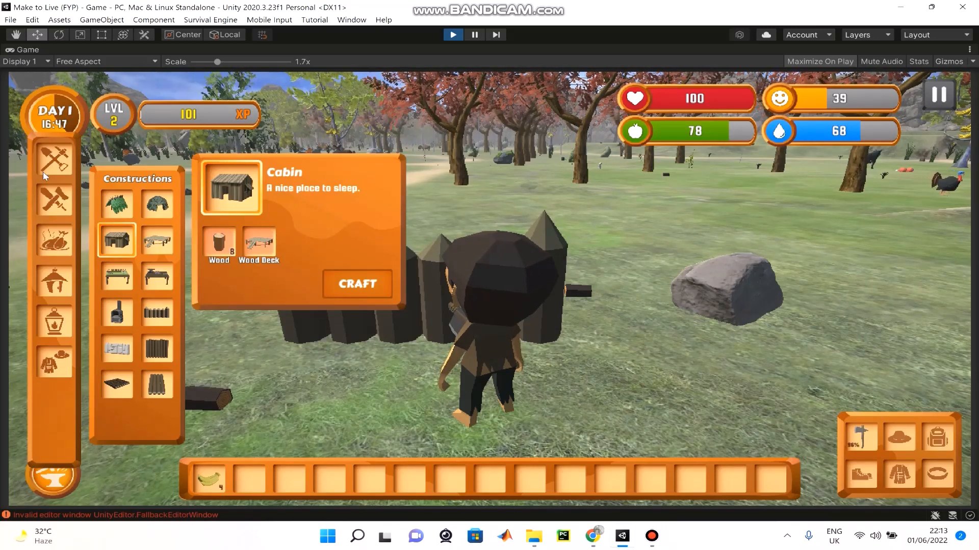
click(60, 165)
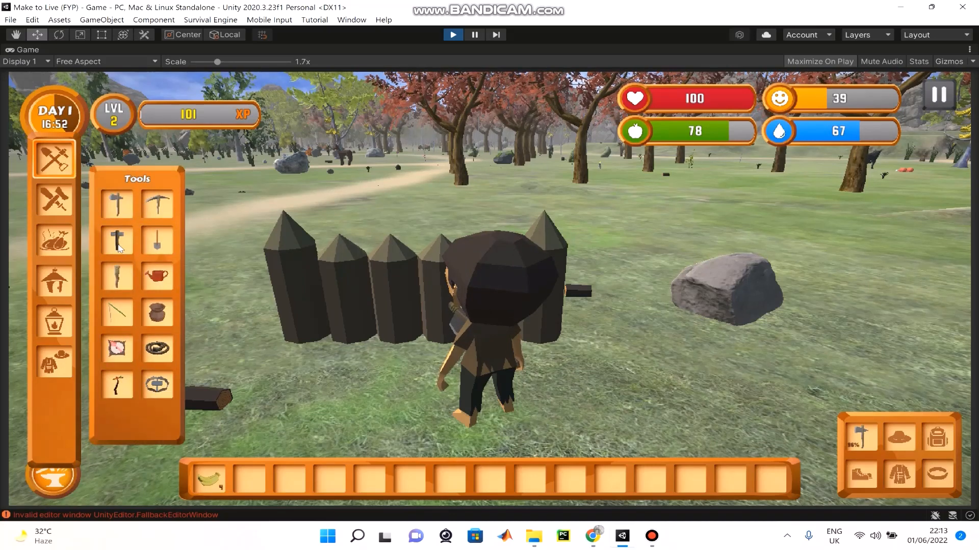
click(117, 243)
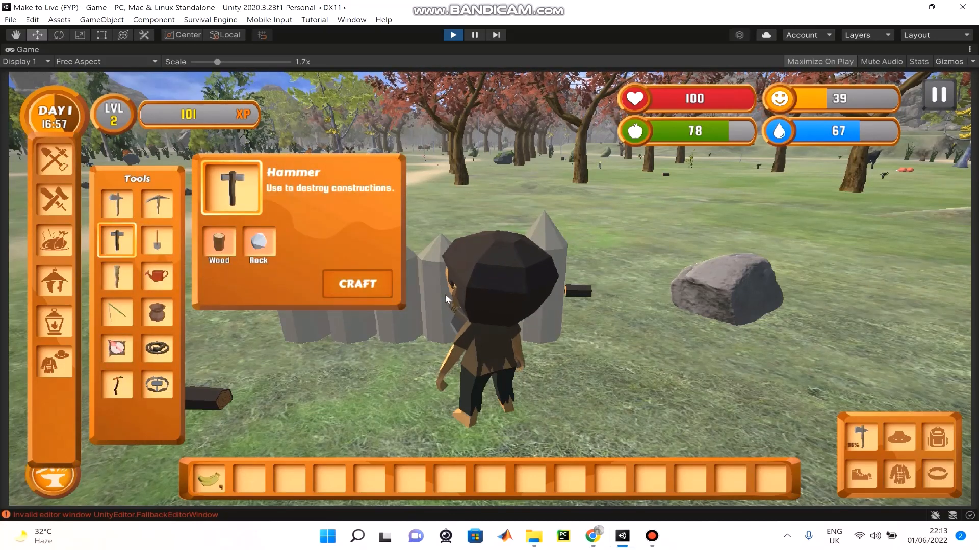
click(125, 199)
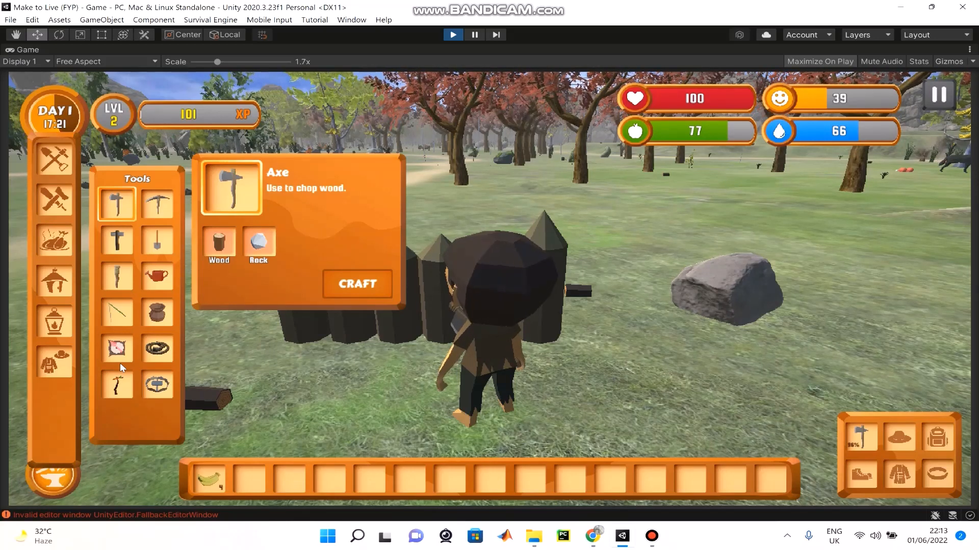
click(54, 474)
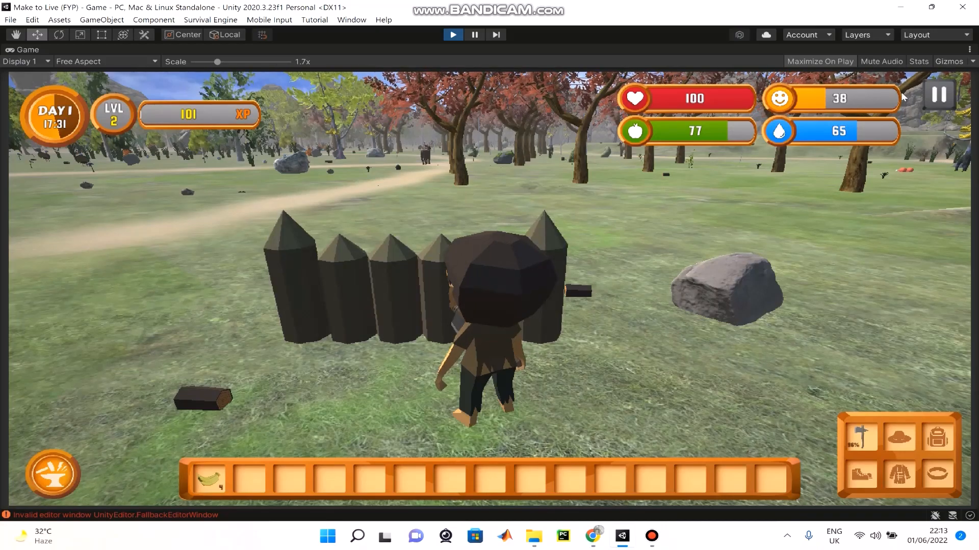
right_drag(929, 136, 489, 288)
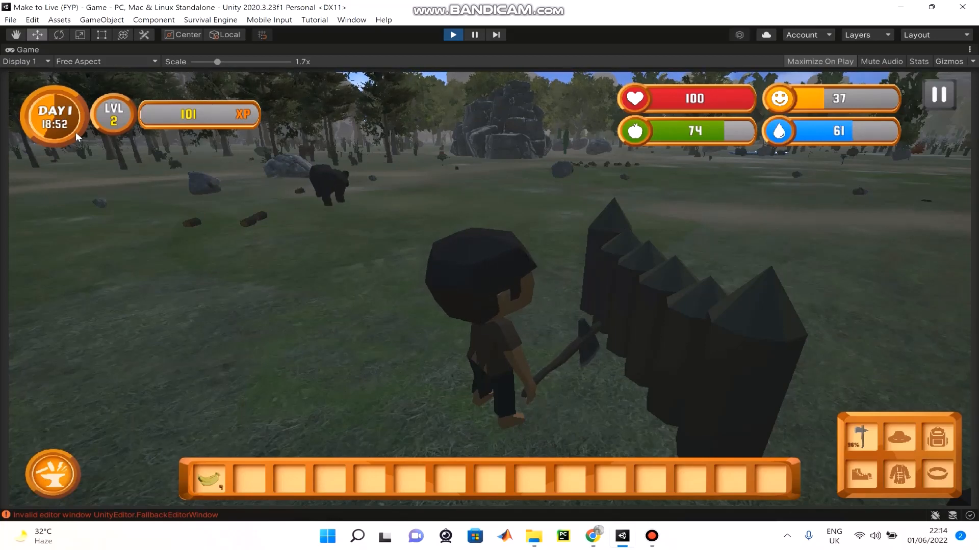
right_drag(562, 270, 489, 287)
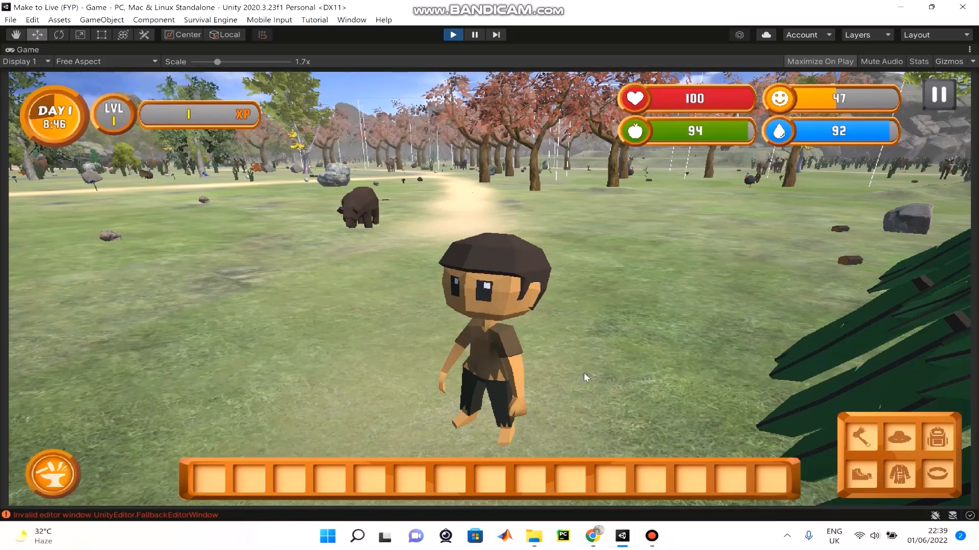
Step: Run the character across the grassland to the bison near the shore and attack it bare-handed
right_drag(433, 325, 533, 307)
key(w)
key(q)
key(w)
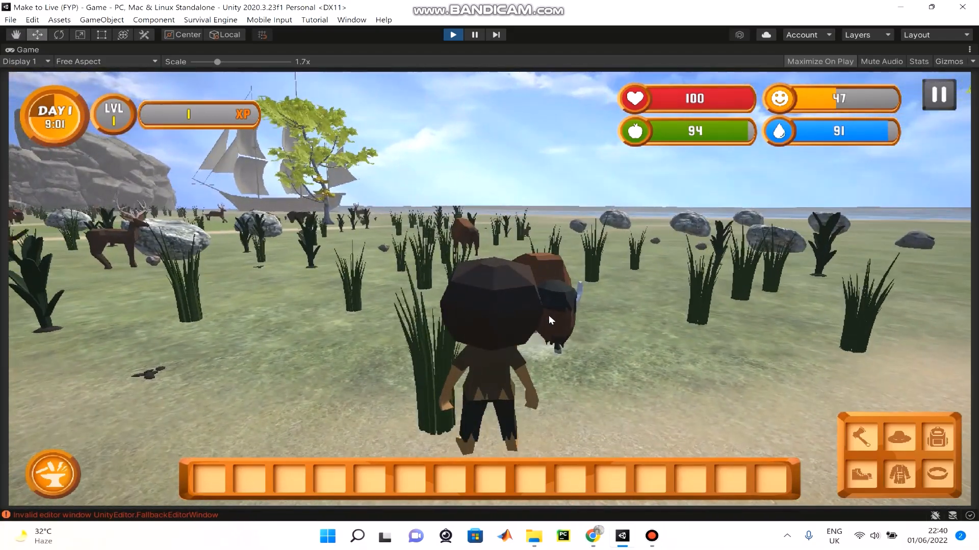
click(548, 316)
right_drag(618, 435, 489, 289)
click(522, 295)
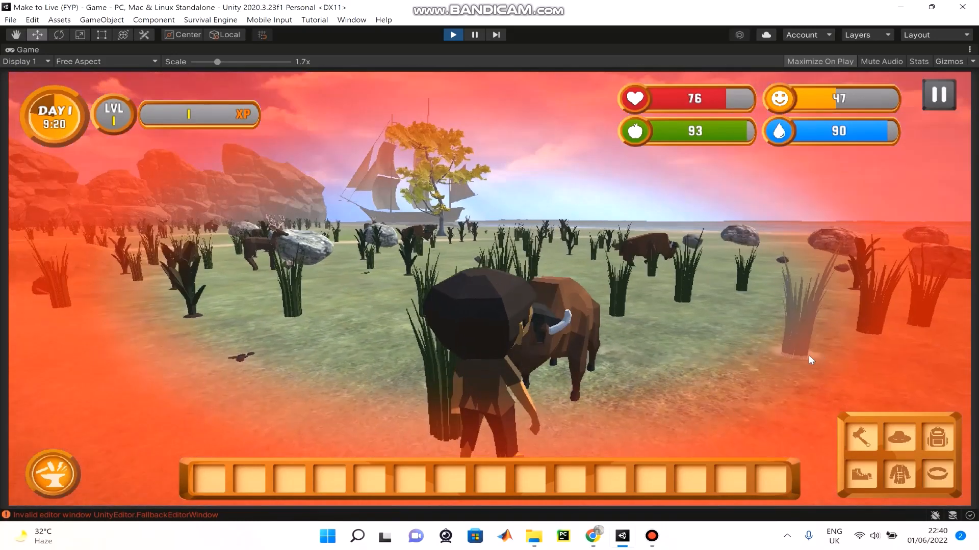
Step: Run the character away from the bison along the dirt path toward the trees
mouse_move(808, 354)
right_down()
mouse_move(489, 275)
mouse_move(490, 288)
right_up()
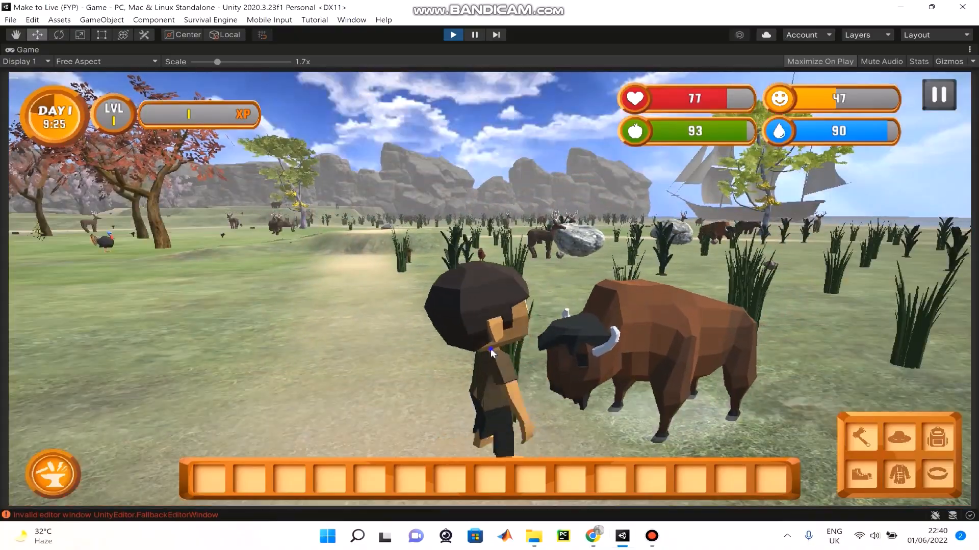
key(w)
right_drag(489, 349, 489, 289)
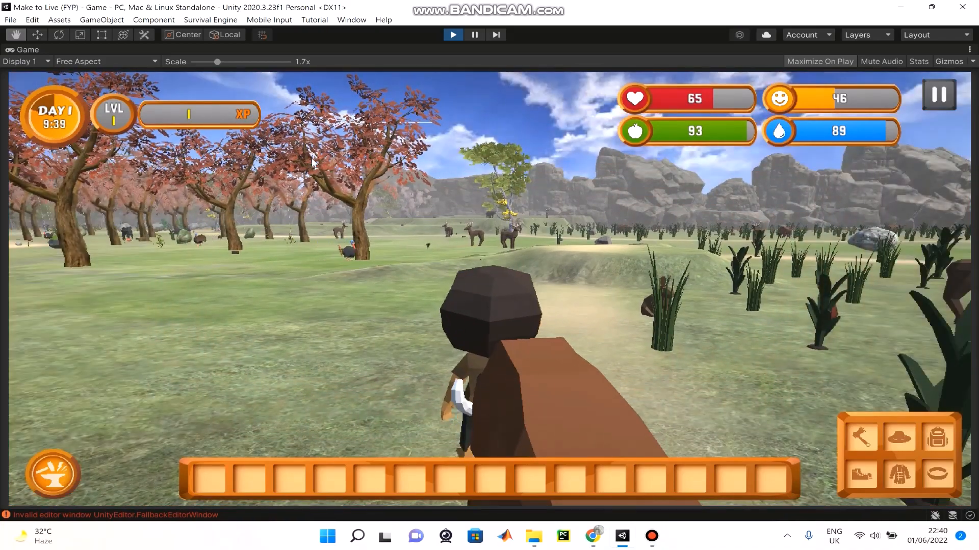
Step: Stop the running game and open the Game scene from the Assets/Scenes folder in the editor
click(453, 35)
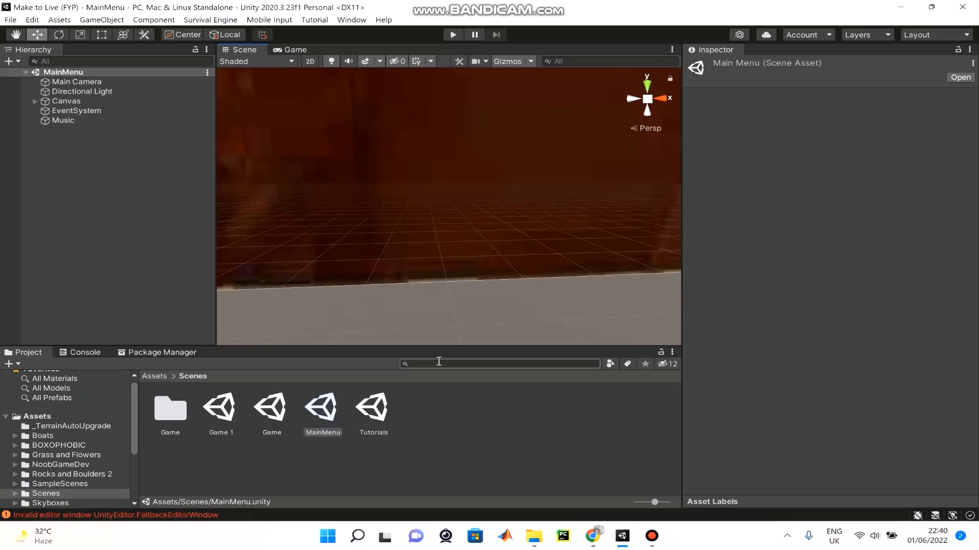
click(278, 409)
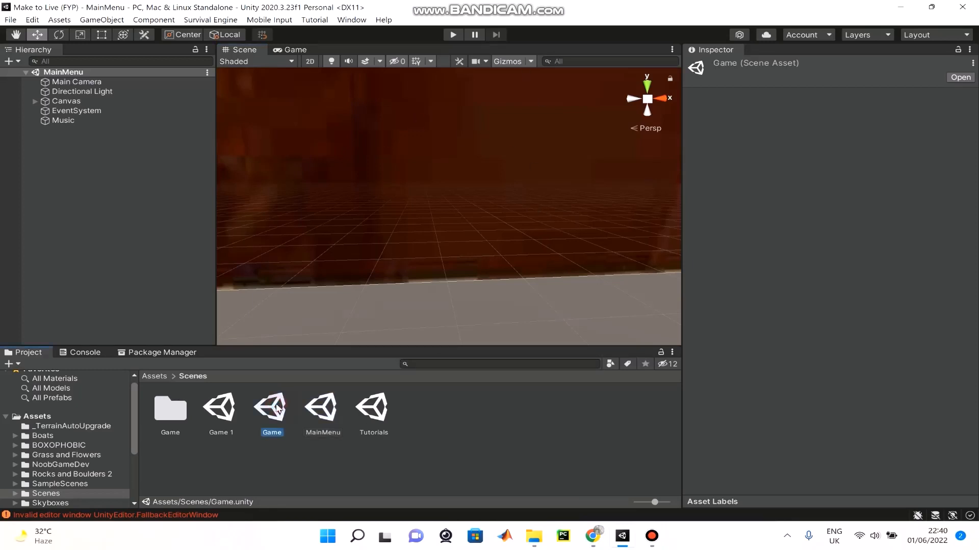
double_click(278, 409)
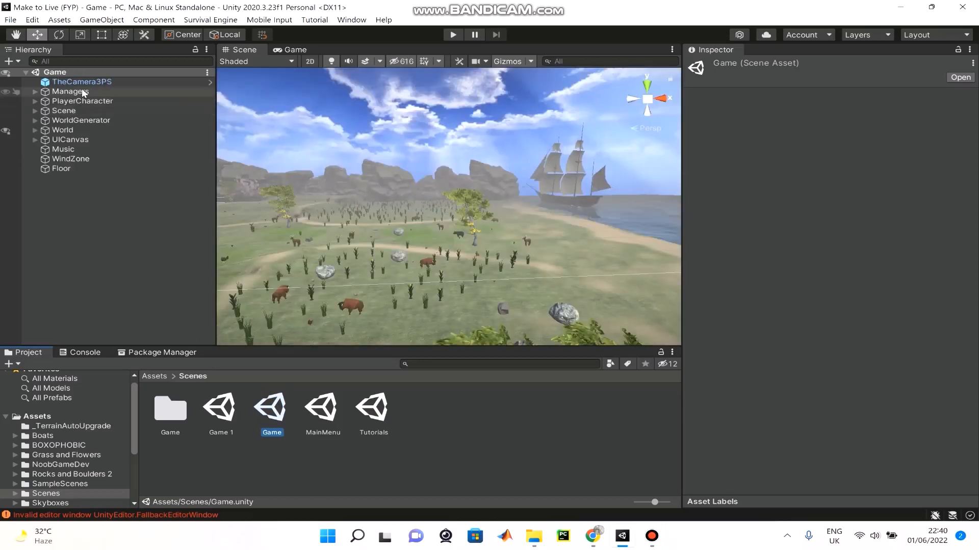
Step: Inspect the components of TheCamera3PS and PlayerCharacter objects in the Game scene, and clear the selection
click(87, 83)
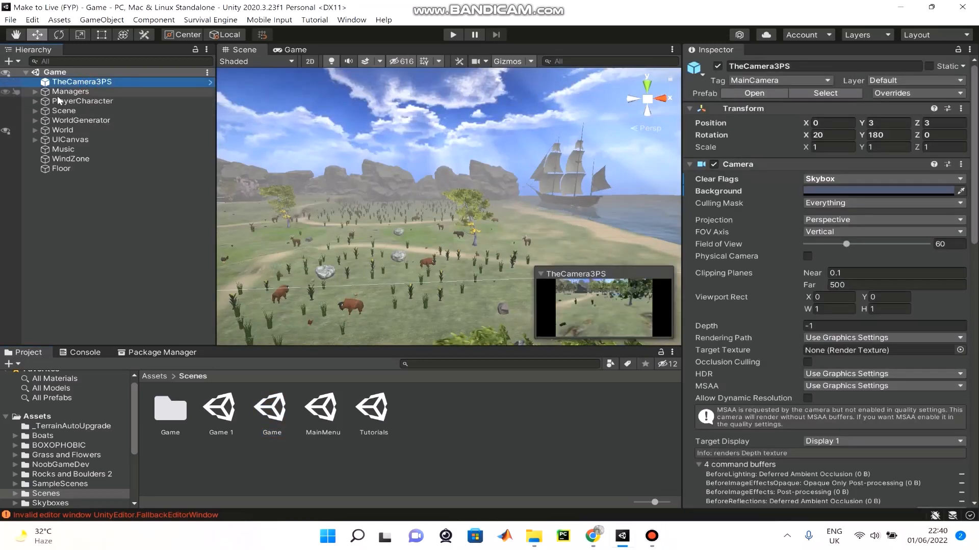
click(58, 95)
click(110, 101)
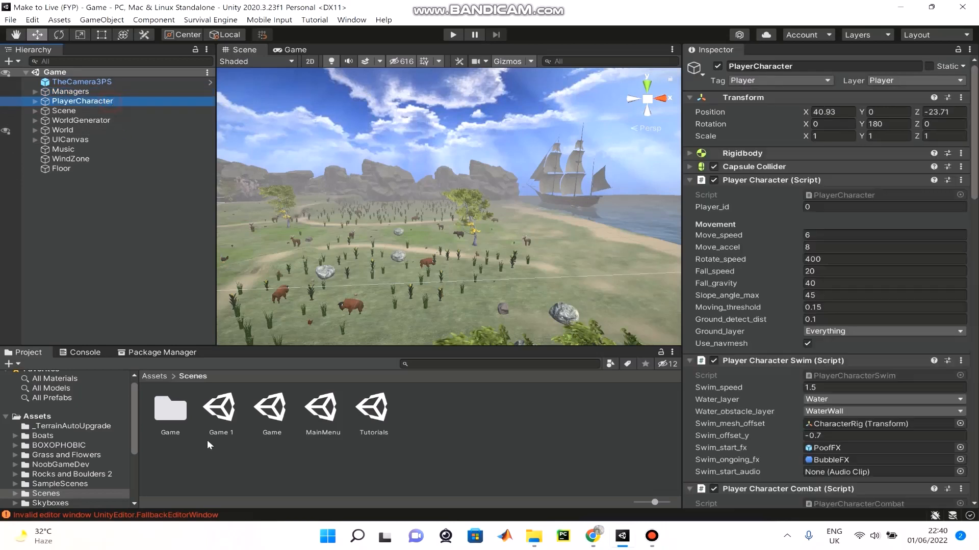
click(200, 229)
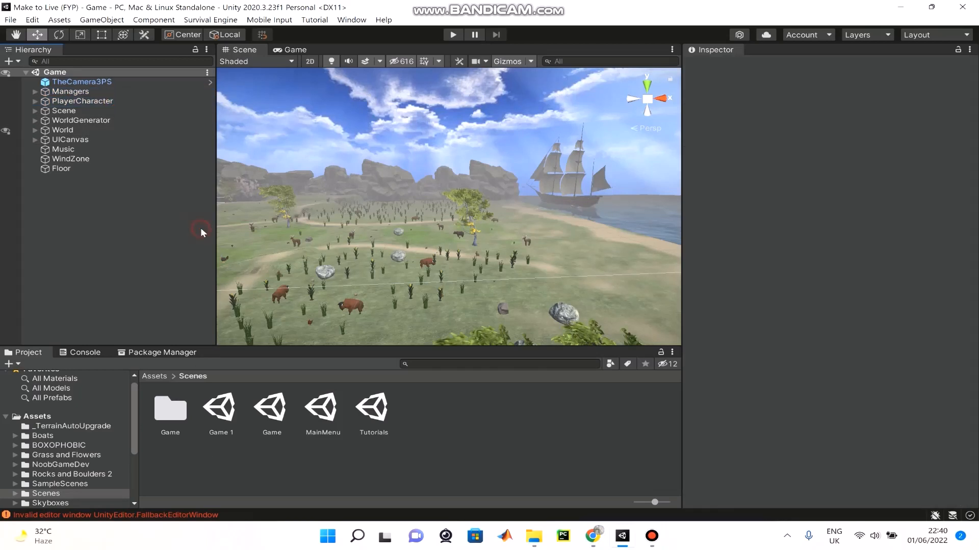
Step: Expand the Managers object and inspect the components of its PlayerControls and TheGame children
click(35, 92)
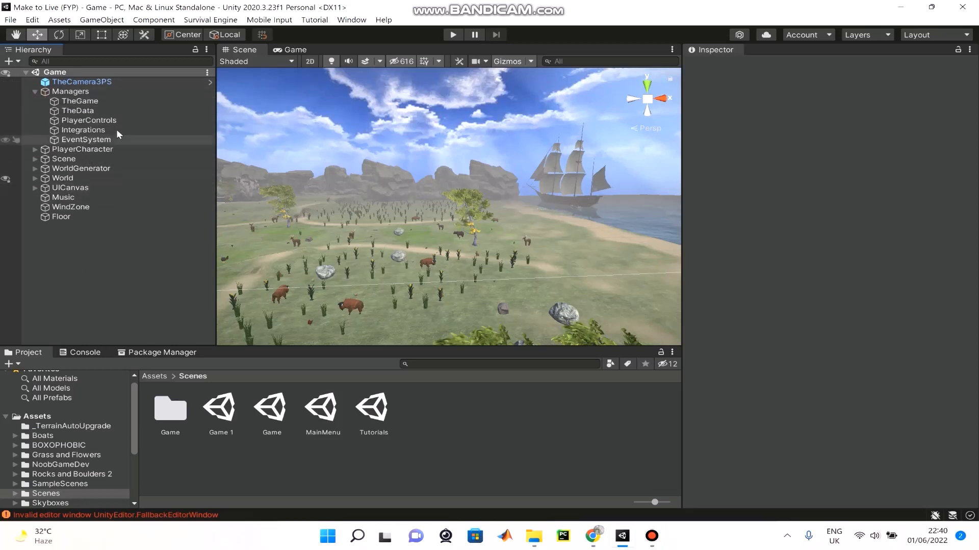
click(132, 121)
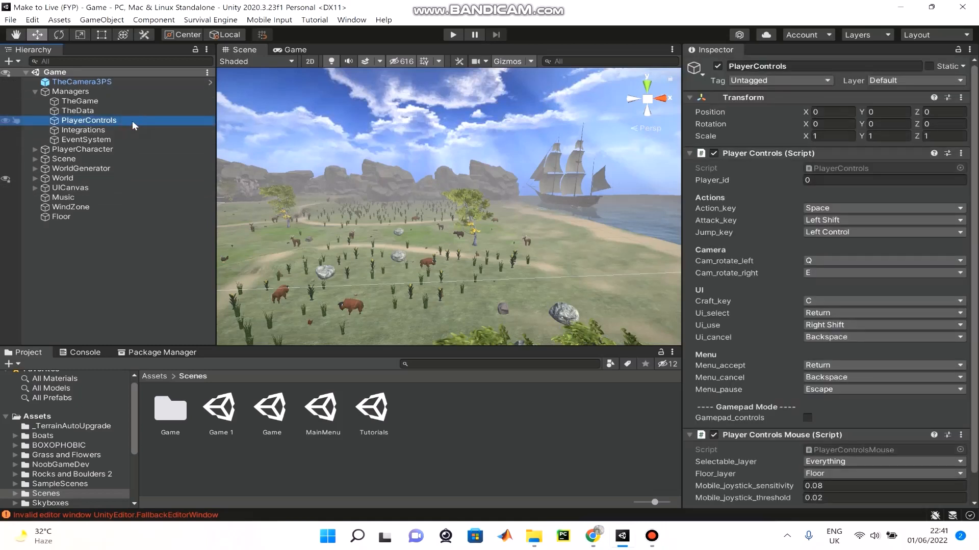
click(81, 101)
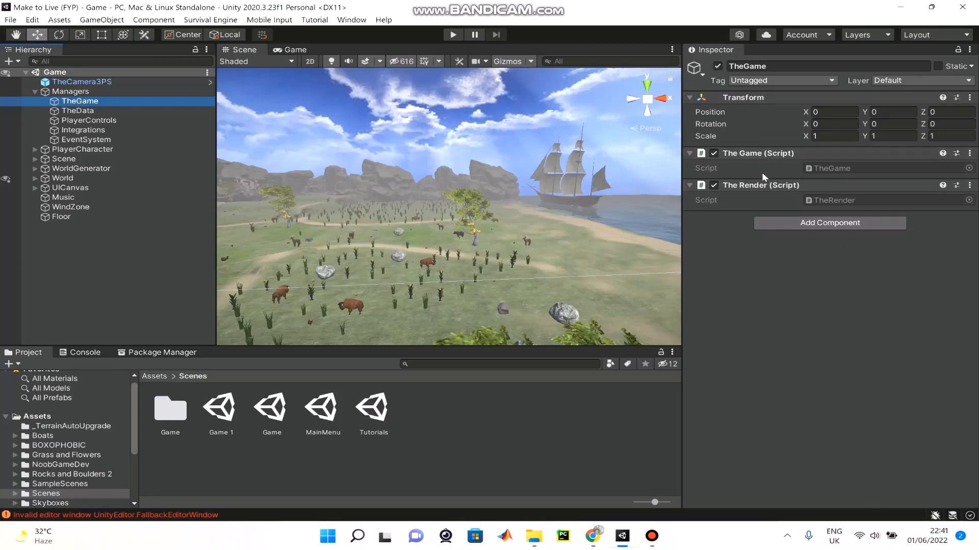
click(693, 188)
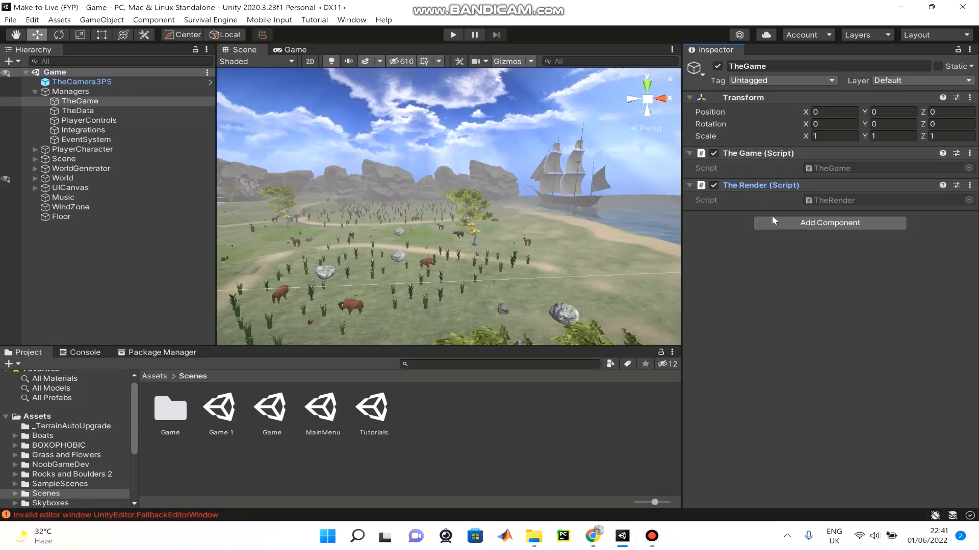
Step: Open the GameData asset referenced by TheData and set its Game_time_mult to 24
click(150, 109)
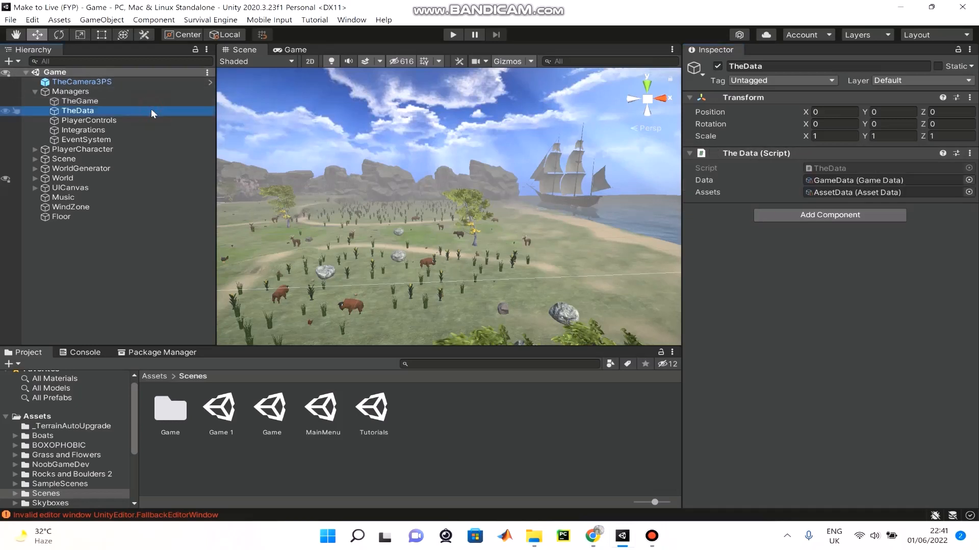
click(842, 183)
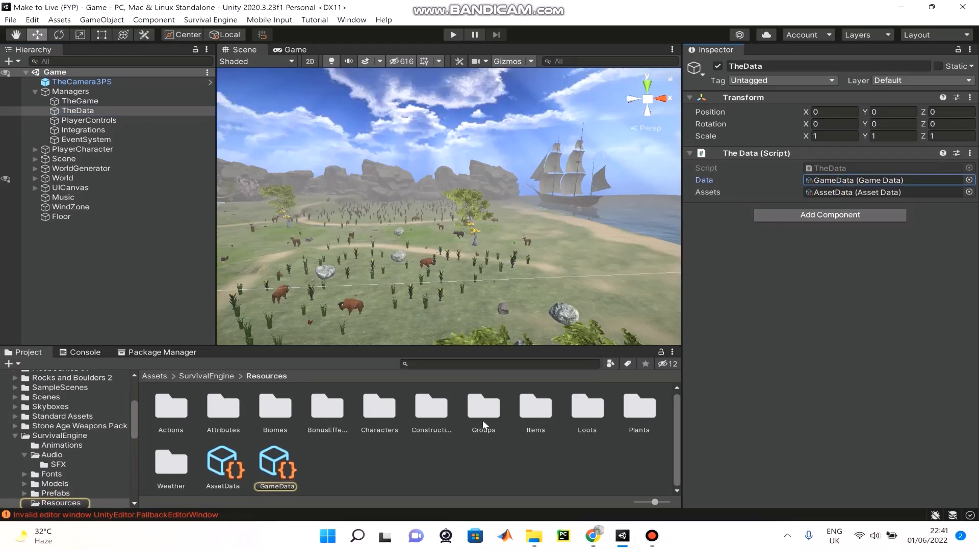
double_click(830, 183)
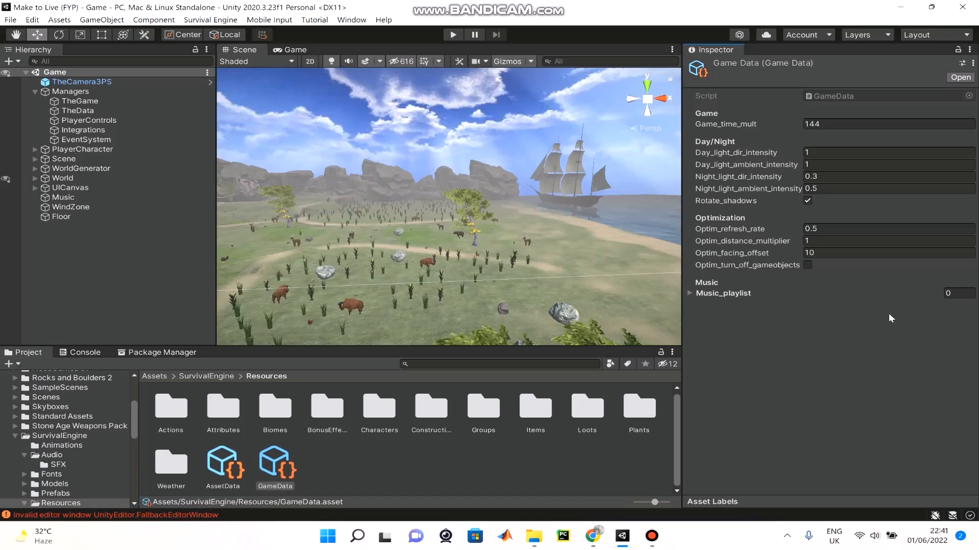
drag(834, 124, 812, 123)
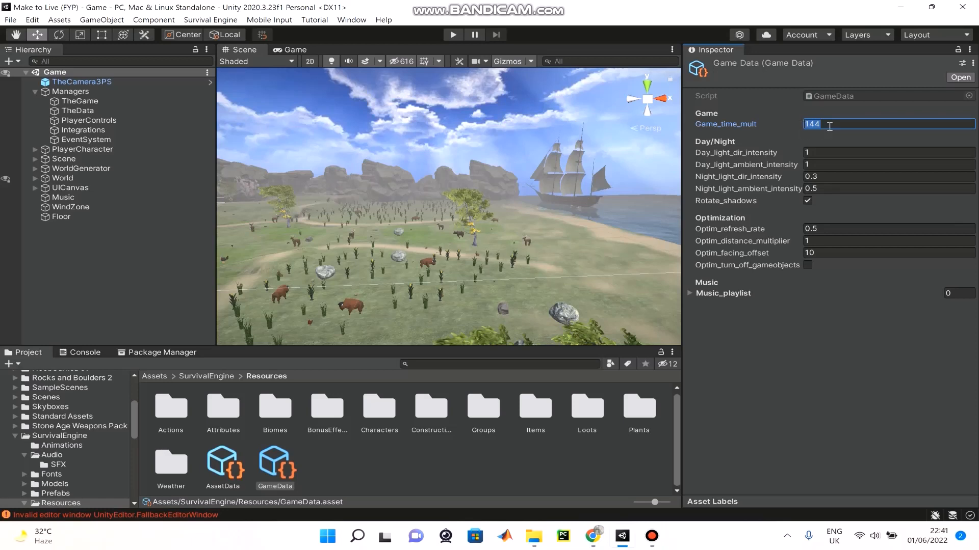
text(24)
Step: Check the Music_playlist entries of the GameData asset and collapse the list again
click(691, 294)
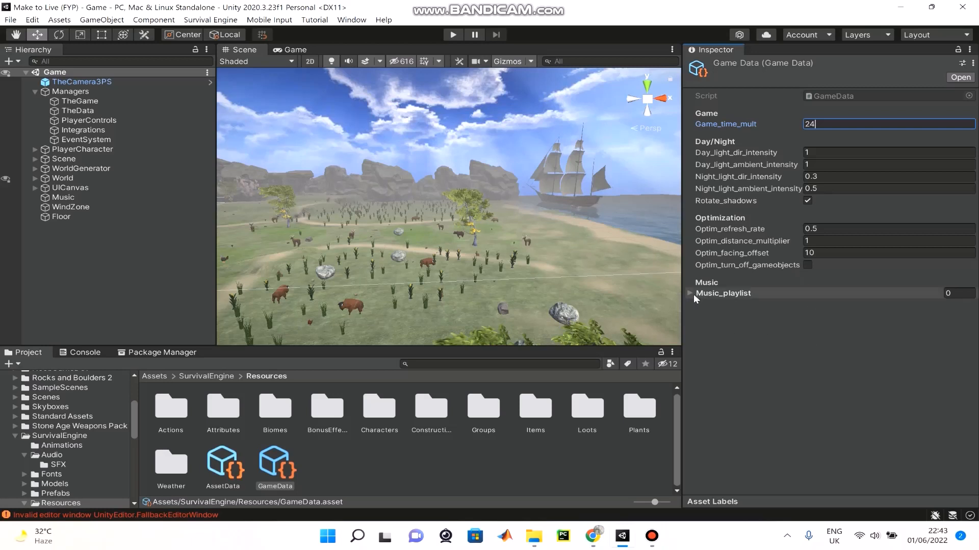
click(691, 294)
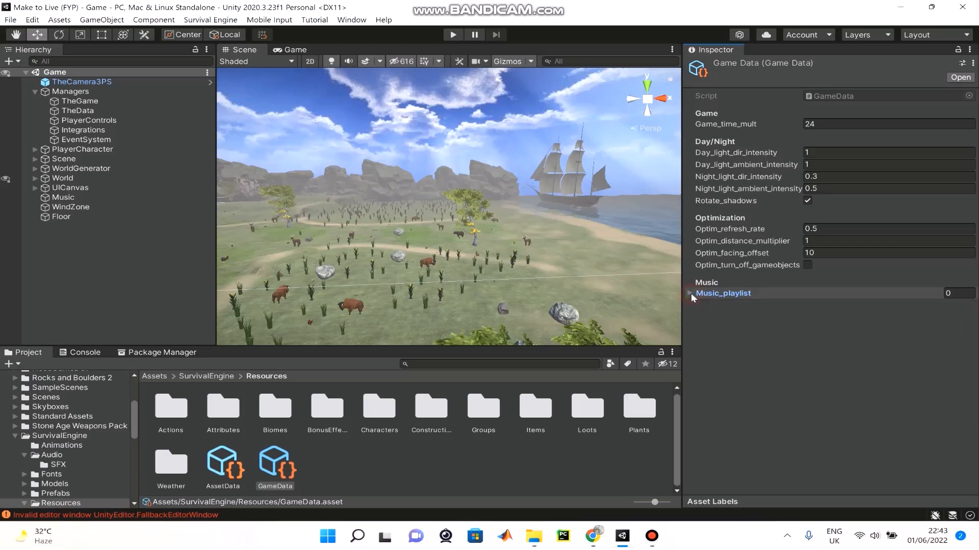
click(707, 332)
click(690, 294)
click(690, 294)
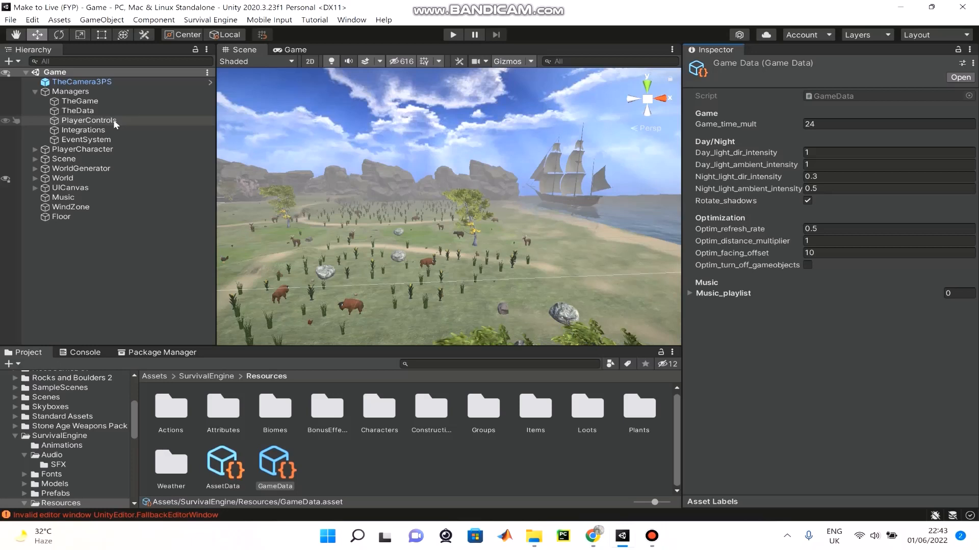
Step: Locate the AssetData asset referenced by TheData and inspect its system prefab, UI and FX references
click(81, 111)
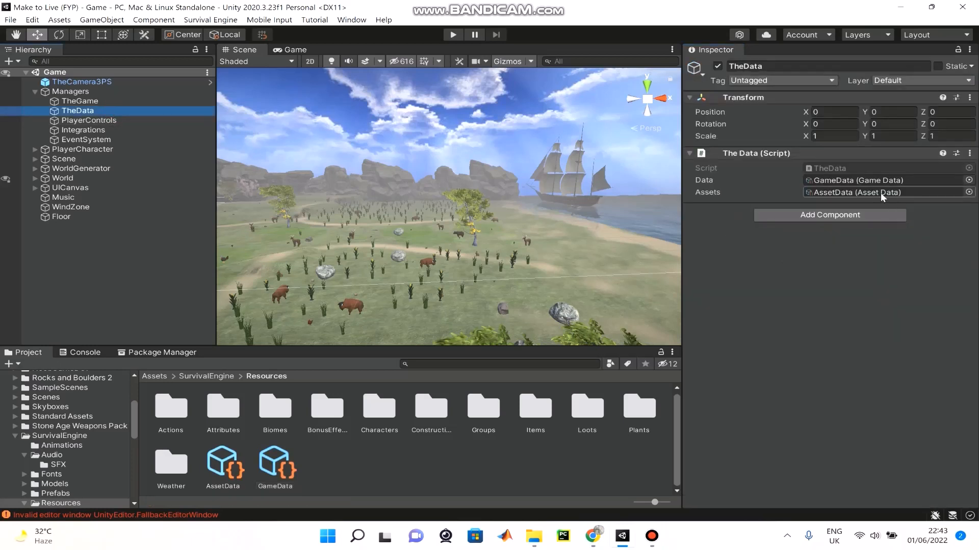
click(883, 198)
click(219, 464)
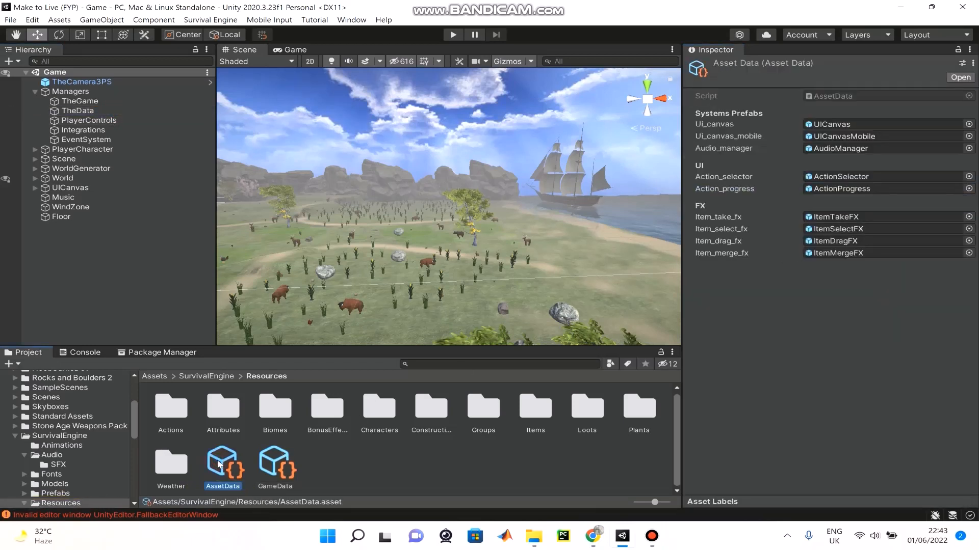
click(919, 375)
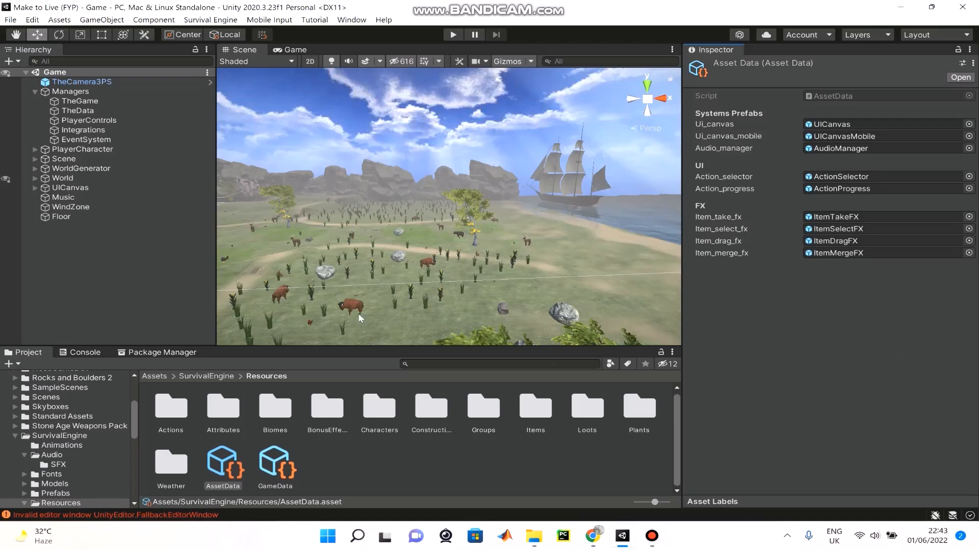
Step: Review the key bindings of PlayerControls and view the key choices for Cam_rotate_left without changing it
click(90, 121)
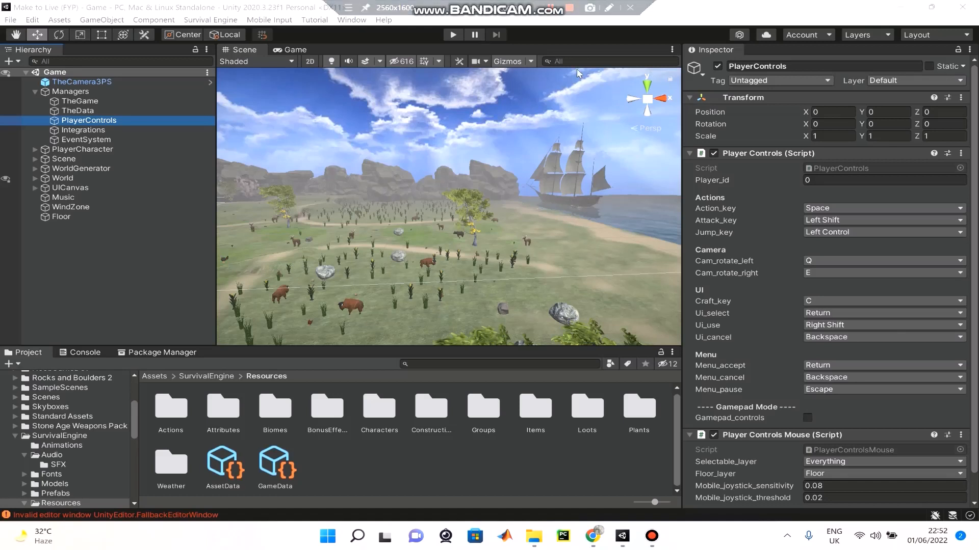
click(734, 231)
scroll(849, 291, down, 1)
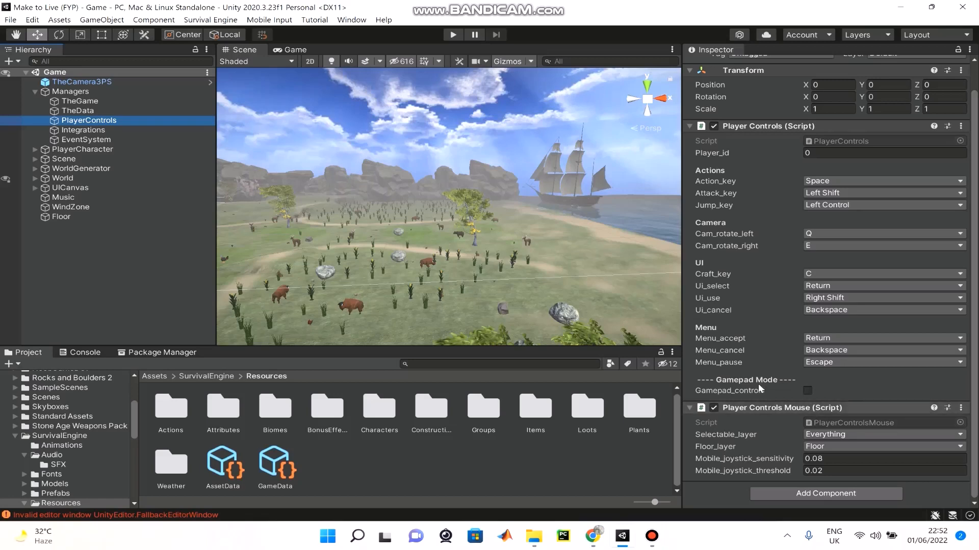
click(841, 234)
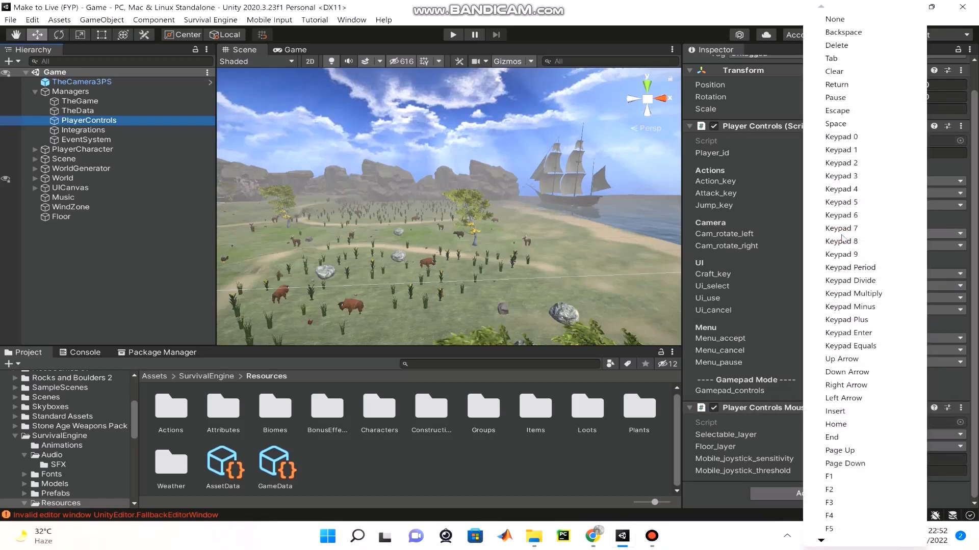
click(766, 217)
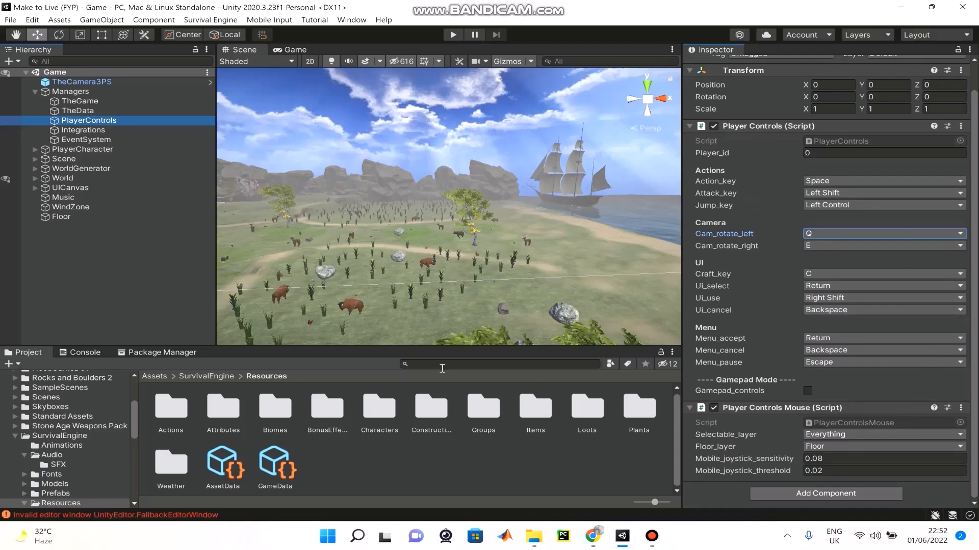
Step: Return to the TheGame manager object and examine its The Game and The Render scripts
click(112, 131)
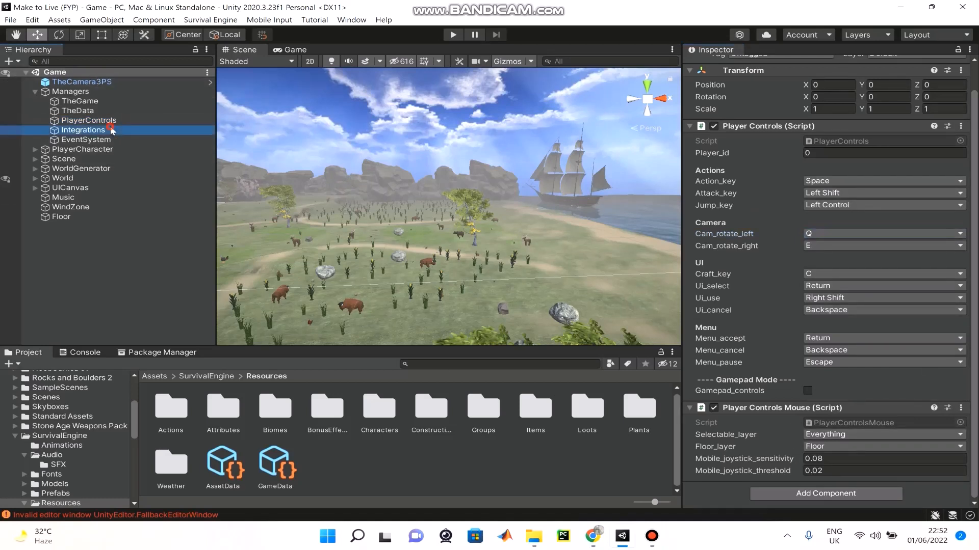
click(109, 100)
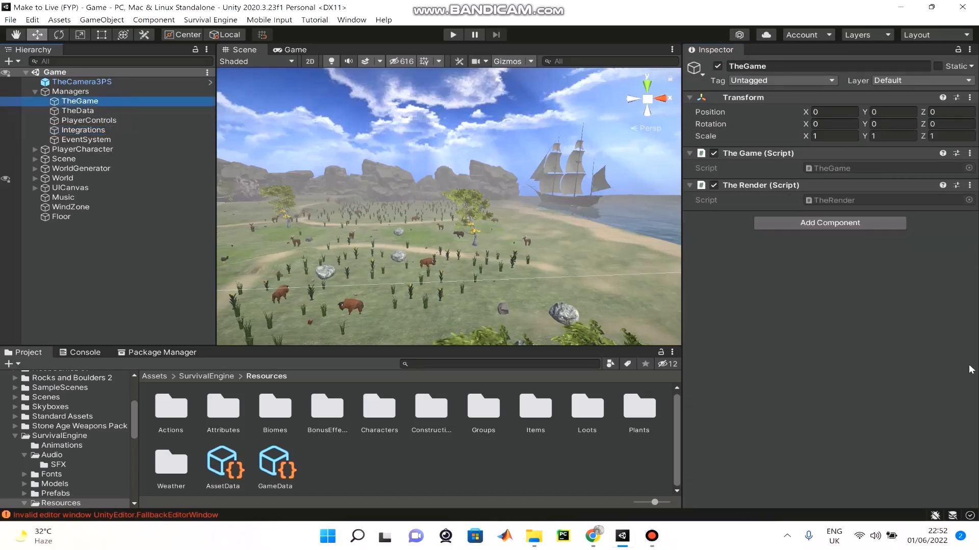
click(851, 372)
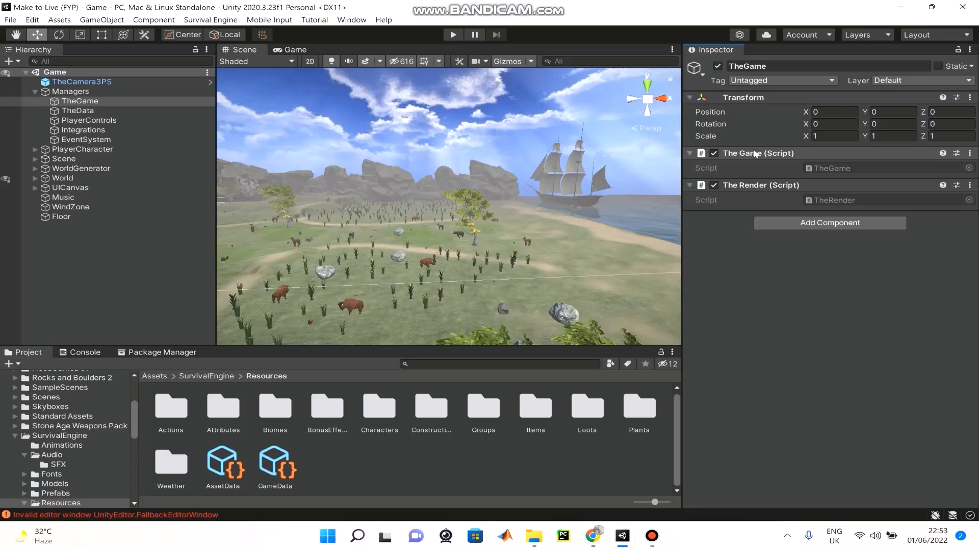
Step: Browse the SurvivalEngine Resources subfolders and open the Items folder to view the item assets
scroll(58, 473, down, 5)
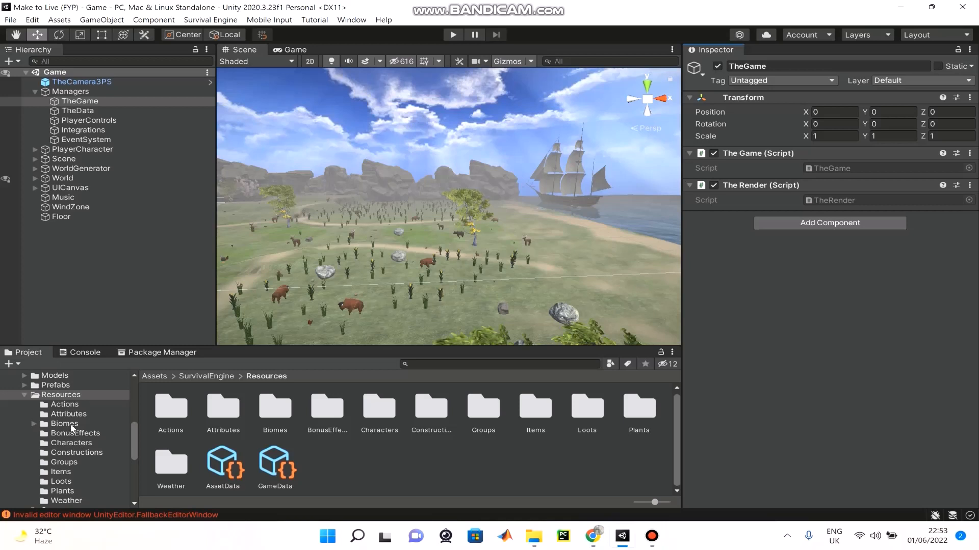
scroll(70, 428, down, 3)
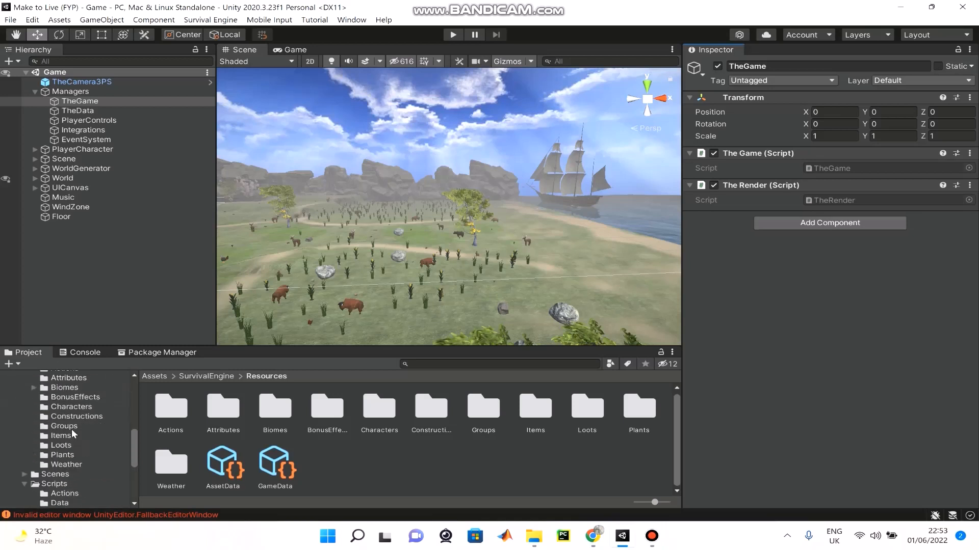
scroll(79, 435, up, 3)
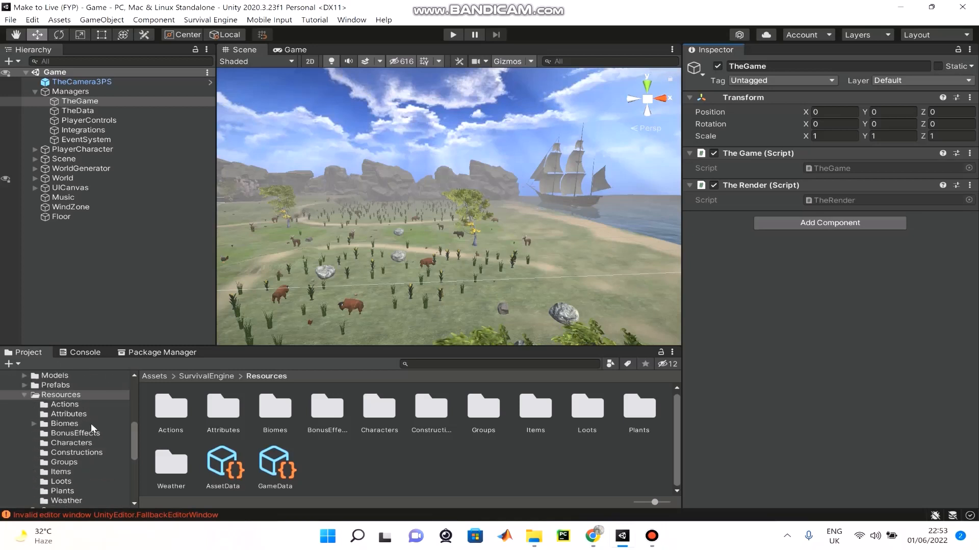
click(59, 472)
scroll(78, 495, down, 3)
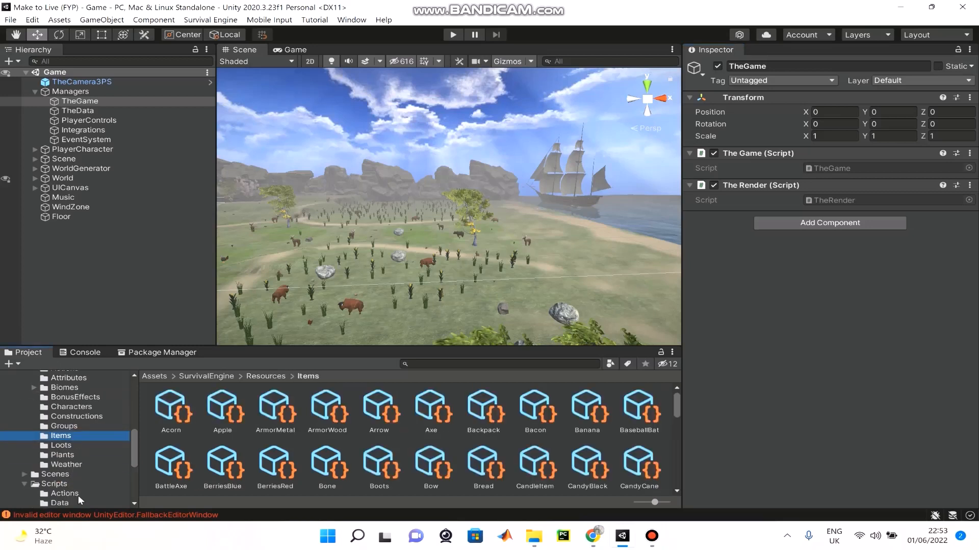
Step: Collapse the SurvivalEngine Scripts and Resources folders in the project tree and show the Resources folder's contents
click(24, 484)
scroll(90, 497, down, 3)
scroll(87, 494, up, 6)
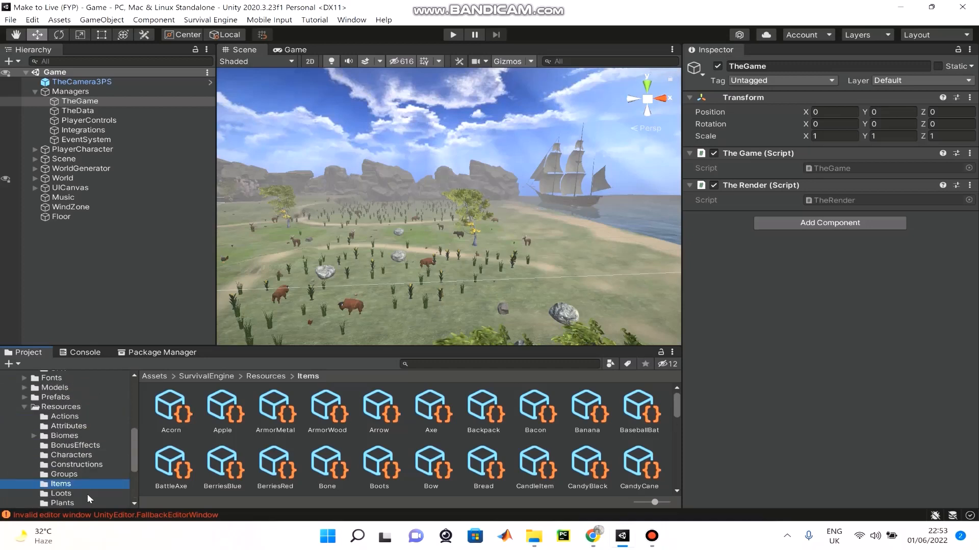
click(24, 407)
click(52, 412)
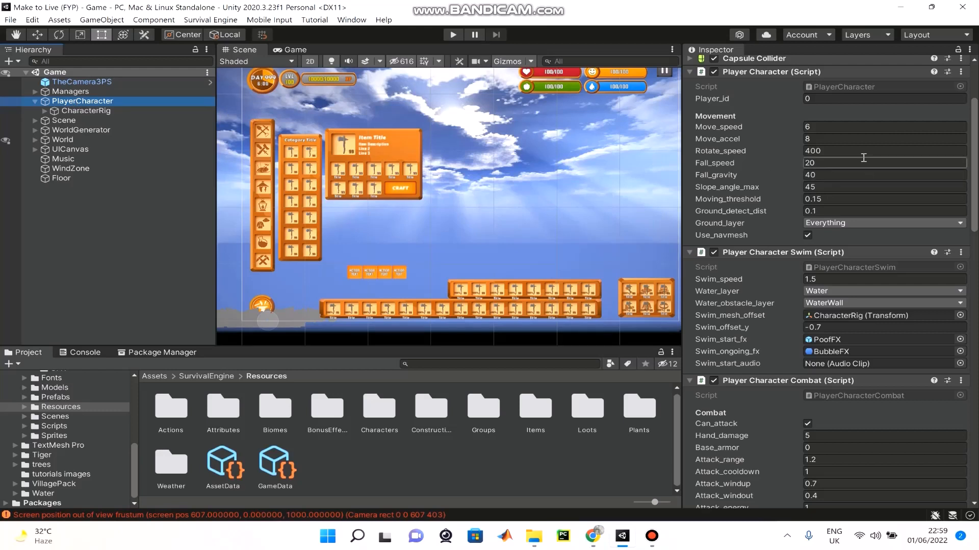
Step: Select the PlayerCharacter object and examine its movement, swim and combat script settings
click(62, 102)
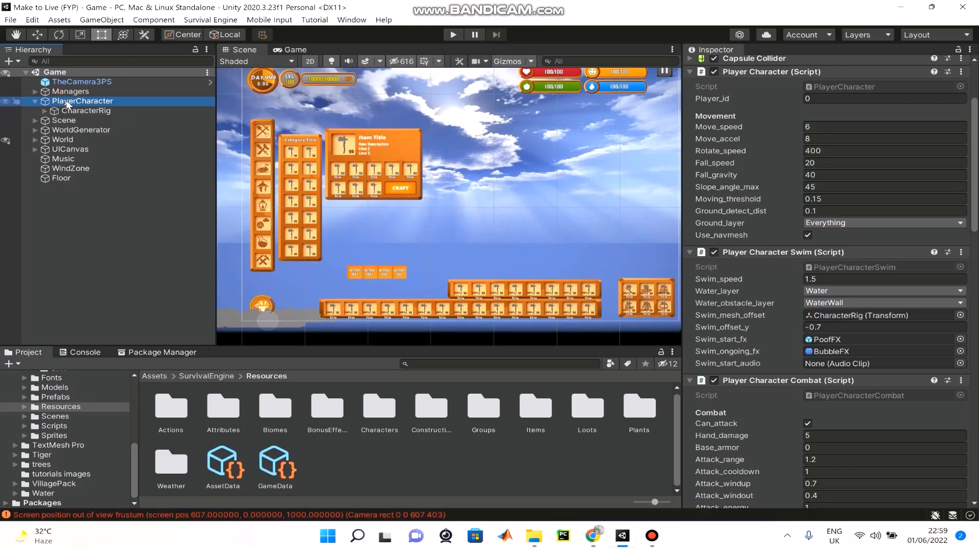
click(40, 101)
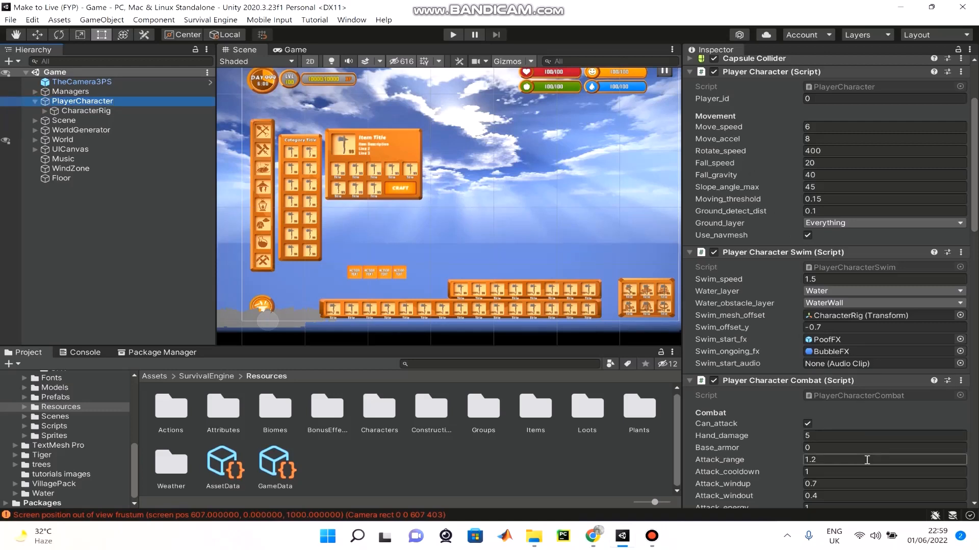
scroll(815, 388, up, 5)
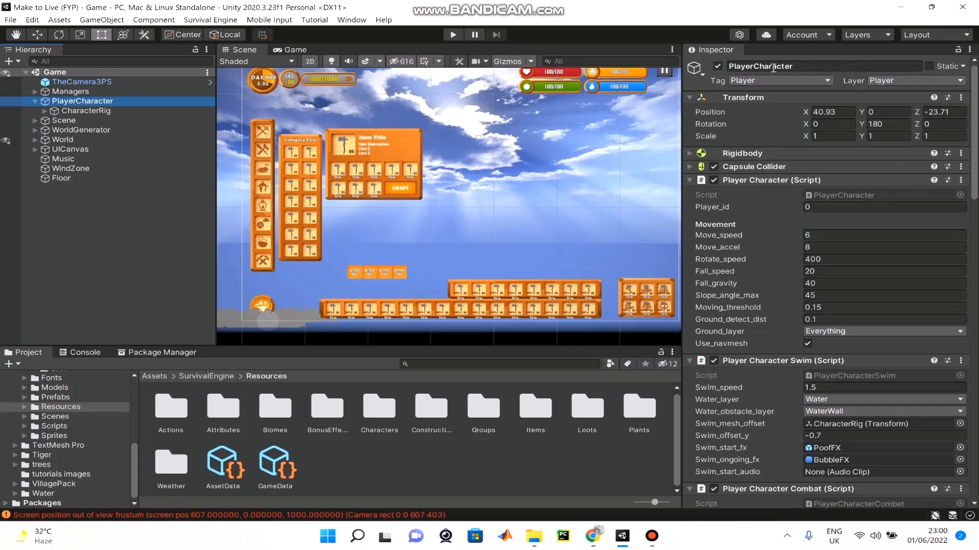
scroll(916, 351, down, 4)
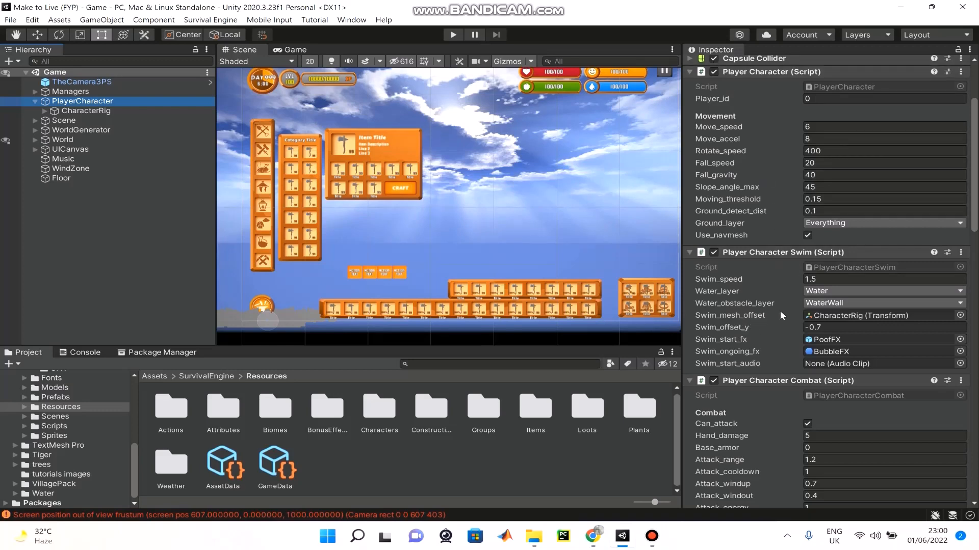
scroll(800, 275, down, 3)
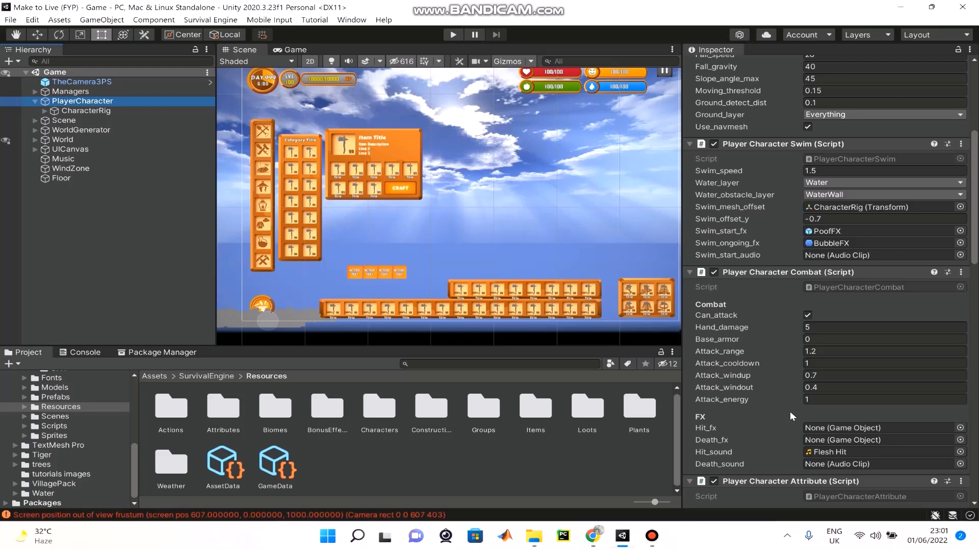
Step: Examine the PlayerCharacter's Attribute and Inventory script settings, including the attribute list and inventory size
scroll(769, 448, down, 6)
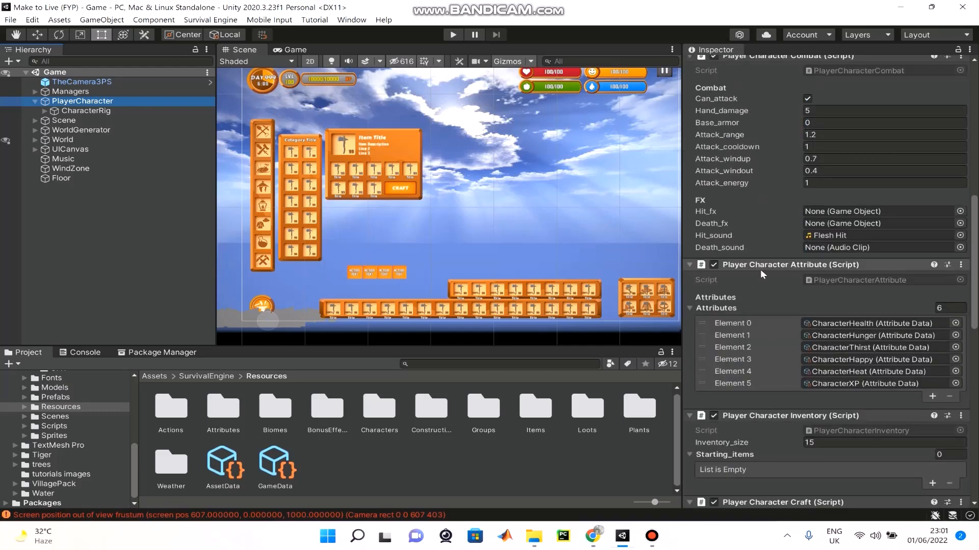
scroll(794, 298, down, 3)
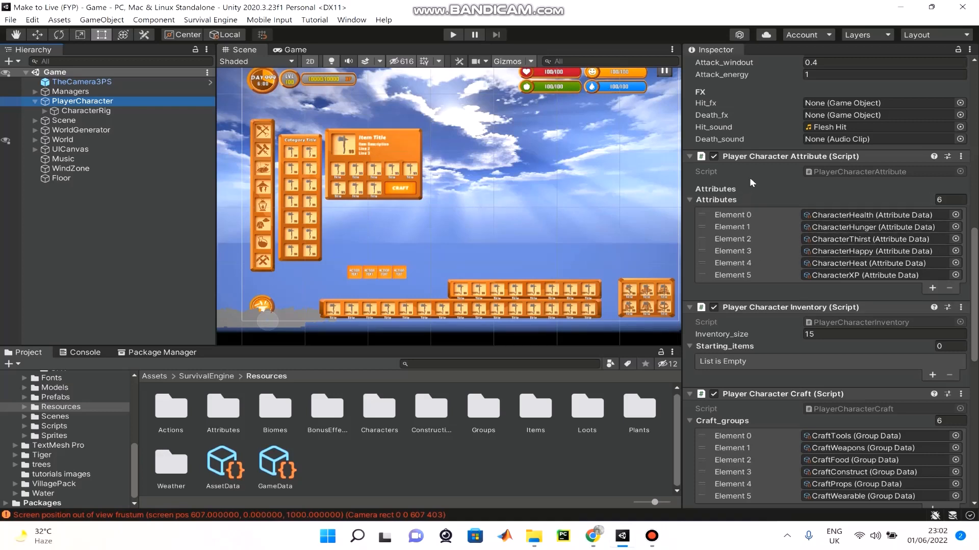
scroll(827, 442, down, 3)
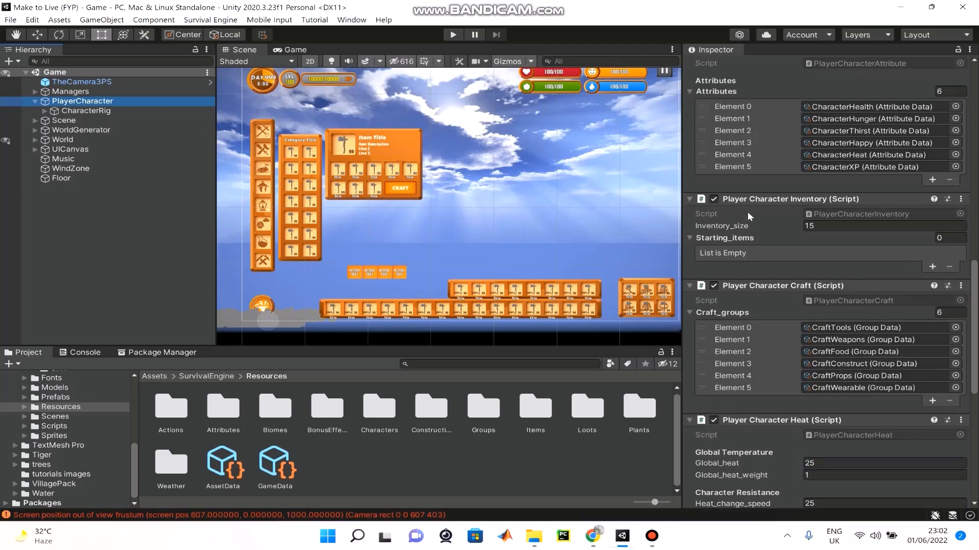
click(750, 198)
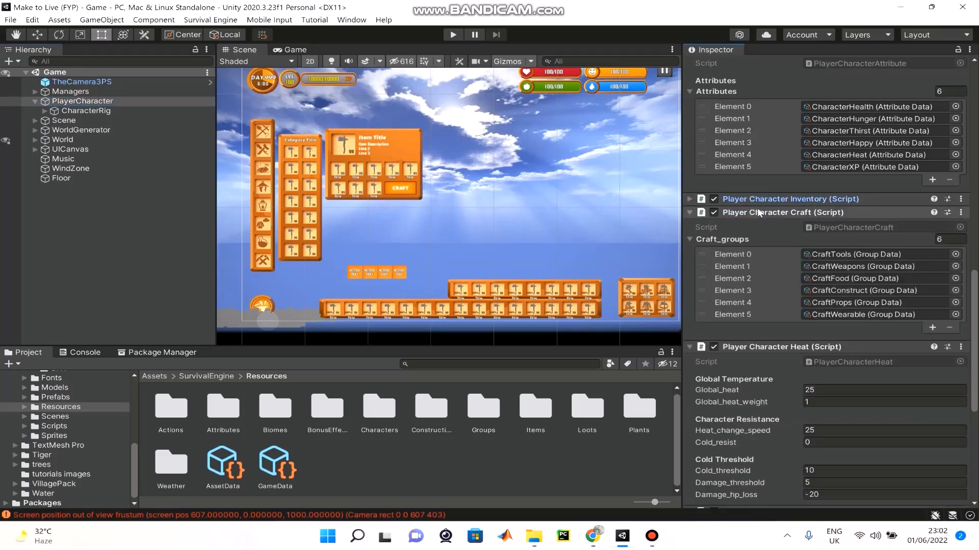
click(782, 200)
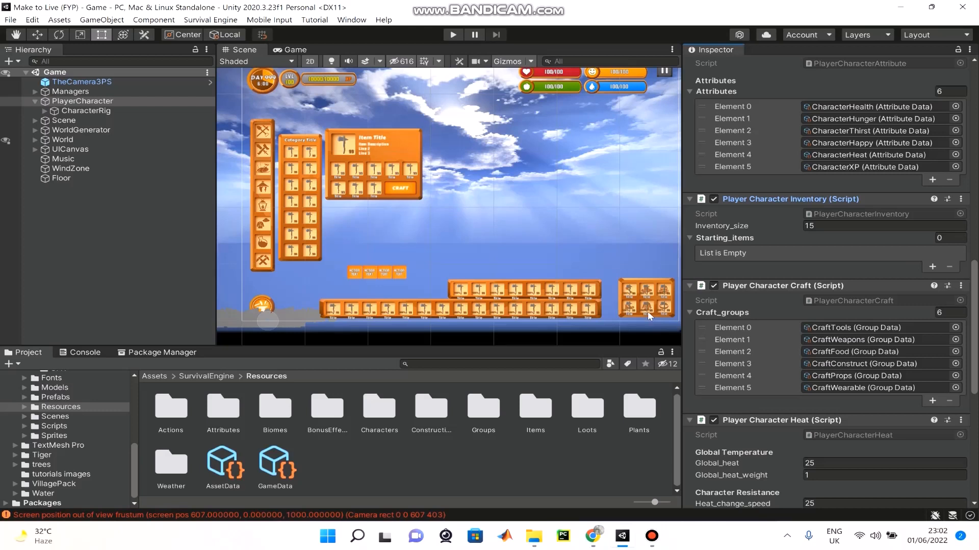
click(814, 226)
Step: Review the PlayerCharacter's craft groups, heat thresholds and animation parameter names in its Craft, Heat and Anim scripts
scroll(862, 305, down, 3)
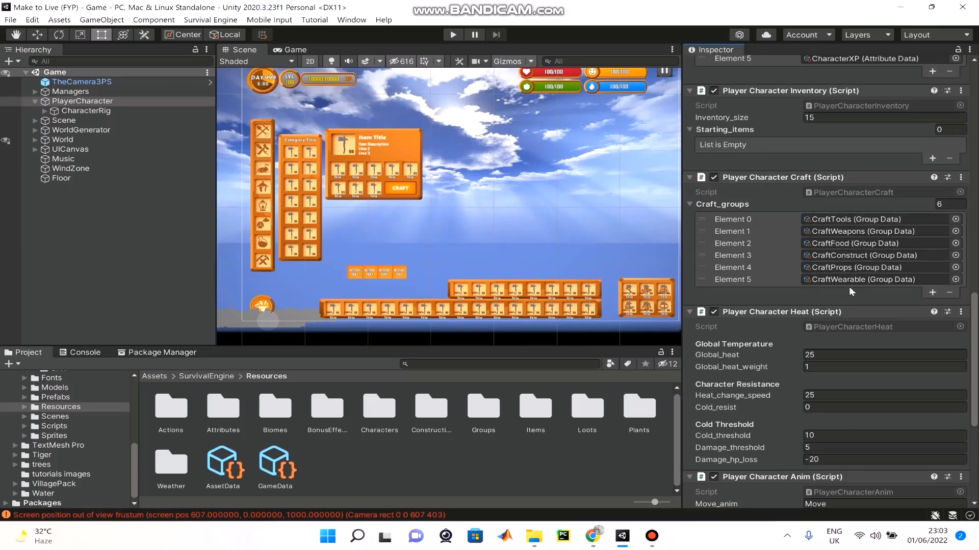
scroll(850, 288, down, 5)
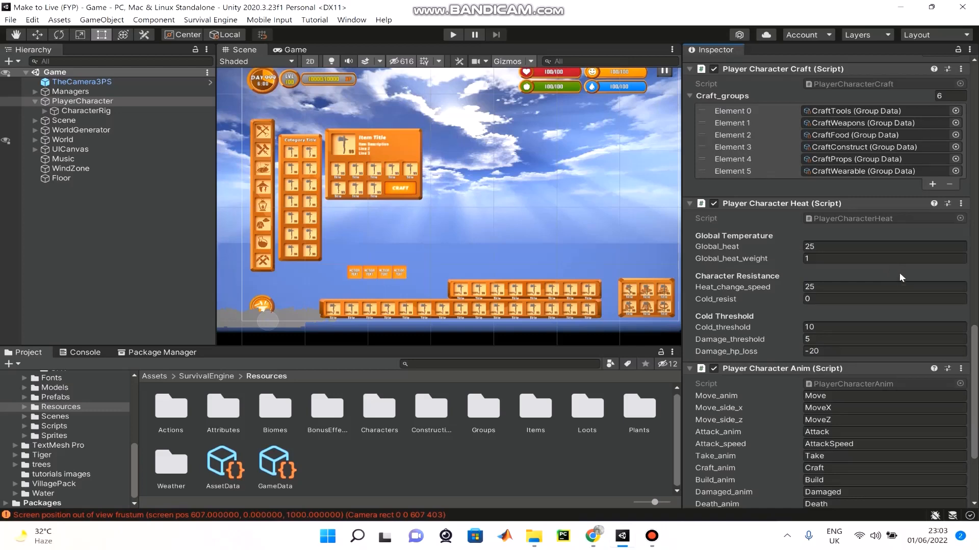
scroll(900, 286, down, 5)
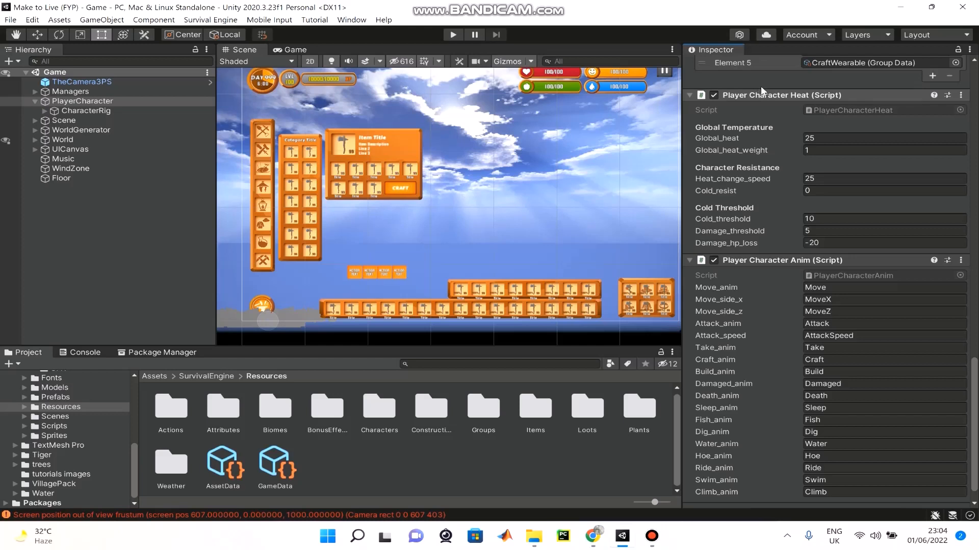
Step: Collapse all the expanded player character script components on the PlayerCharacter object, from Player Character through Player Character Anim
click(773, 95)
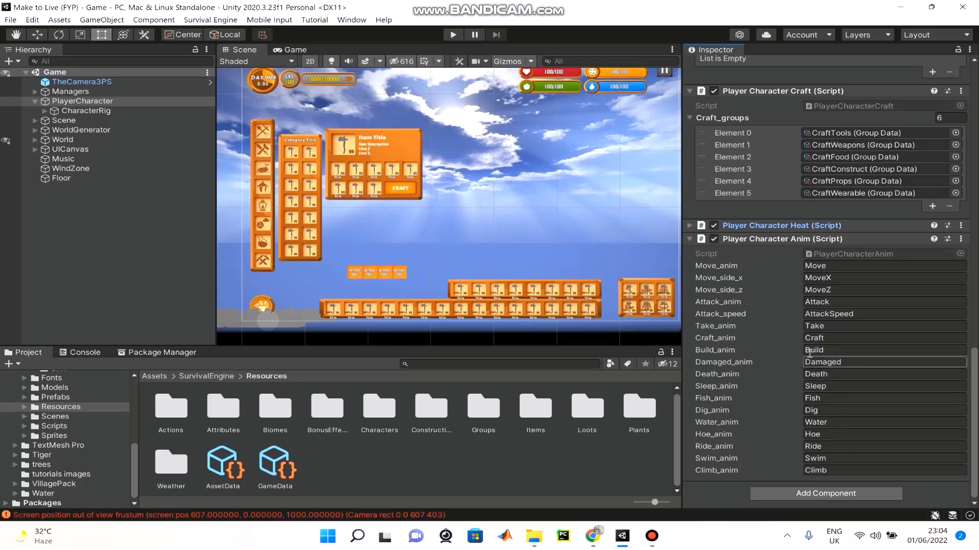
click(748, 239)
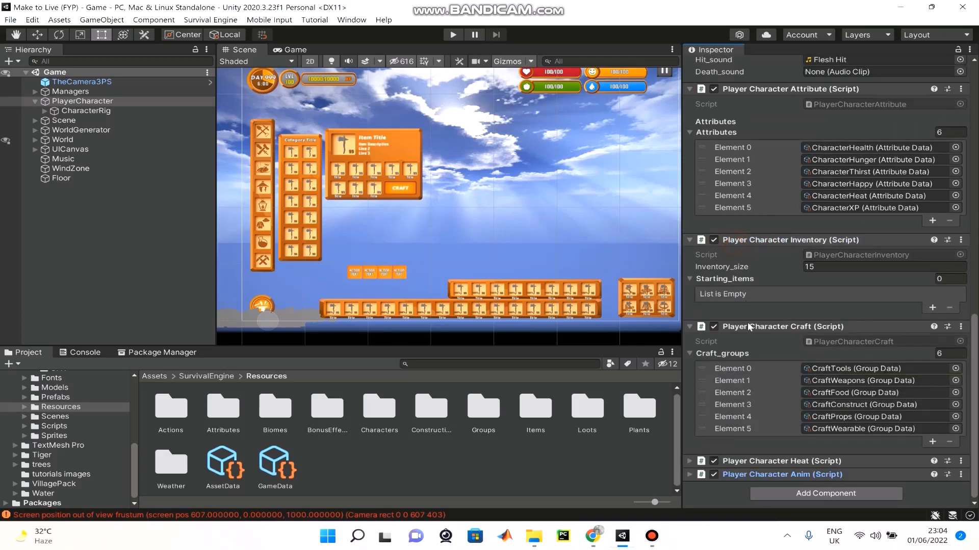
click(737, 240)
click(742, 162)
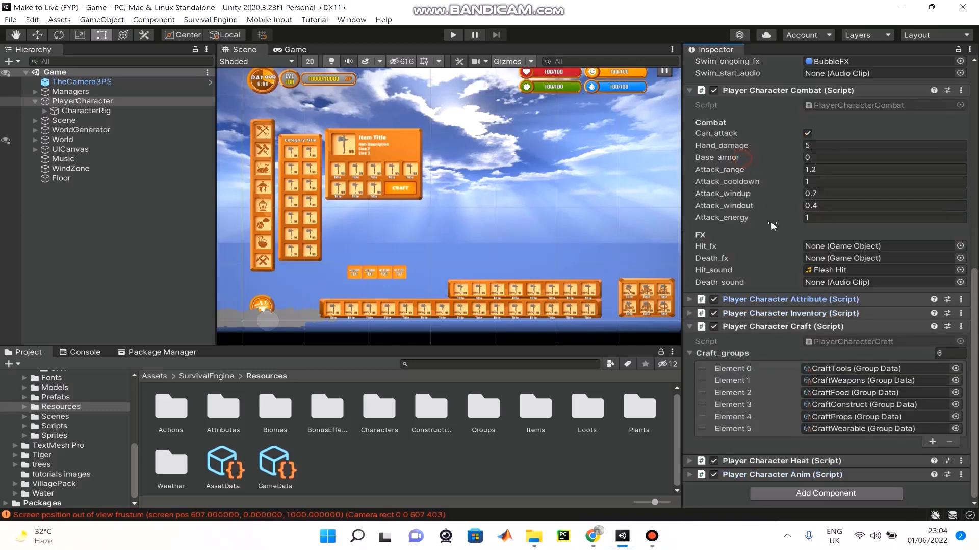
click(734, 90)
scroll(761, 255, up, 10)
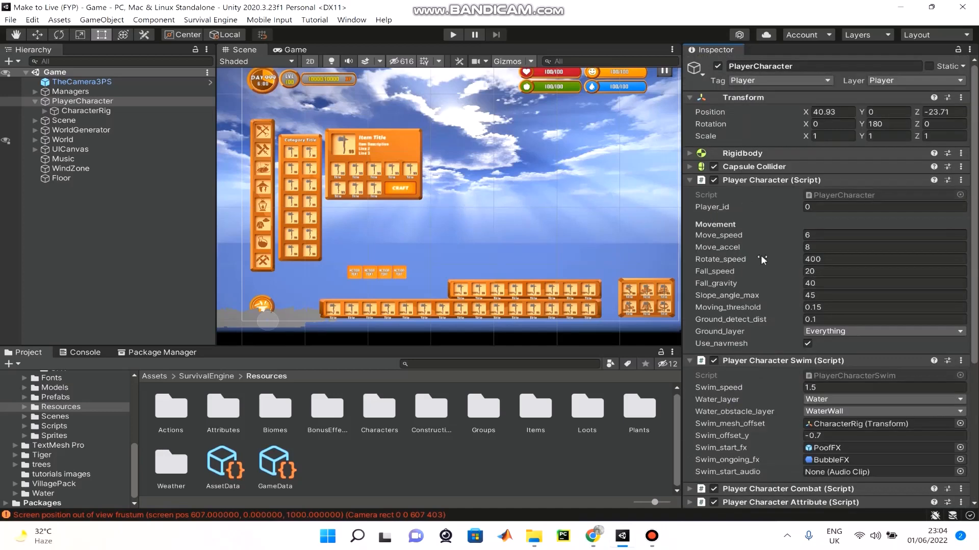
click(748, 181)
click(754, 195)
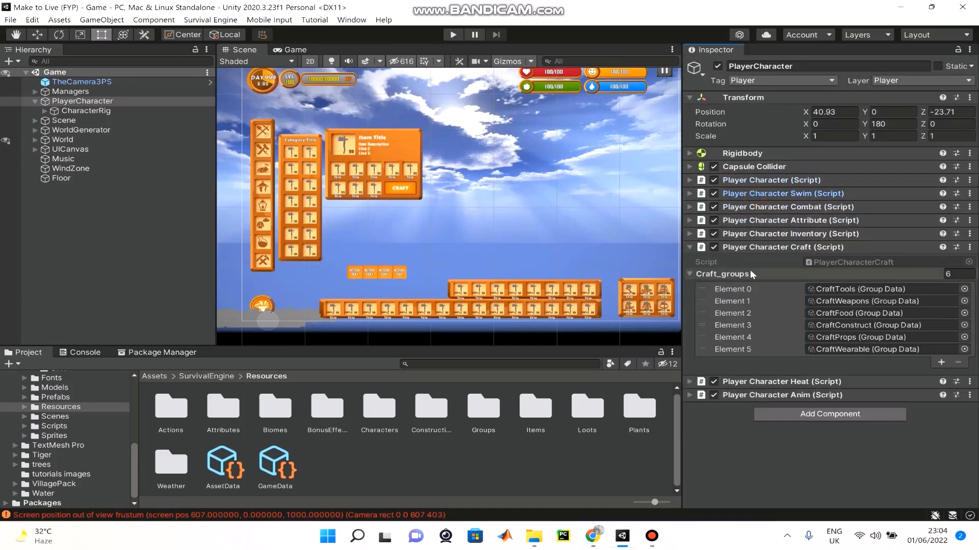
click(753, 247)
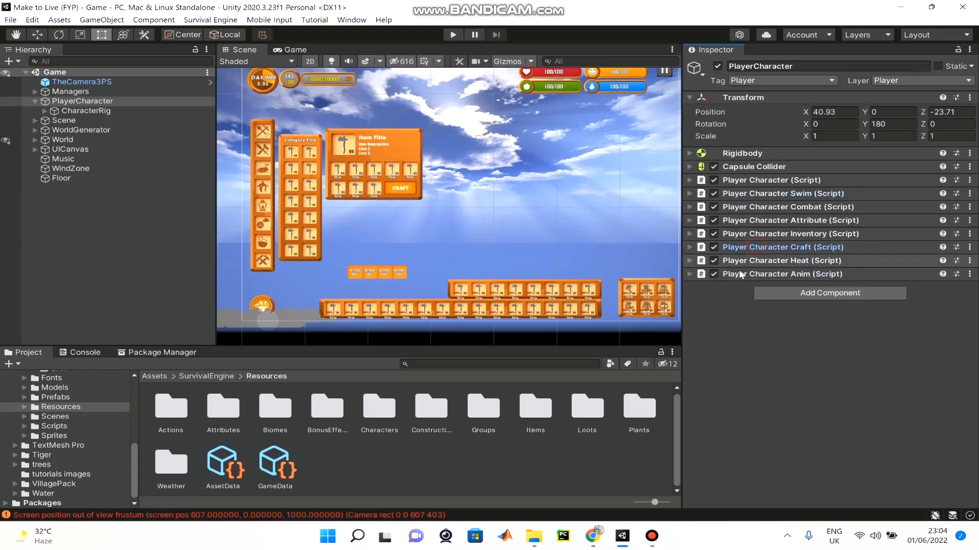
Step: Collapse the PlayerCharacter hierarchy, inspect the Scene object and its child objects, and collapse it again
click(34, 101)
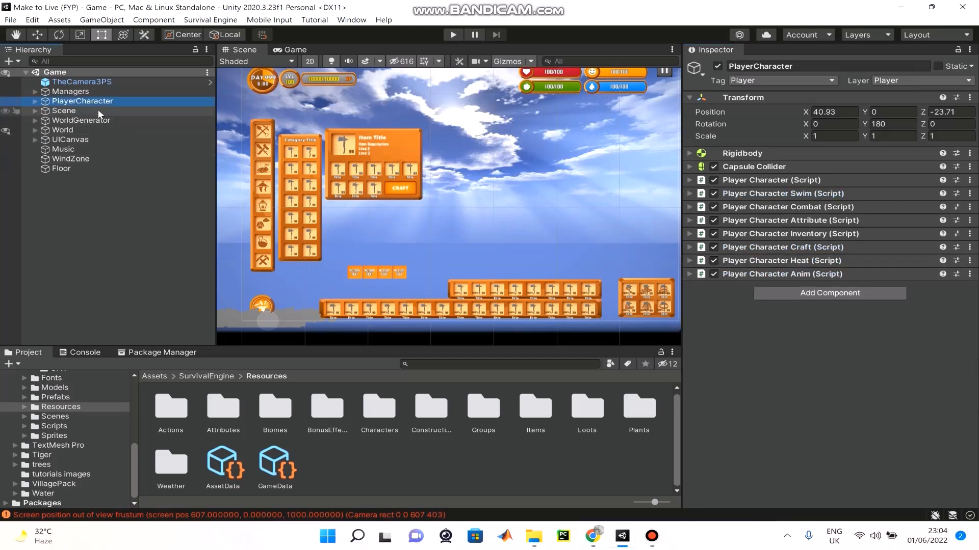
click(34, 111)
click(76, 110)
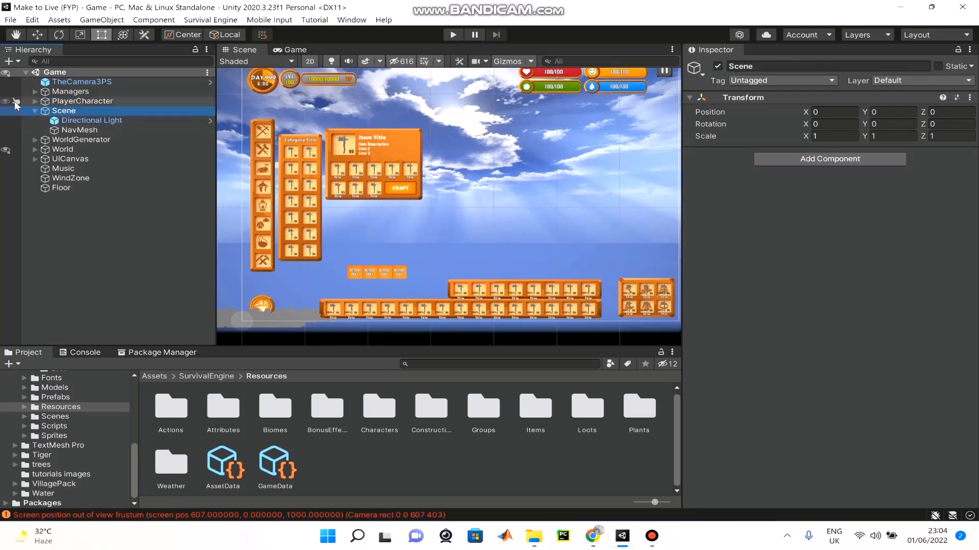
click(34, 110)
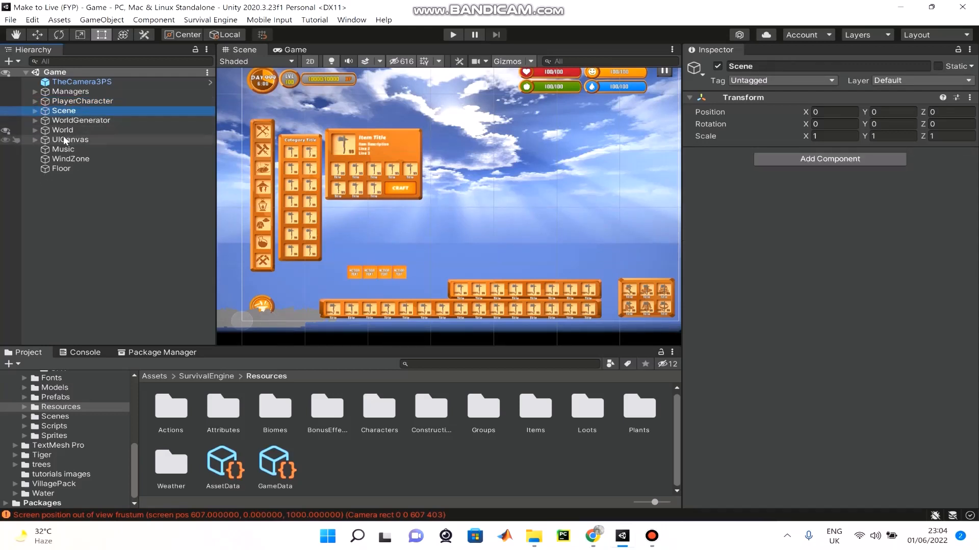
Step: Select the UICanvas object, expand its children and frame the whole canvas in the scene view
click(57, 140)
click(34, 140)
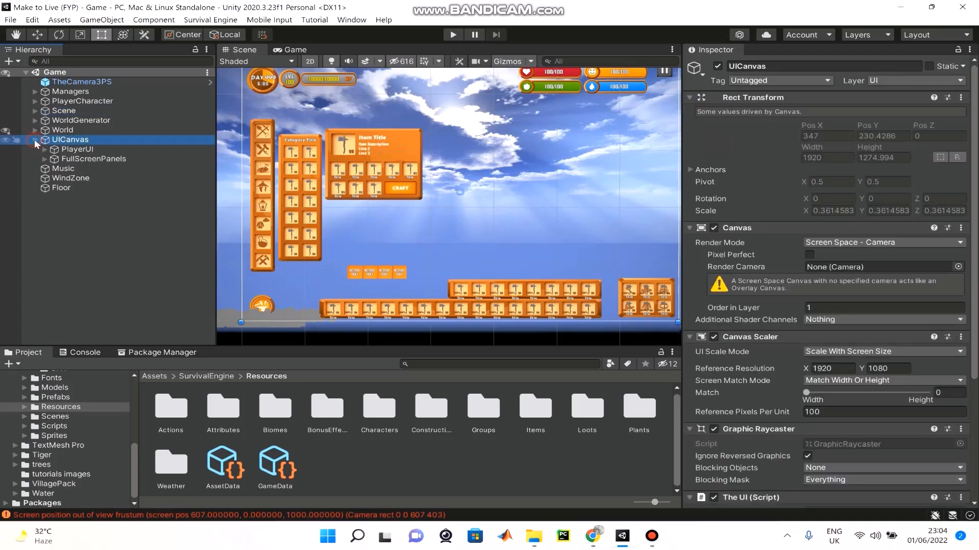
double_click(71, 143)
scroll(366, 255, up, 3)
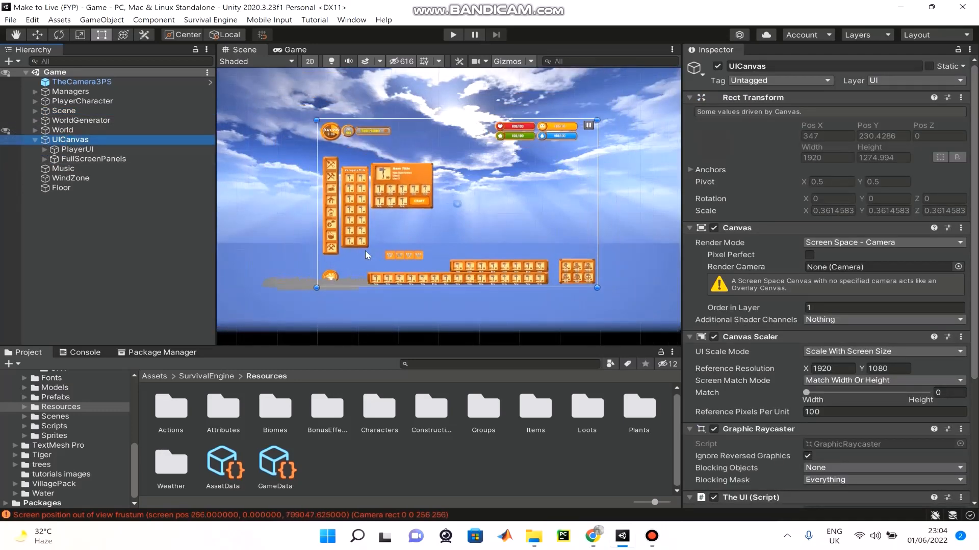
middle_drag(505, 233, 465, 255)
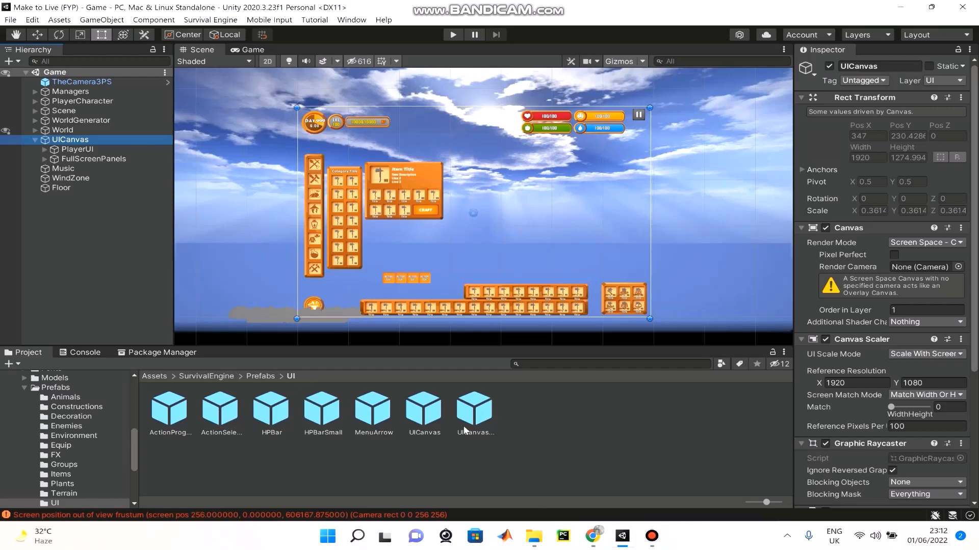
Step: Open the UICanvas prefab from the Prefabs UI folder for editing and frame its full layout
click(423, 411)
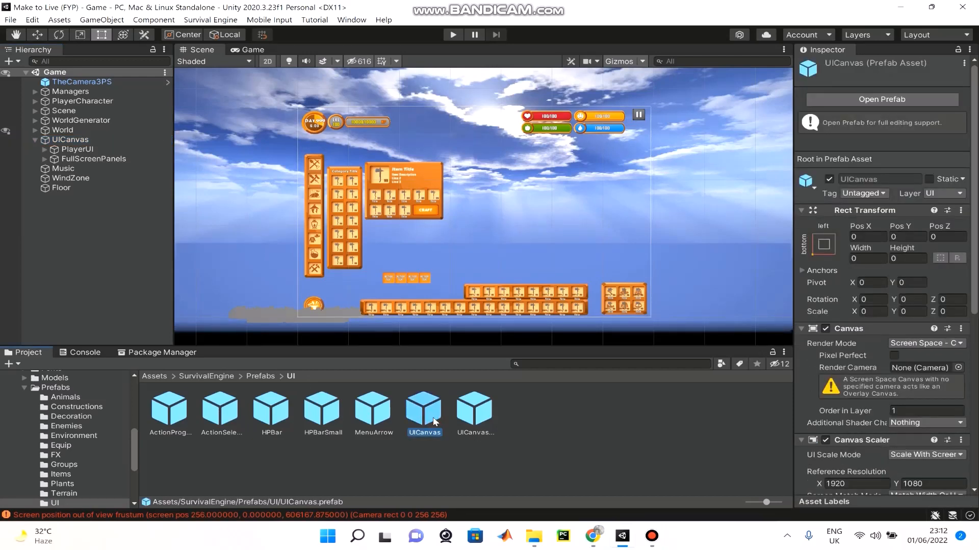
click(881, 98)
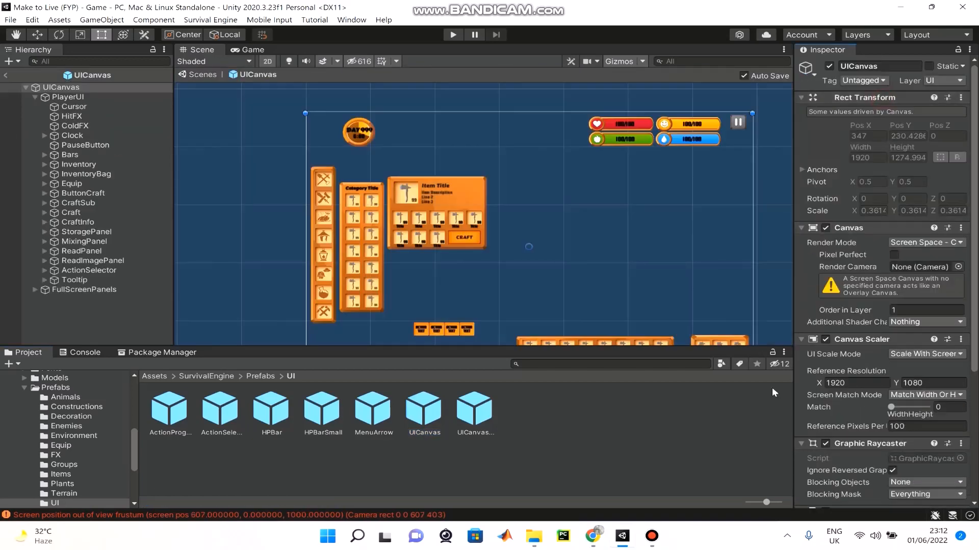
scroll(607, 253, down, 2)
middle_drag(605, 256, 566, 226)
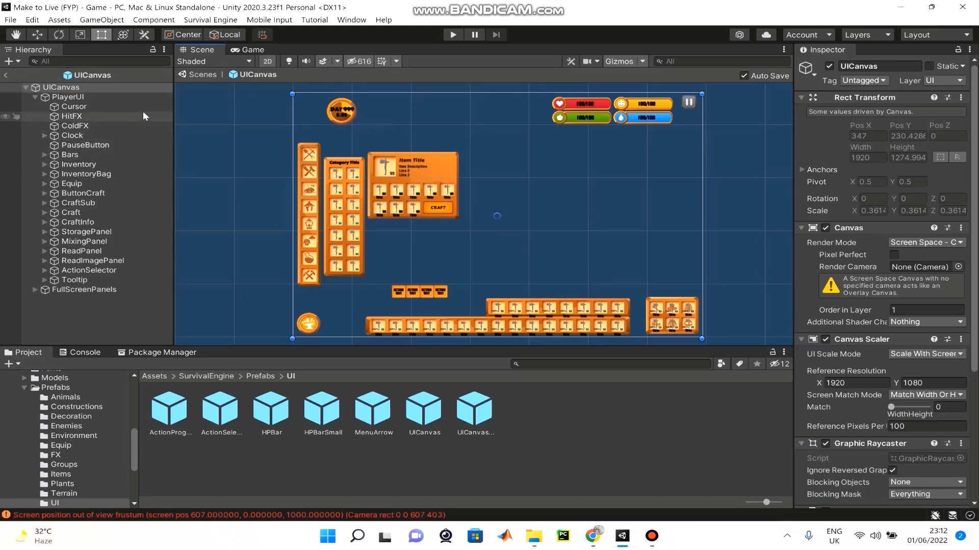
Step: Try shifting the Clock element horizontally to X position 197 with the Move tool, and undo the move
click(110, 136)
click(36, 35)
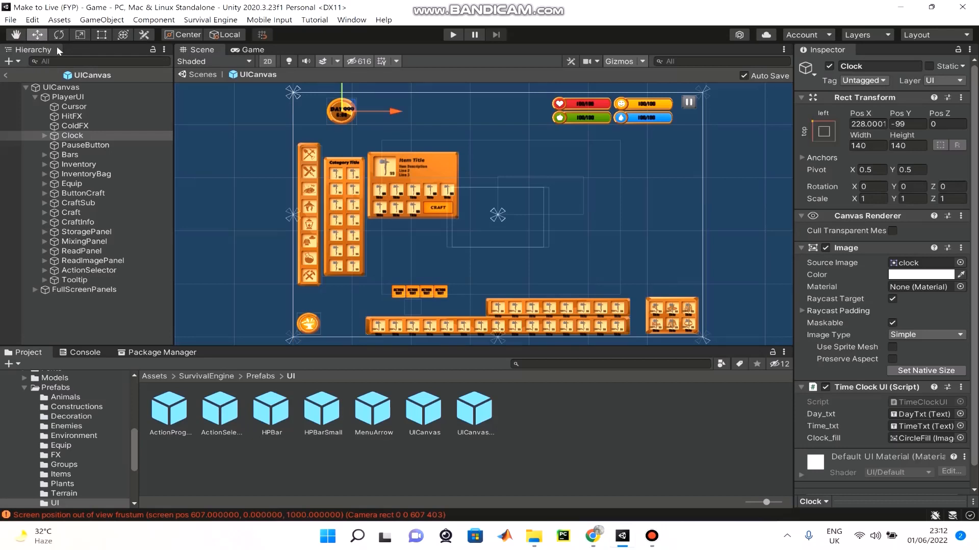
mouse_move(392, 111)
mouse_down()
mouse_move(553, 108)
mouse_move(393, 111)
mouse_up()
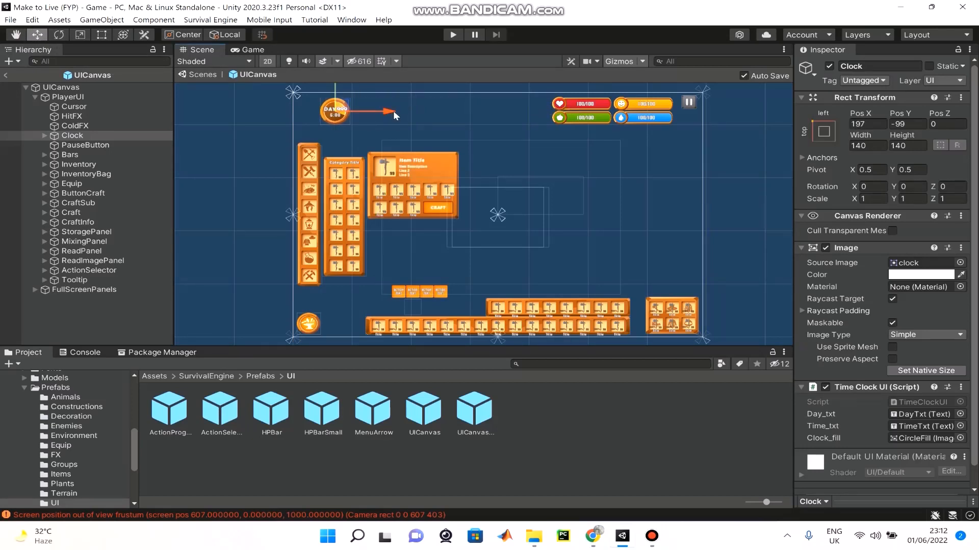
key(ctrl+z)
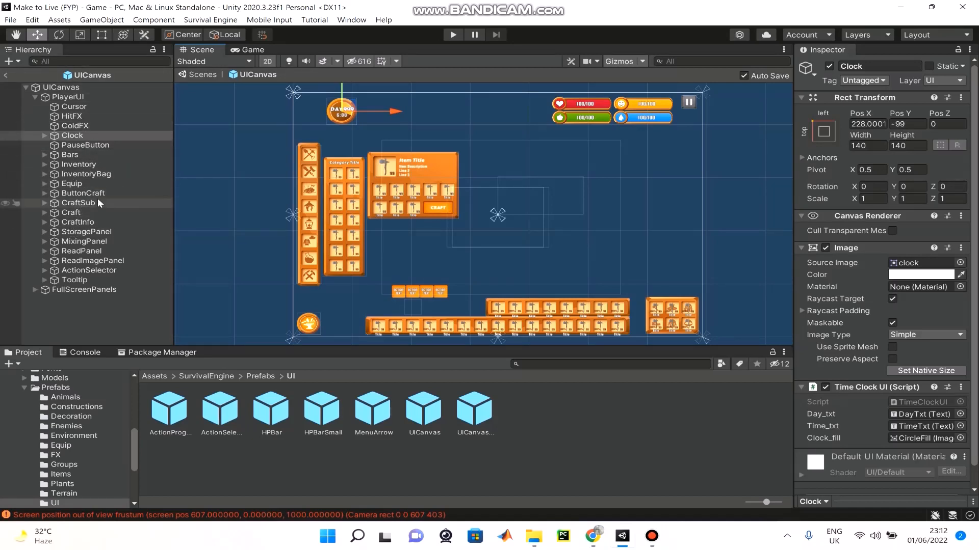
Step: Set the CraftInfo panel's Canvas Group alpha to 0
click(95, 224)
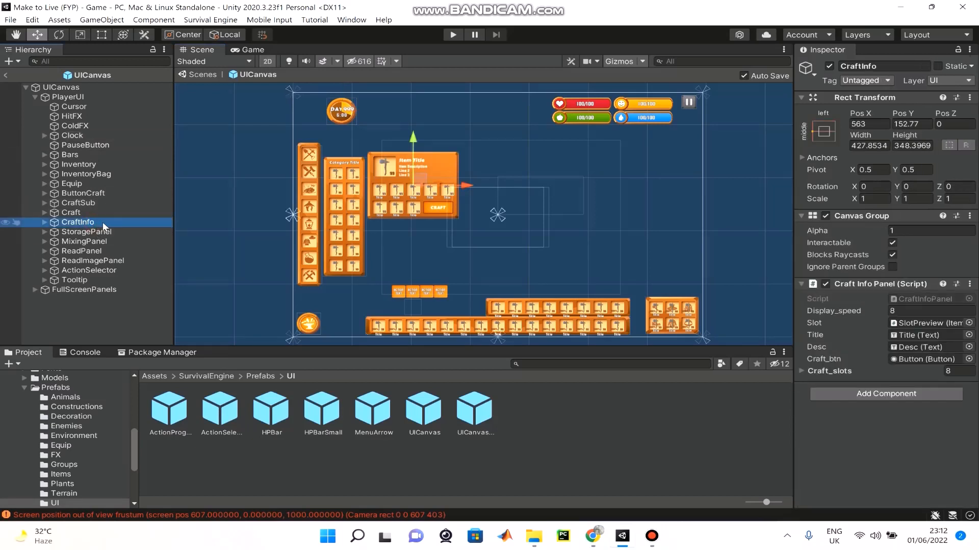
click(891, 232)
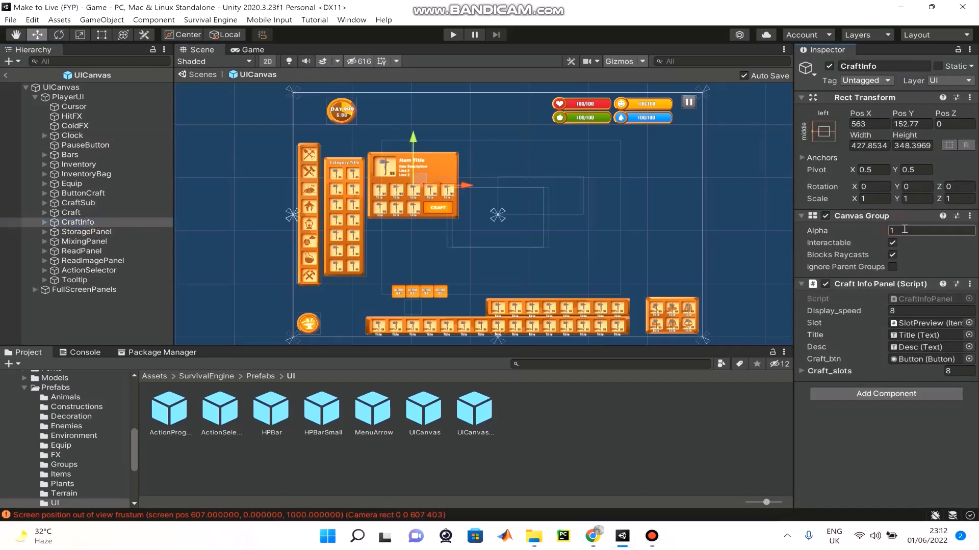
text(1)
key(BackSpace)
text(0)
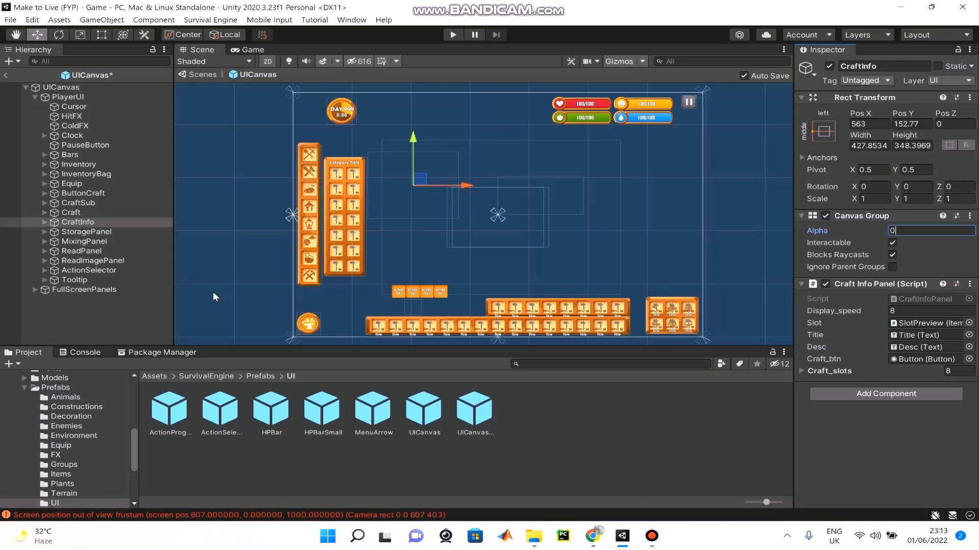
Step: Restore the CraftInfo panel's Canvas Group alpha to 1
click(85, 223)
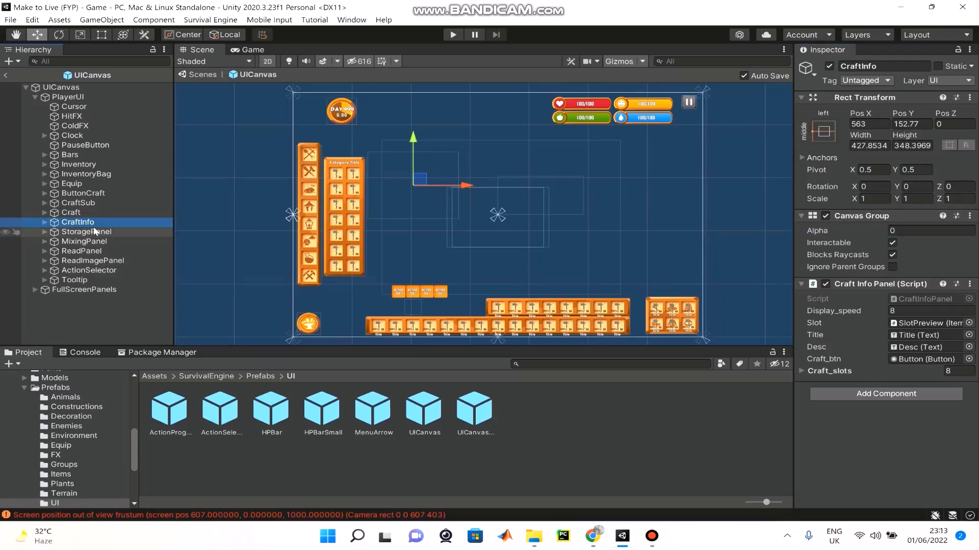
click(913, 231)
drag(912, 229, 890, 229)
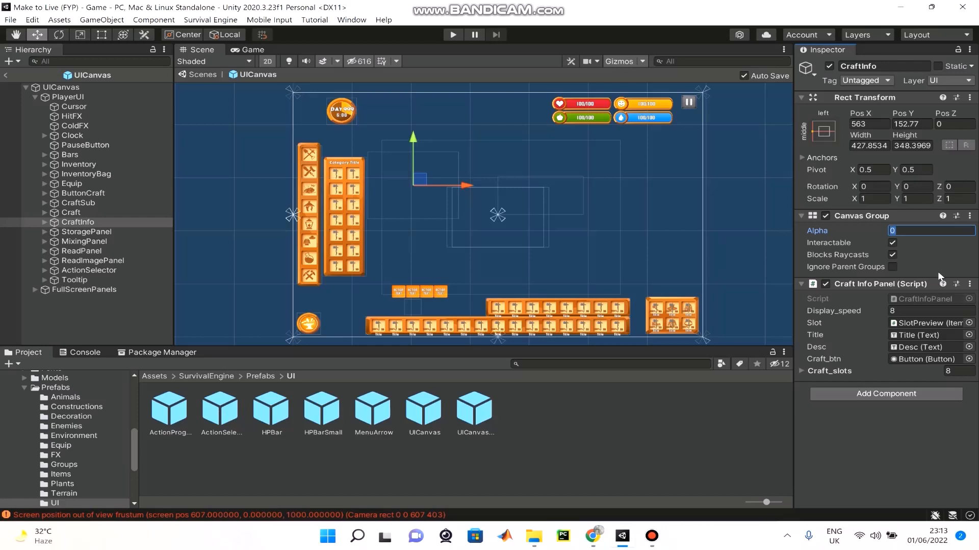
text(1)
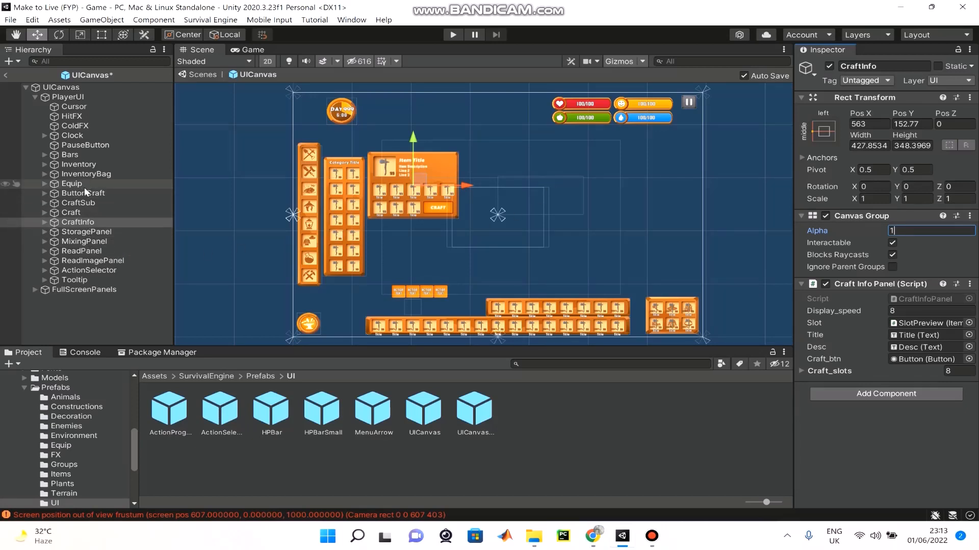
Step: Set the StoragePanel's Canvas Group alpha to 1
click(90, 230)
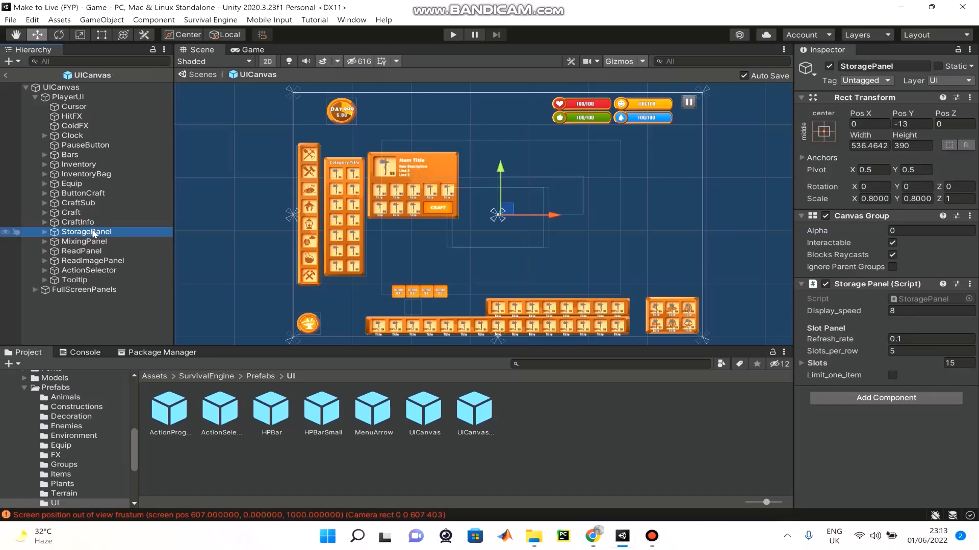
click(903, 231)
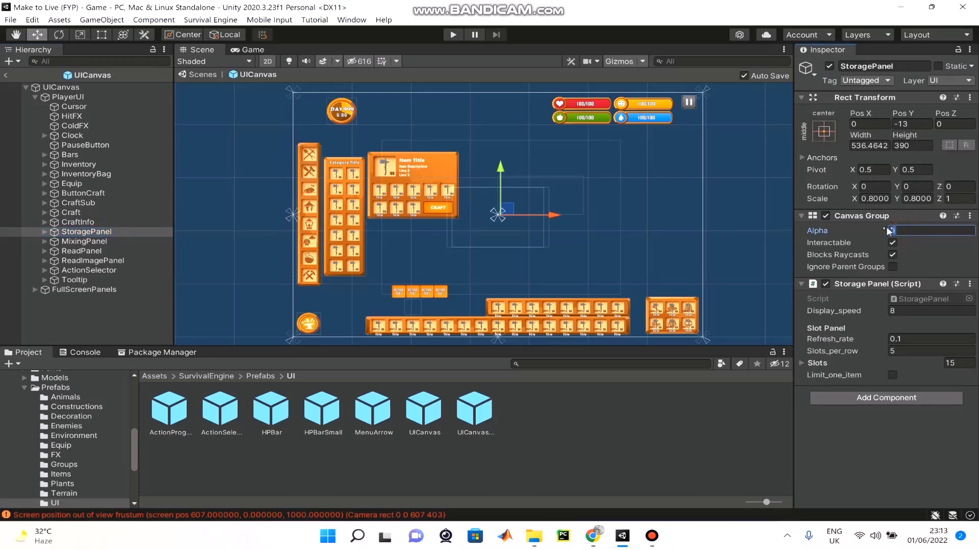
text(1)
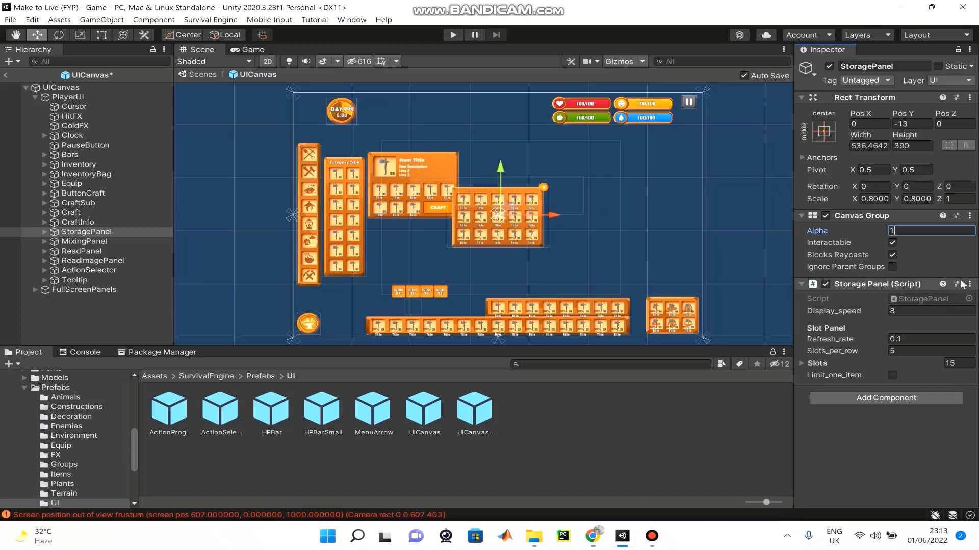
Step: Set the StoragePanel's Canvas Group alpha to 0
text(0)
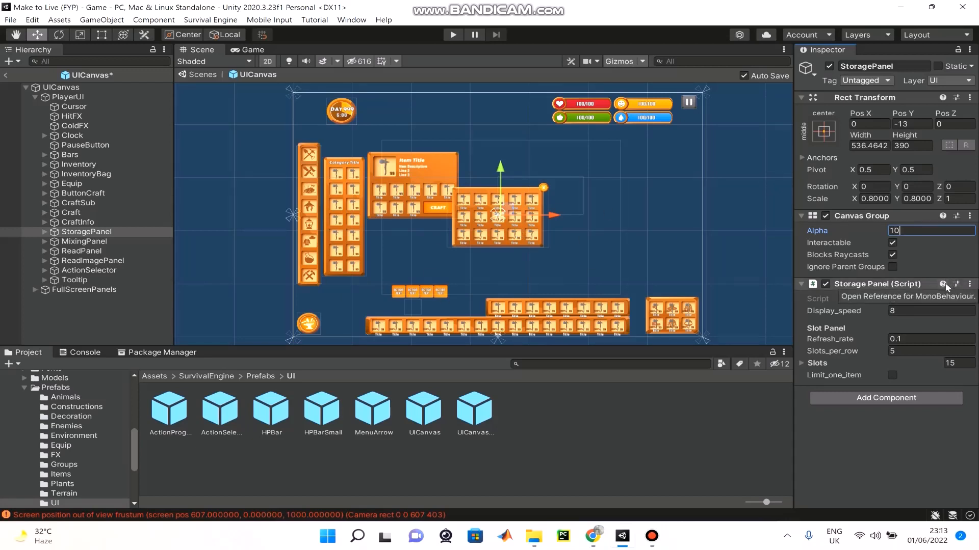
key(BackSpace)
key(BackSpace)
text(0)
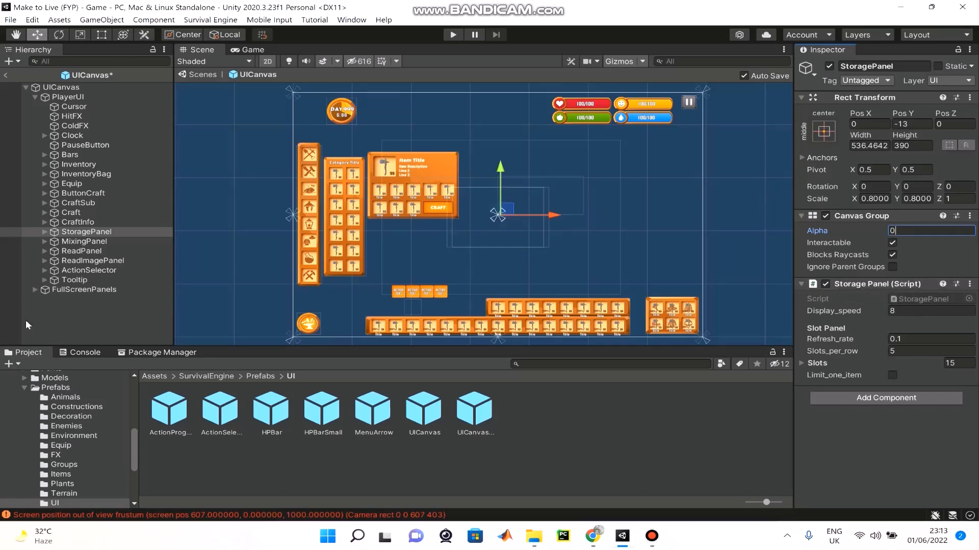
Step: Select the CraftSub panel and examine its slots beside the Craft and CraftInfo panels in the scene
click(95, 204)
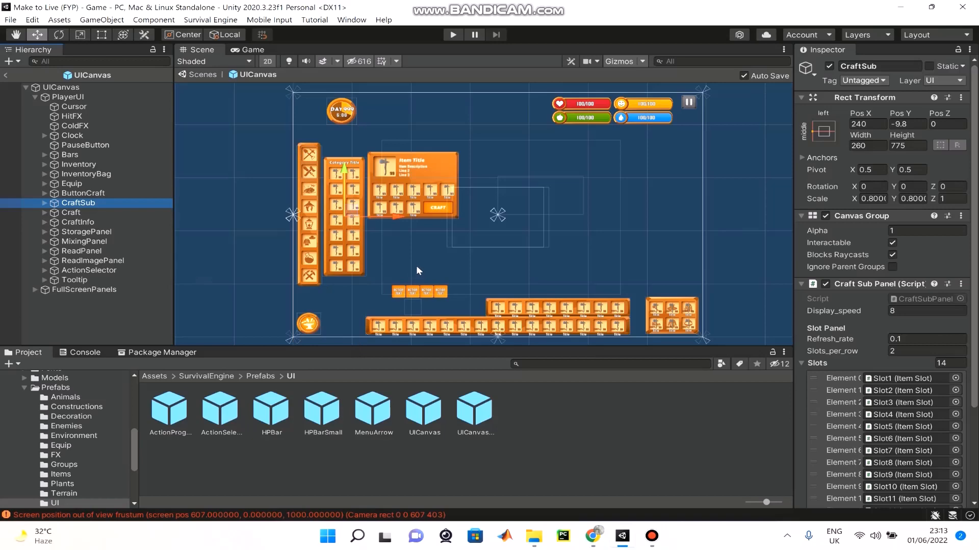
scroll(416, 262, up, 5)
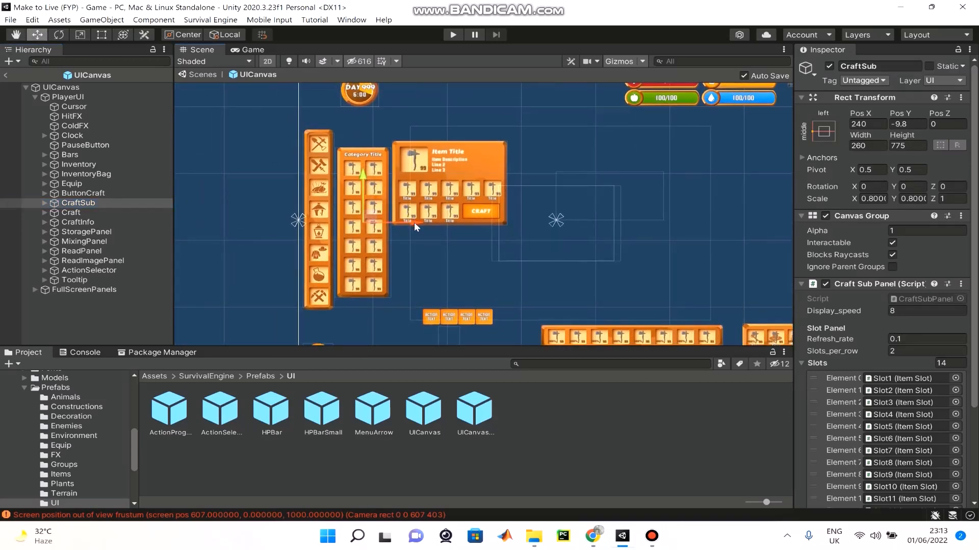
scroll(414, 222, up, 1)
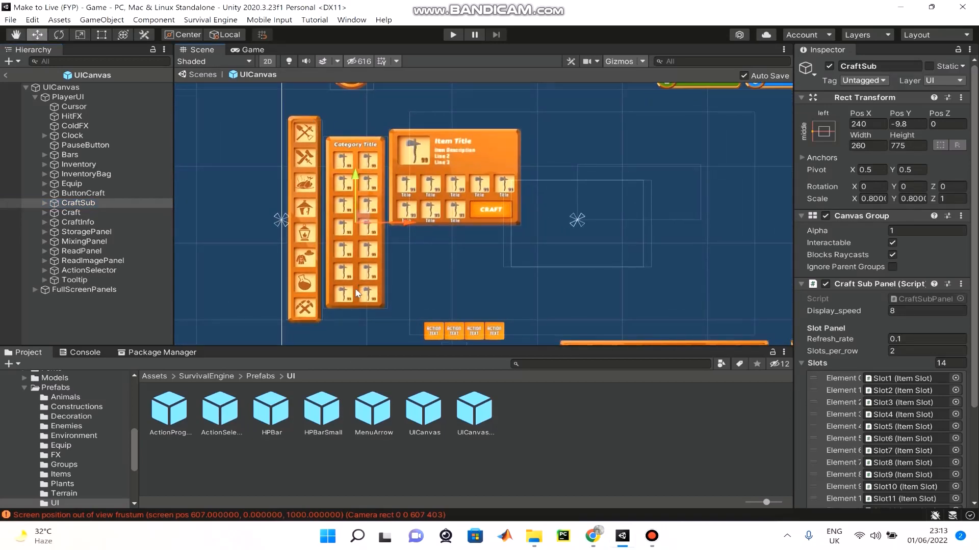
click(551, 6)
click(306, 141)
click(306, 138)
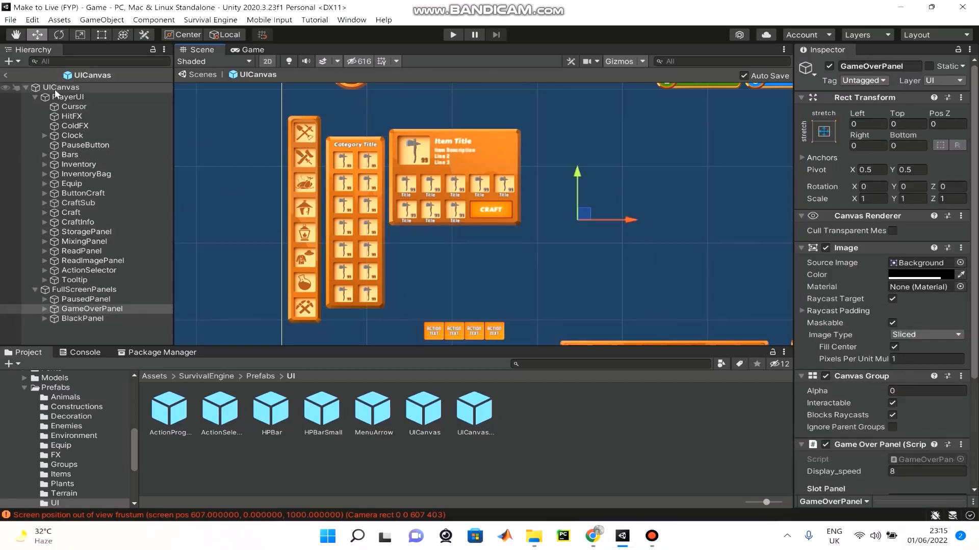
Step: Expand the Craft panel's Anim object and inspect Slot1's Category Slot settings, widening the Inspector to read its assigned group
click(74, 214)
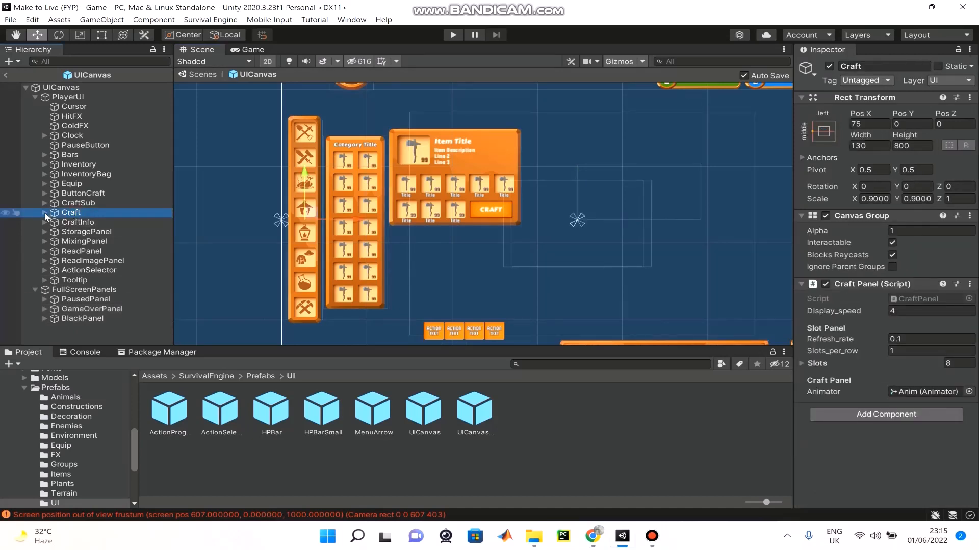
click(44, 212)
click(54, 222)
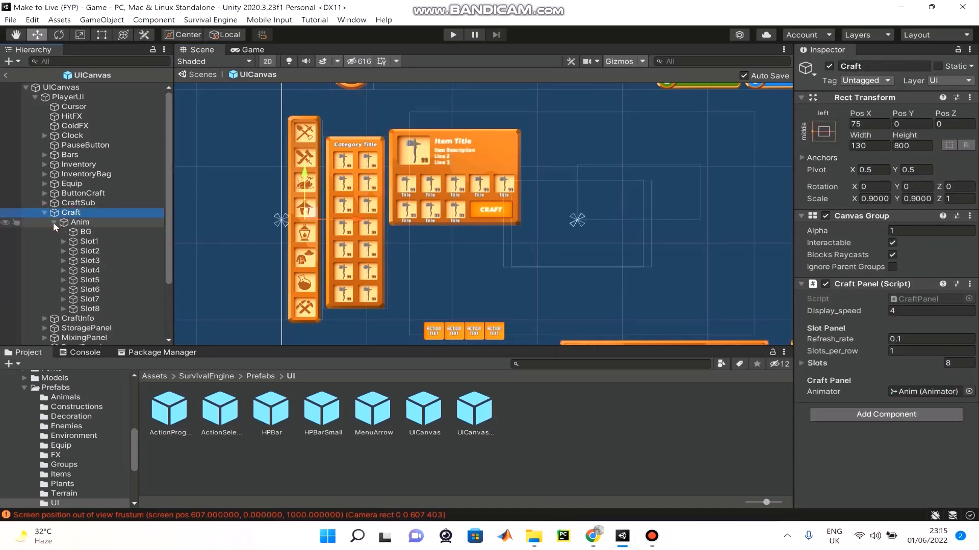
click(128, 241)
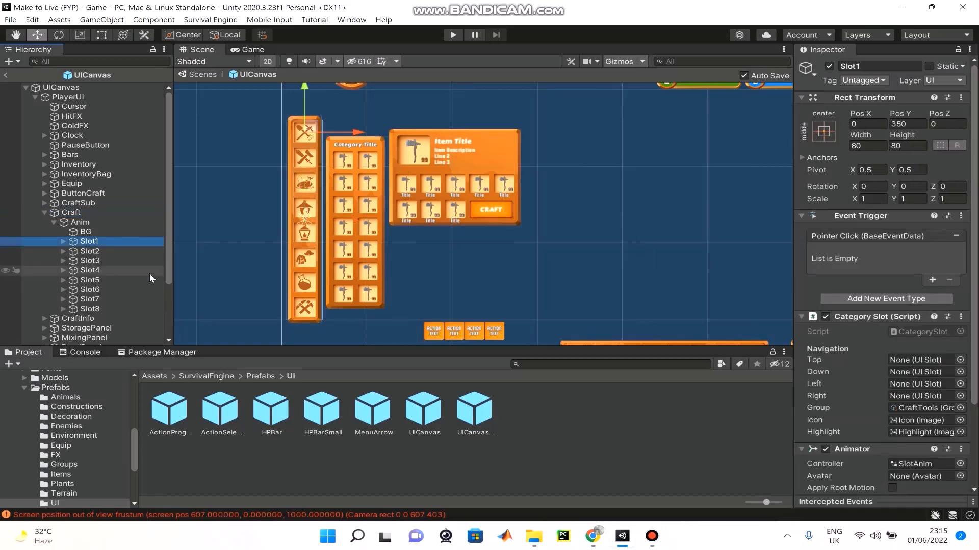
scroll(935, 275, down, 4)
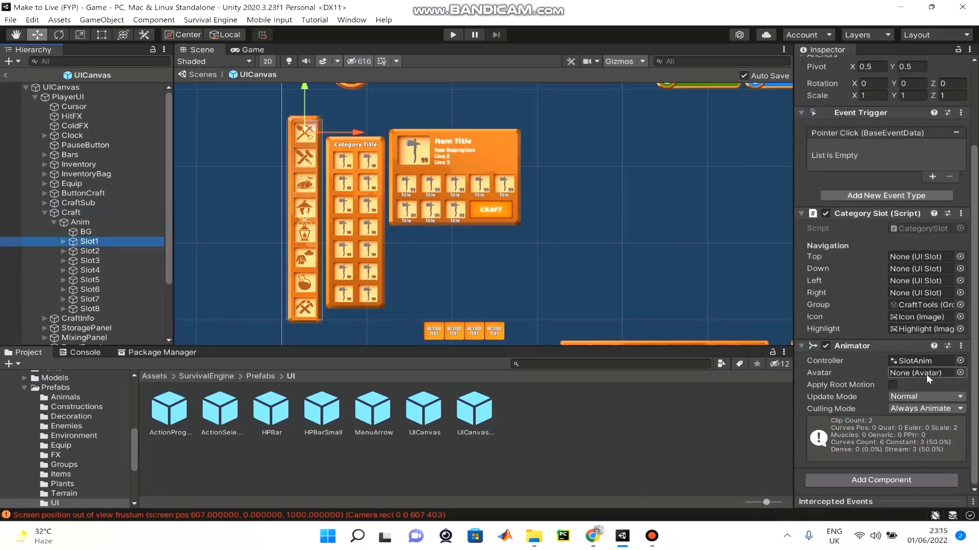
drag(794, 304, 720, 305)
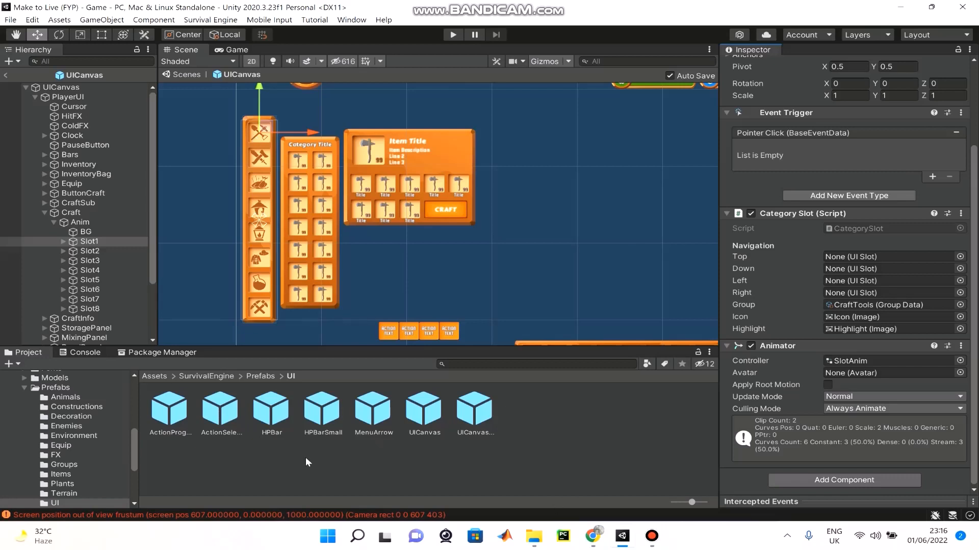
Step: Browse the SurvivalEngine project assets to the Items folder inside Prefabs
scroll(76, 472, down, 3)
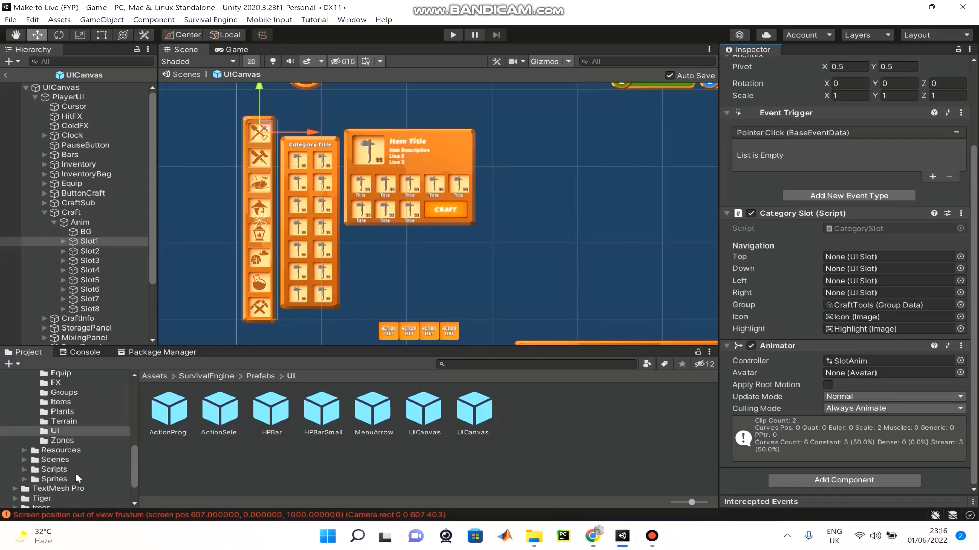
scroll(76, 473, down, 1)
scroll(72, 481, down, 1)
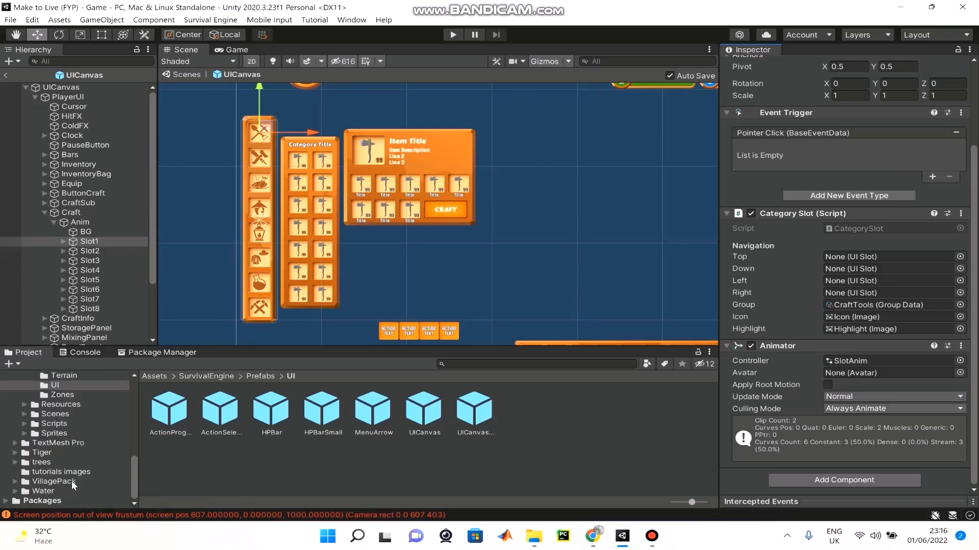
scroll(71, 481, up, 6)
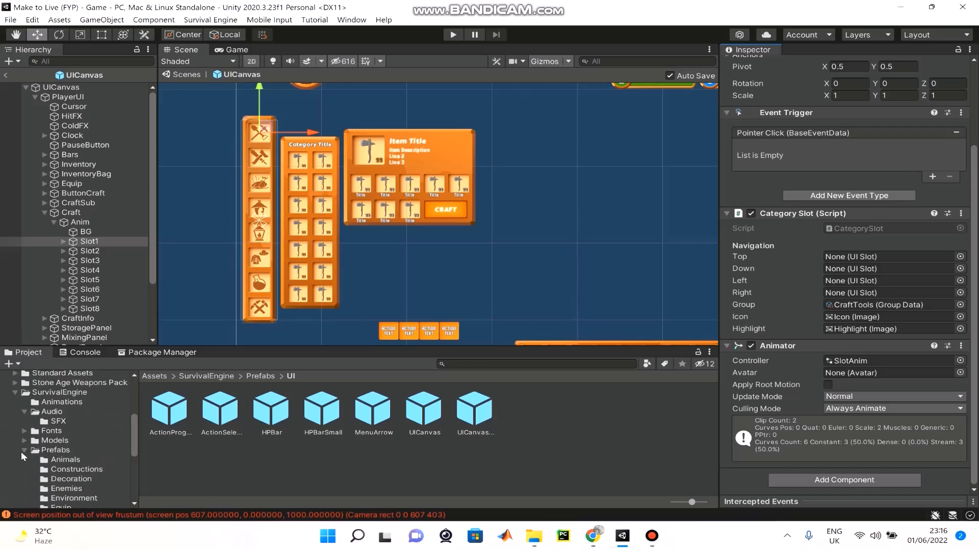
click(23, 451)
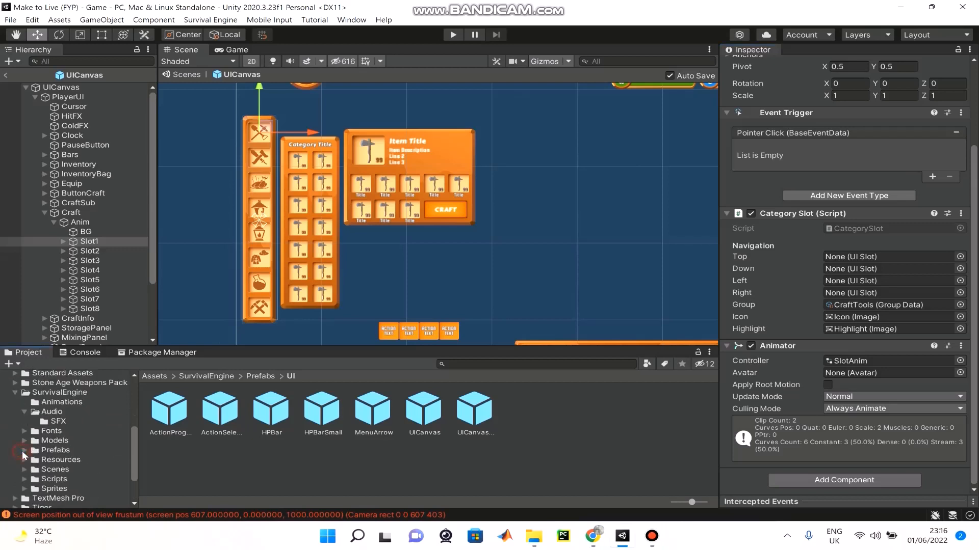
click(260, 376)
double_click(619, 412)
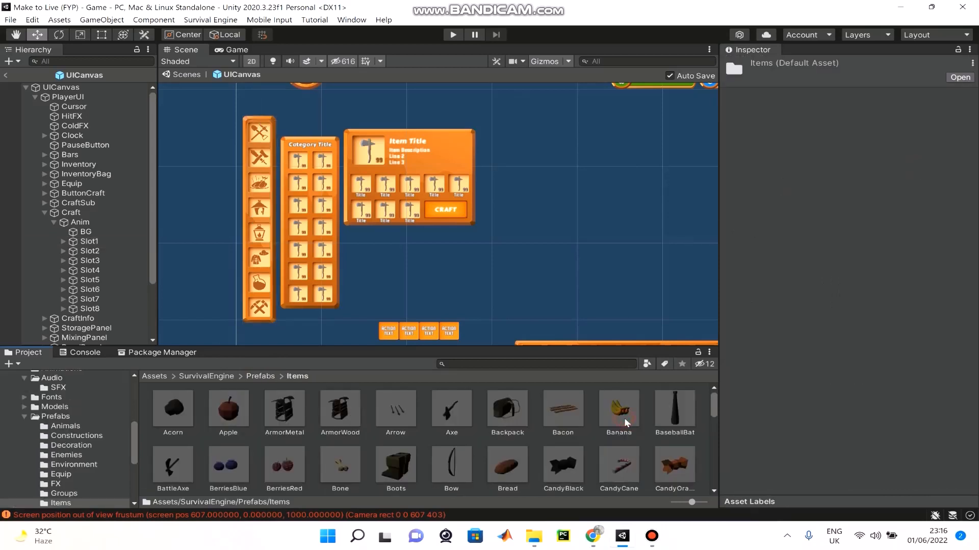
click(220, 376)
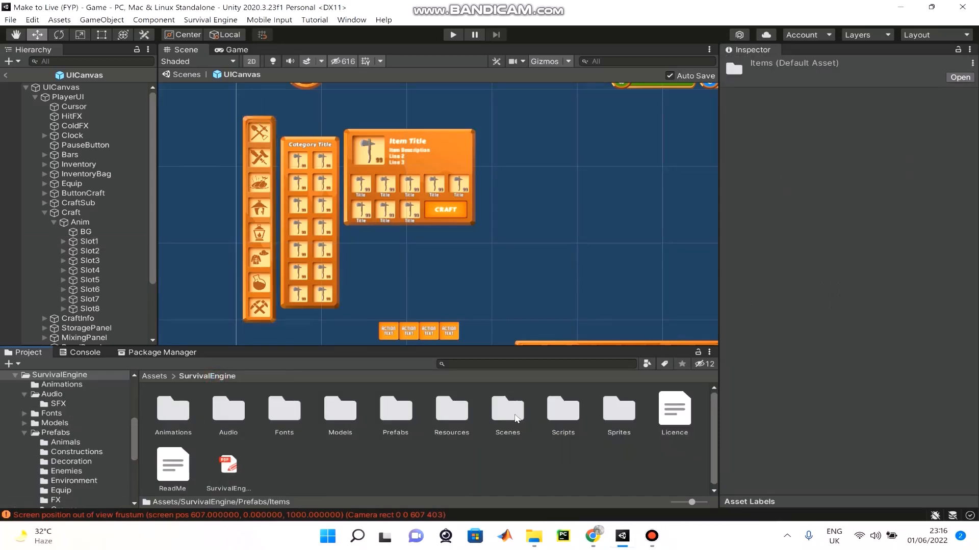
double_click(392, 412)
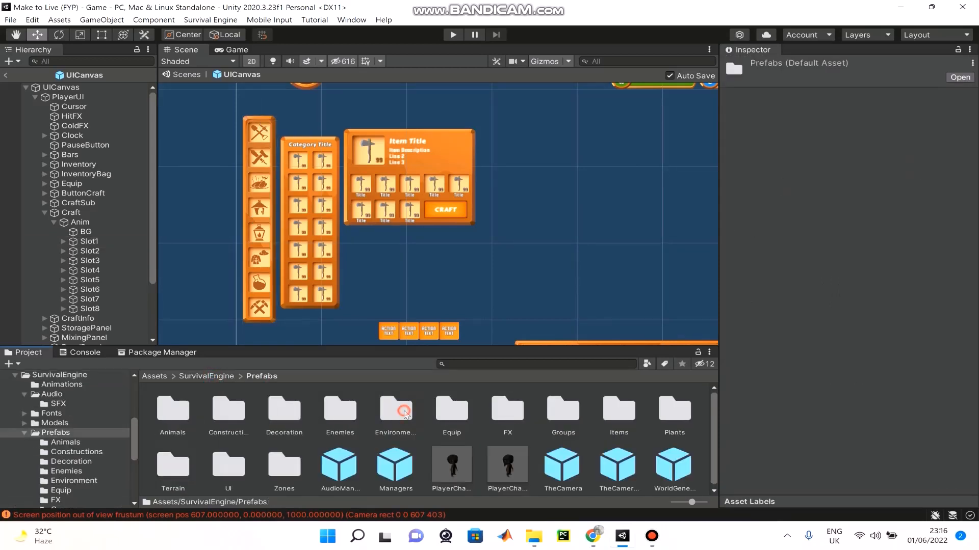
double_click(623, 414)
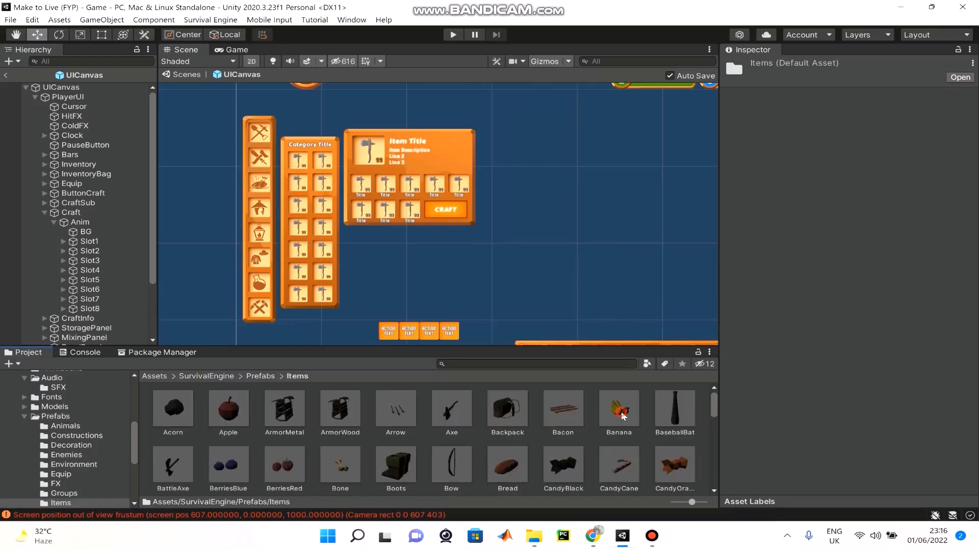
Step: Inspect the Axe prefab's Sphere Collider, Item script and expanded Selectable script settings
click(470, 411)
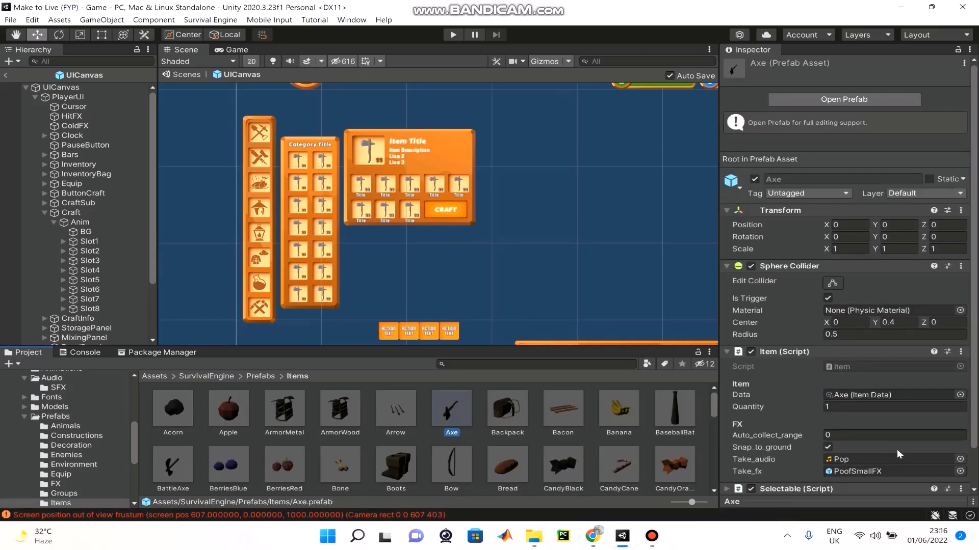
scroll(898, 453, down, 2)
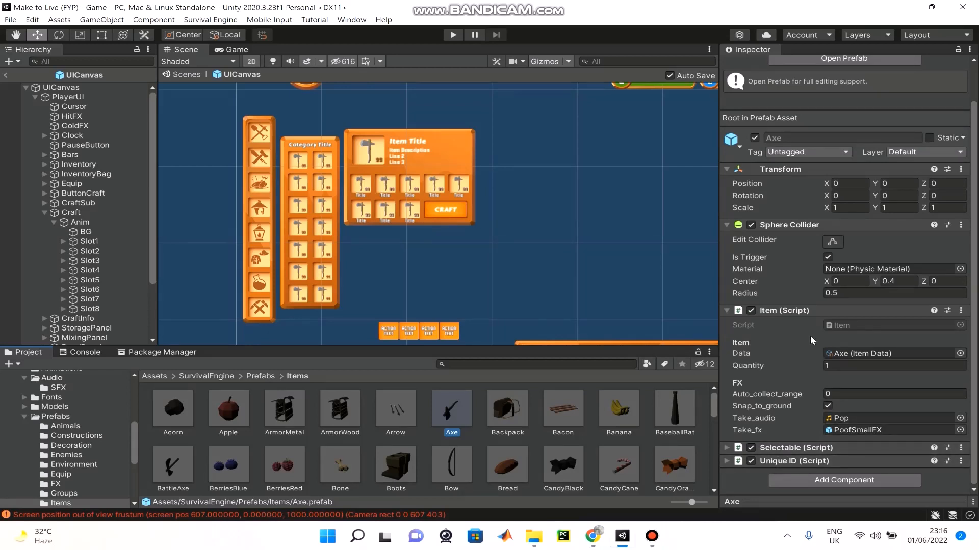
click(727, 447)
scroll(810, 434, down, 5)
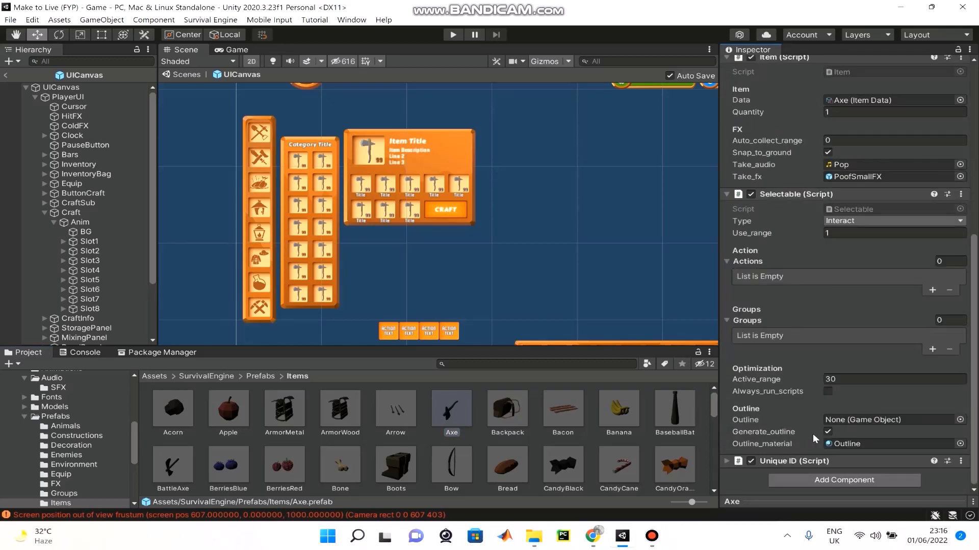
scroll(812, 433, up, 5)
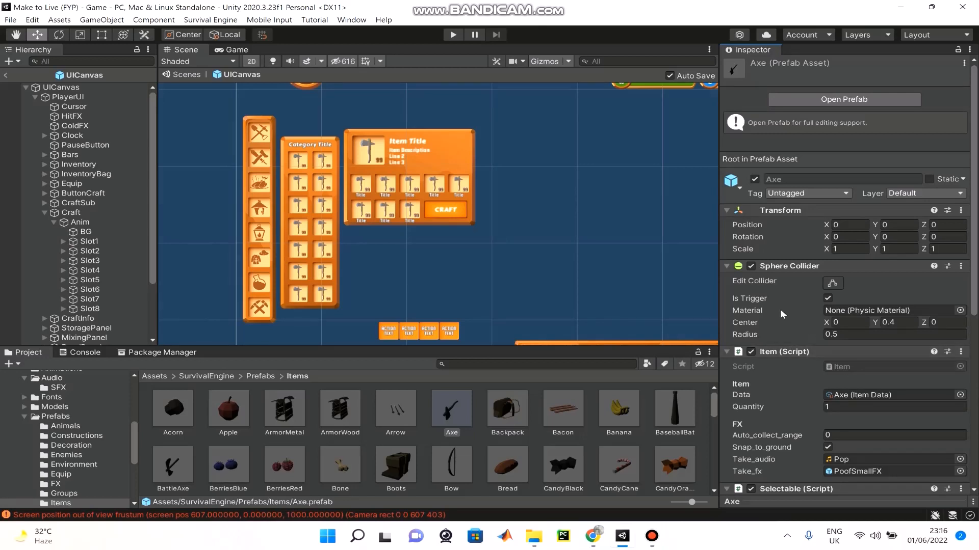
scroll(841, 465, down, 3)
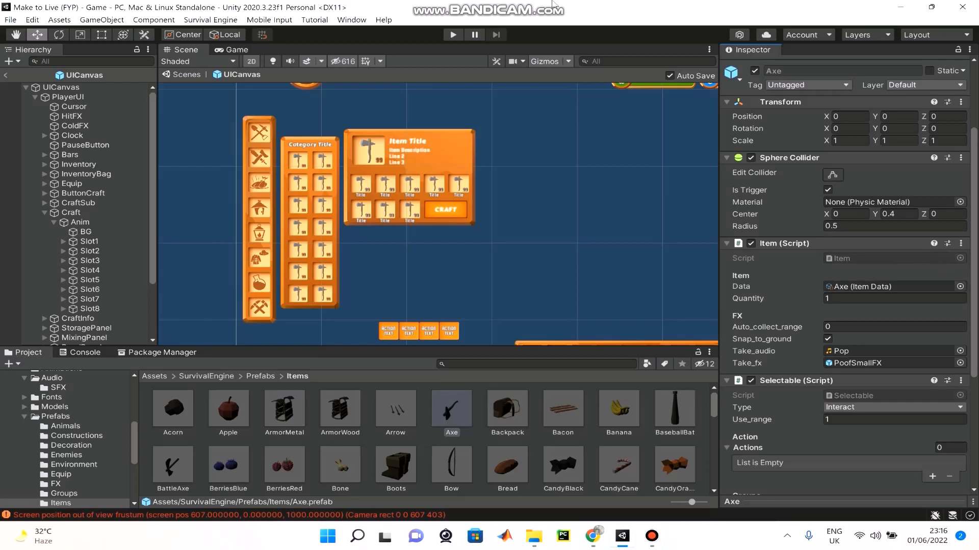
Step: Open the Axe item data from SurvivalEngine's Resources/Items folder and expand its Groups list
mouse_move(549, 4)
click(256, 376)
click(203, 376)
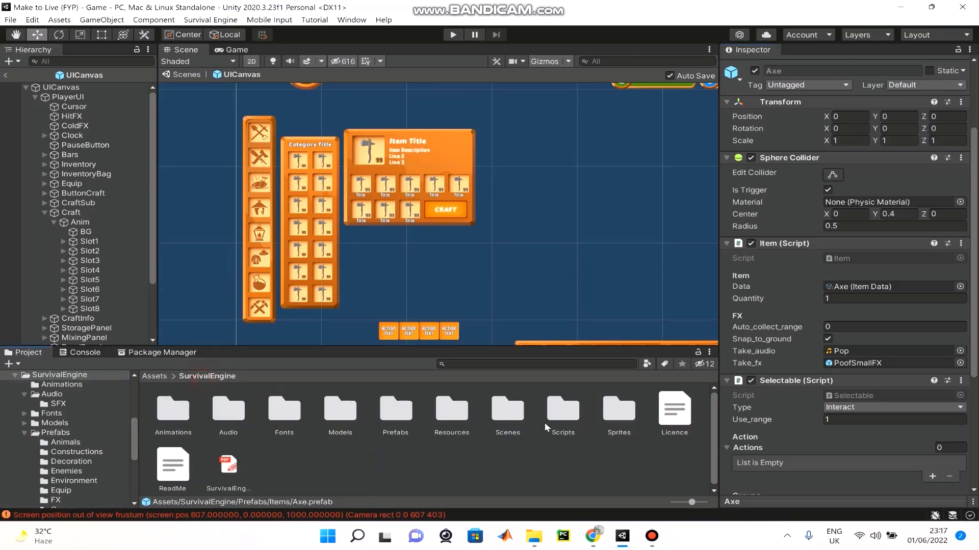
double_click(446, 415)
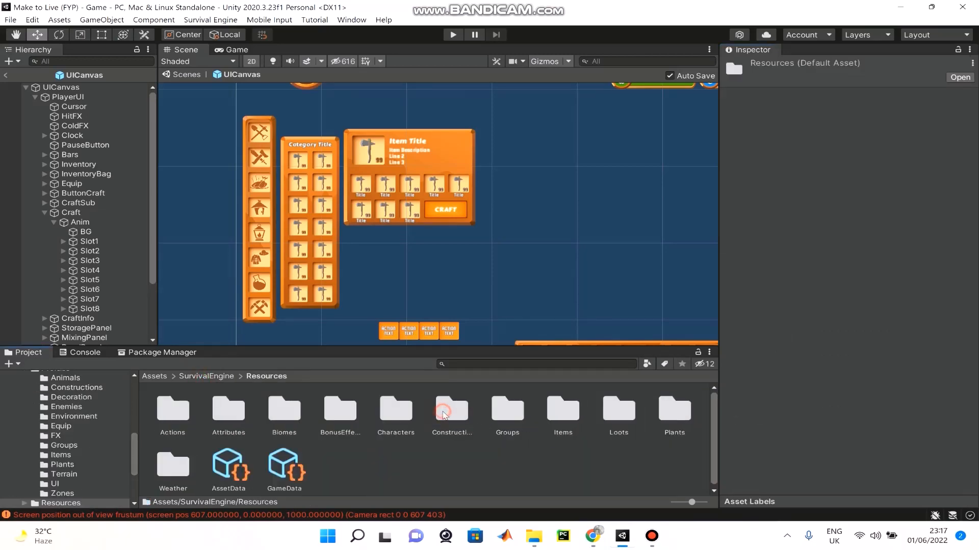
double_click(563, 413)
click(468, 418)
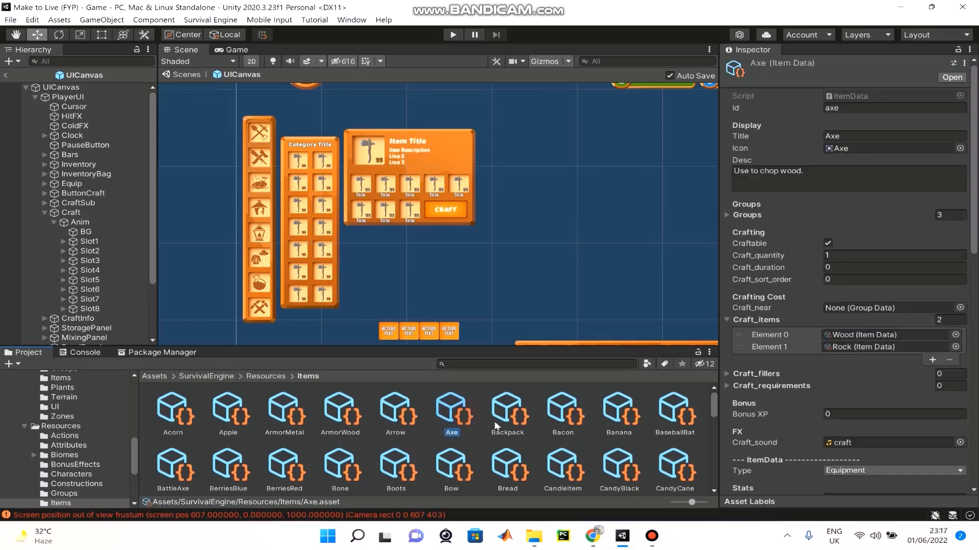
click(728, 215)
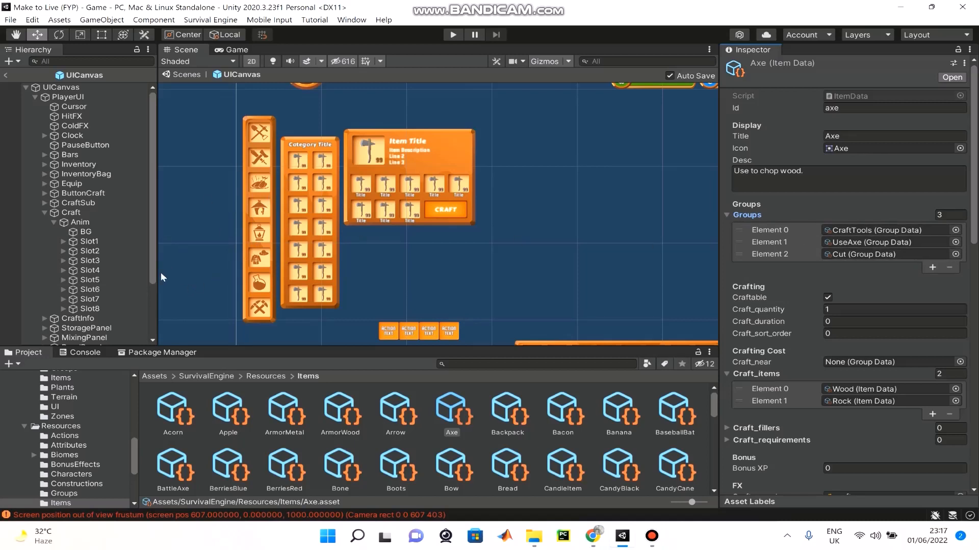
Step: Compare the group data assigned in the Category Slot scripts of Slot1 and Slot2 under the Craft panel
click(122, 242)
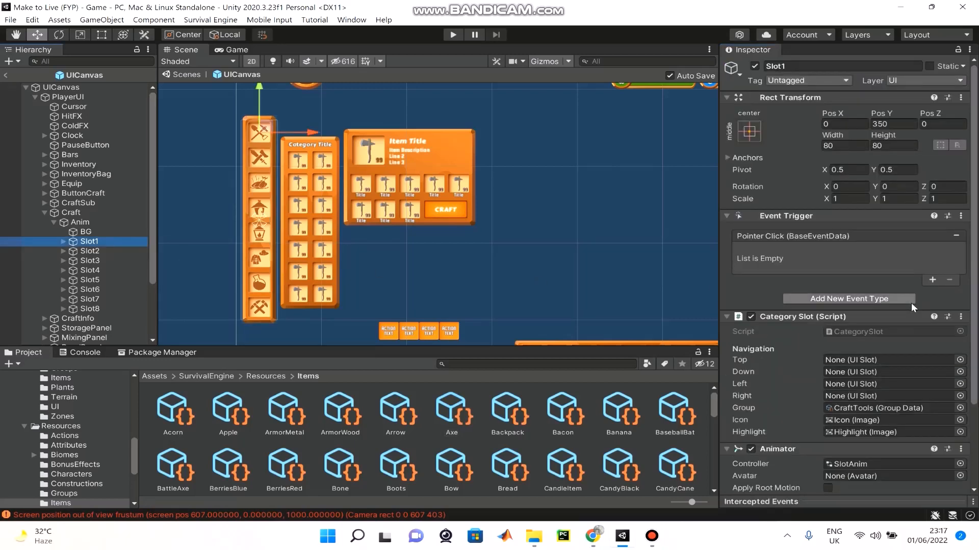
scroll(861, 305, down, 4)
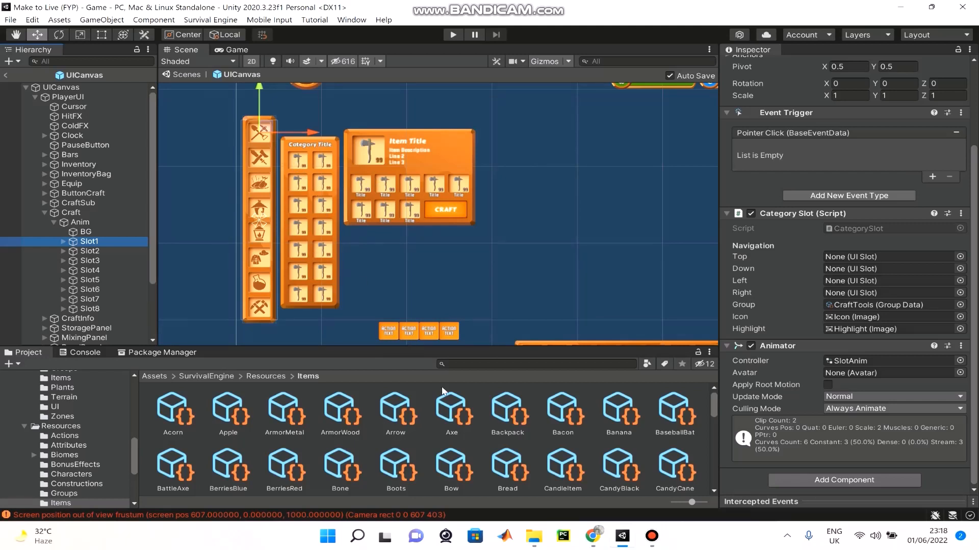
click(95, 251)
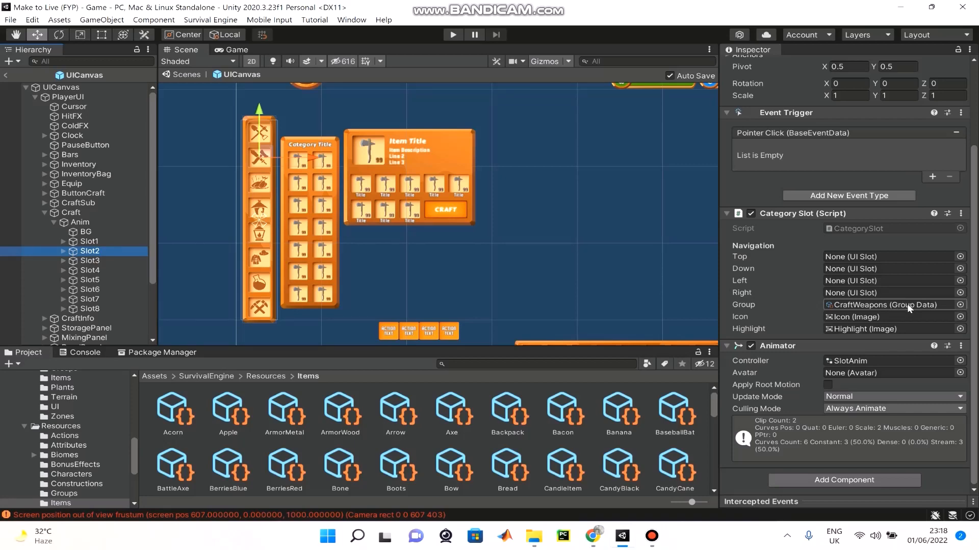
scroll(519, 316, down, 2)
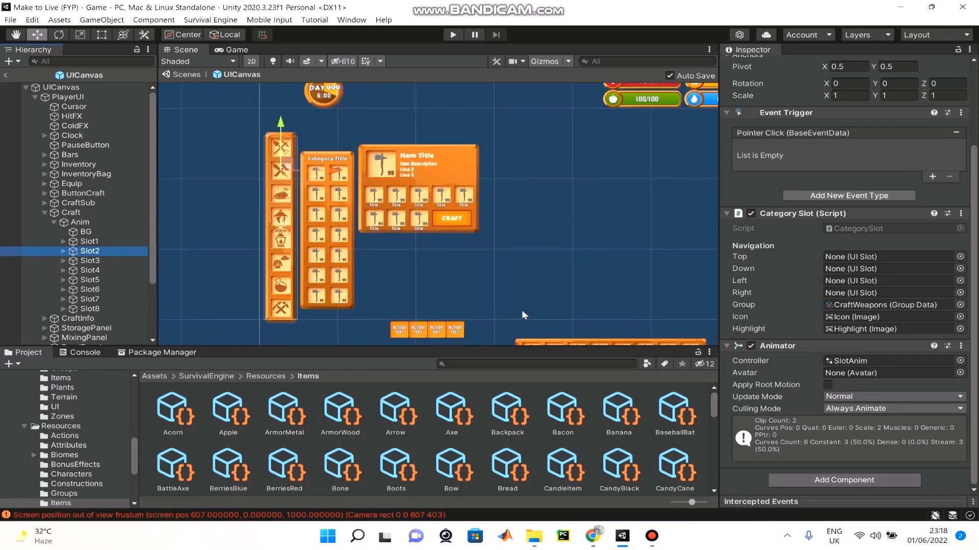
scroll(522, 315, down, 1)
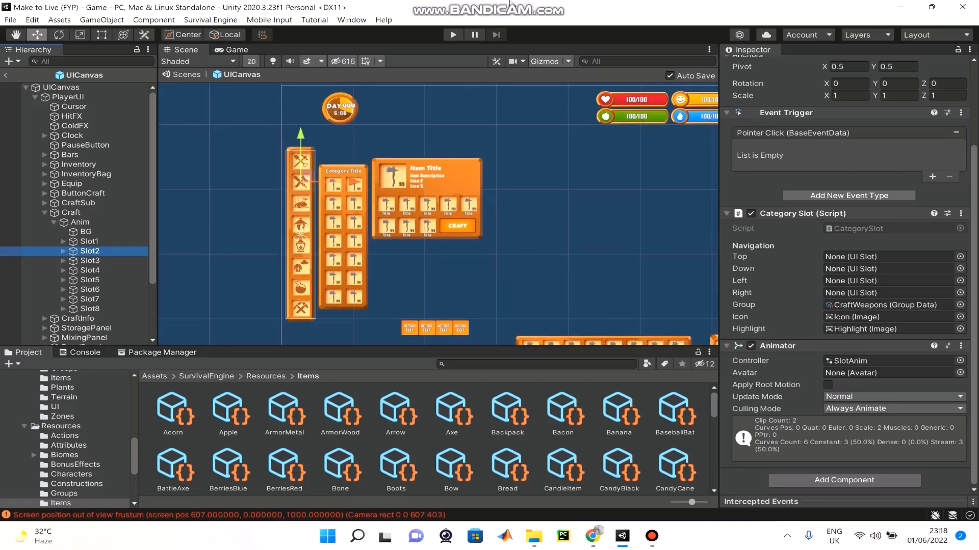
Step: Run the game in Play mode
mouse_move(511, 5)
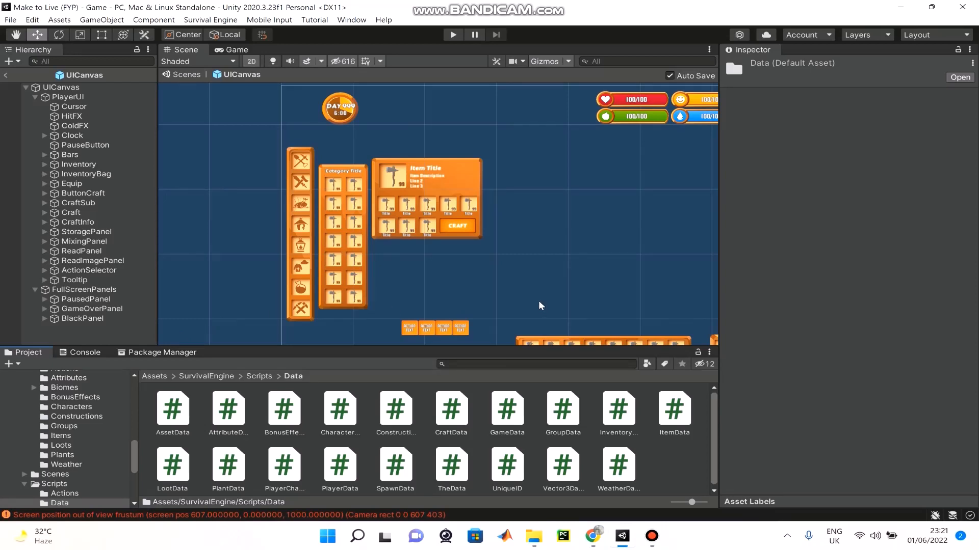
click(451, 34)
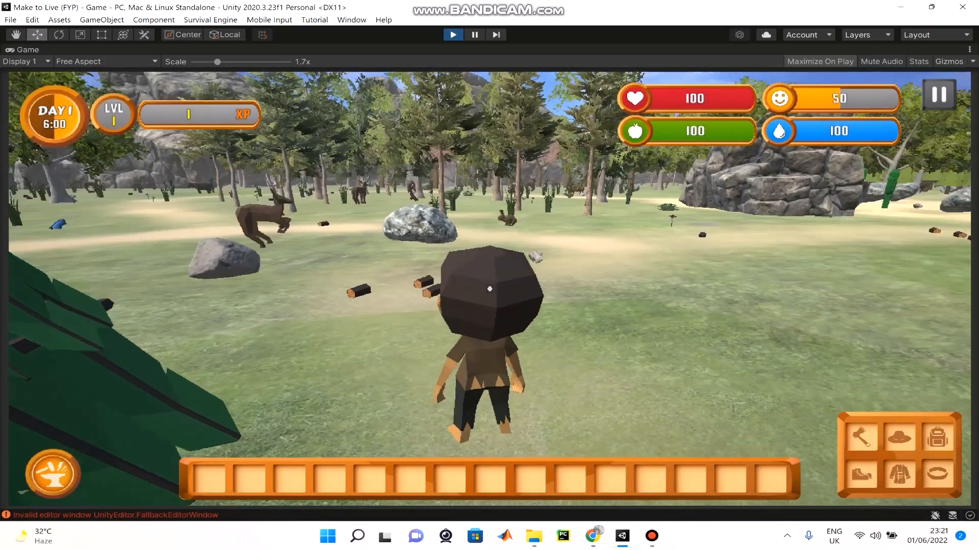
Step: Collect the nearby log, stone and brown nut from the ground into the character's inventory
right_click(489, 289)
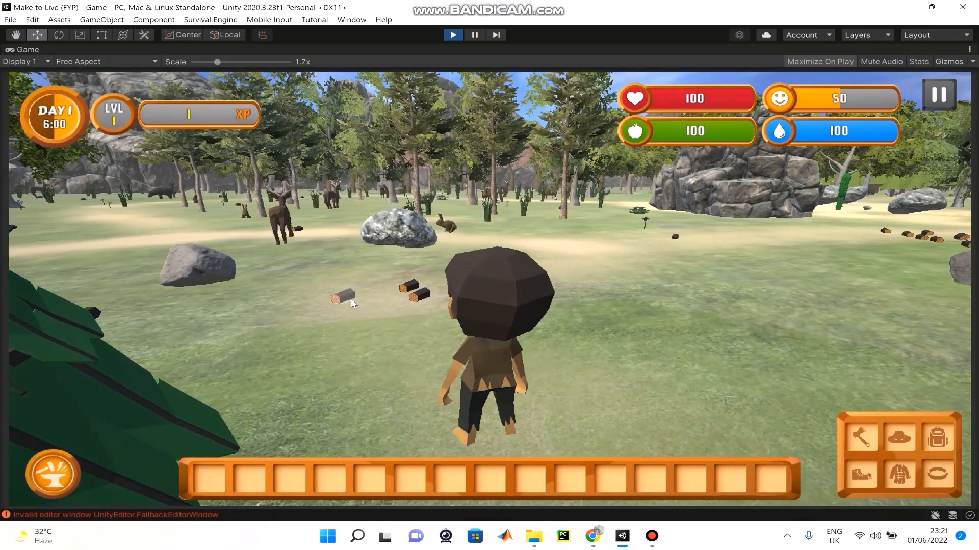
click(350, 300)
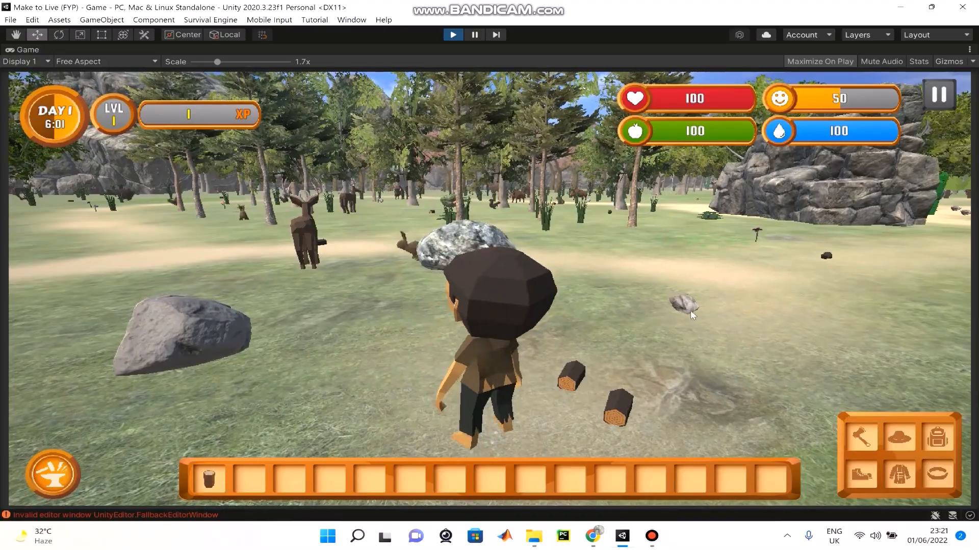
click(691, 310)
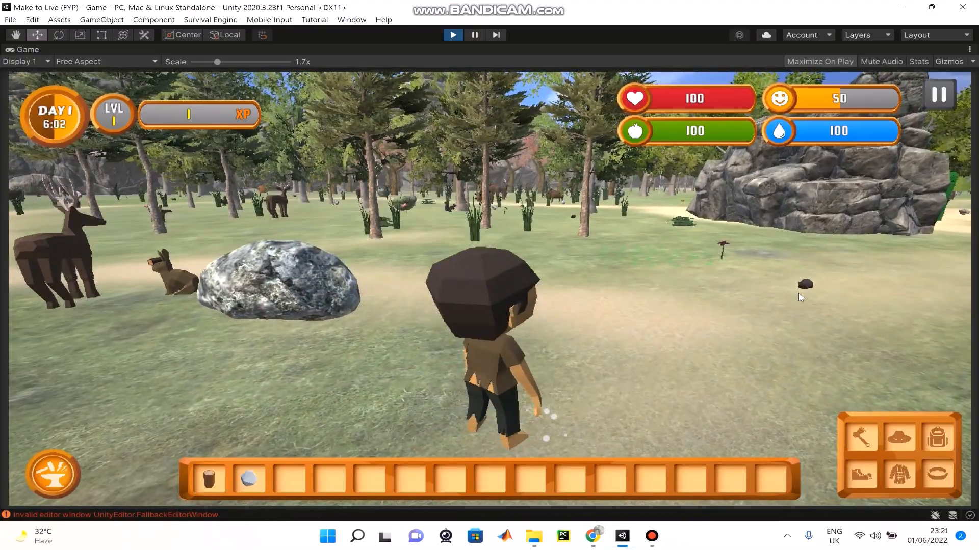
click(803, 289)
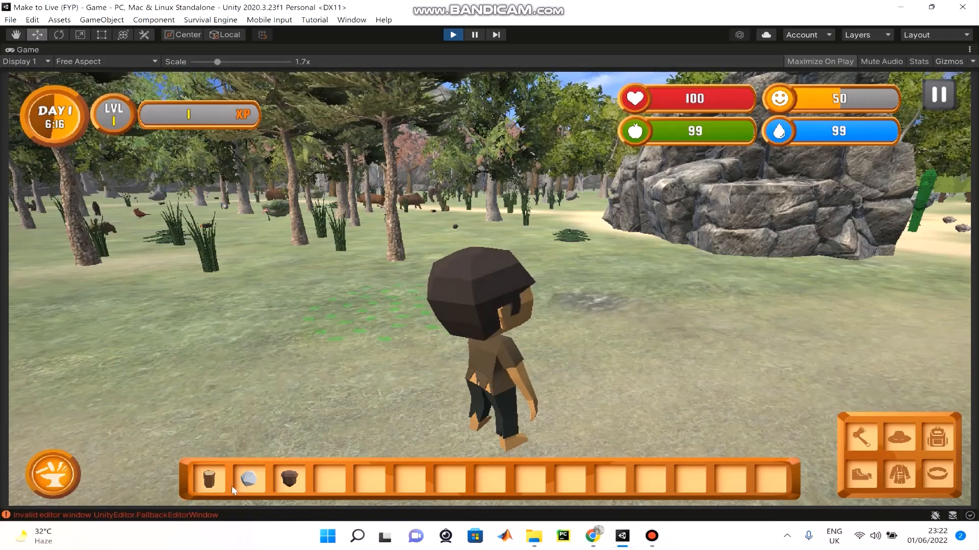
Step: Pause and save the game, and reload it through the main menu's Load Game option
click(938, 91)
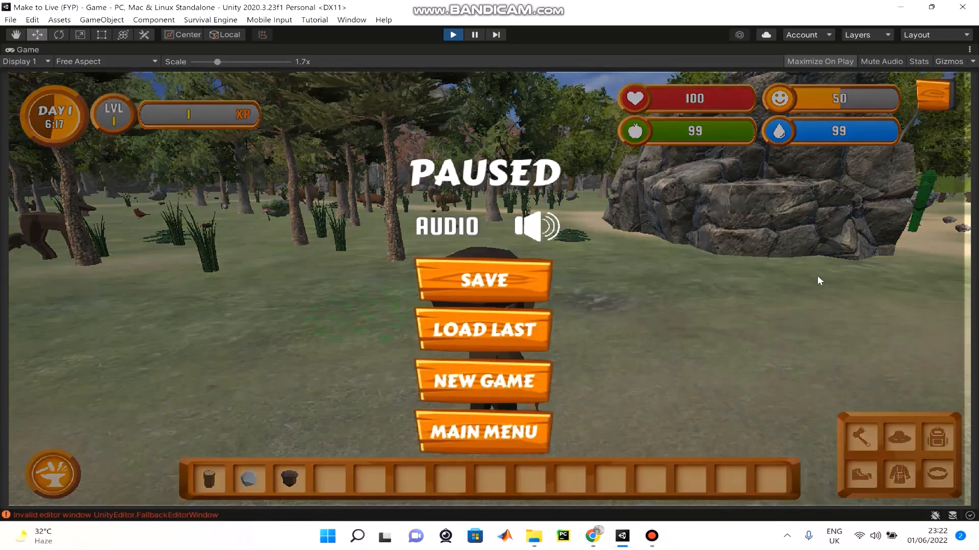
click(492, 289)
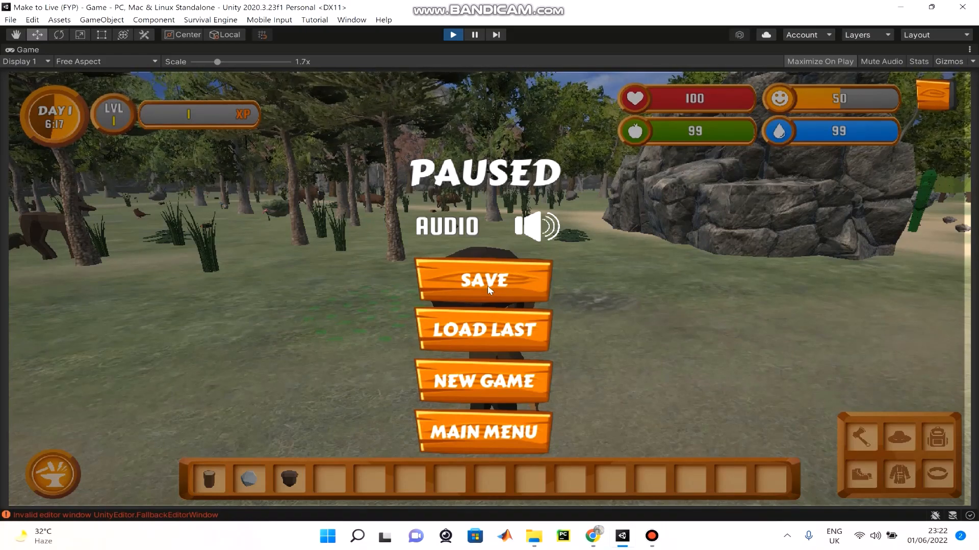
click(509, 442)
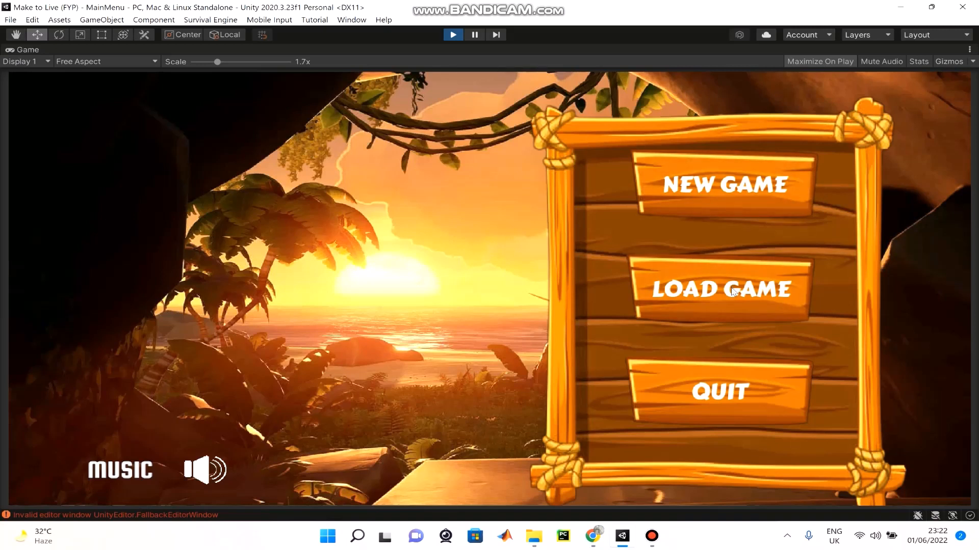
click(737, 307)
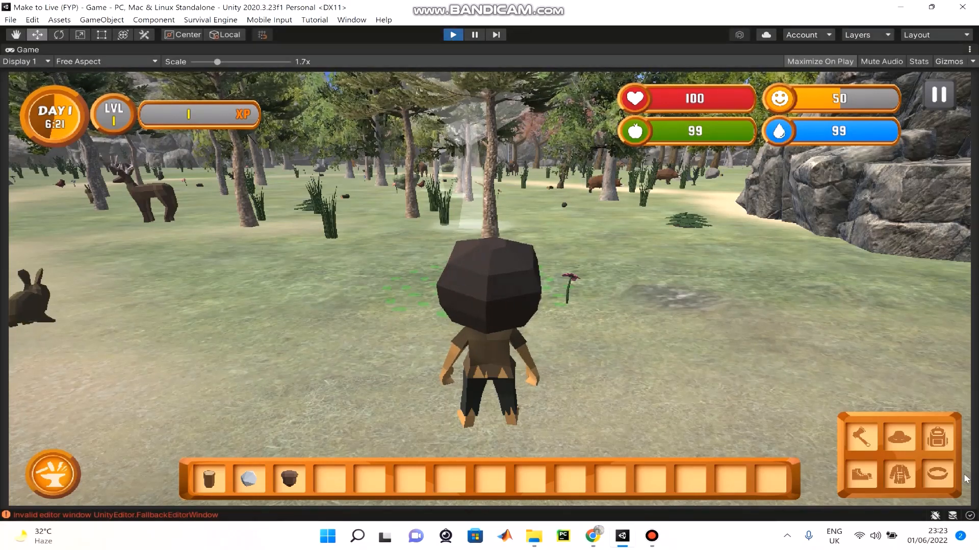
Step: Stop Play mode and read the PlayerData script from SurvivalEngine's Scripts/Data folder down to its PlayerData class
key(ctrl+p)
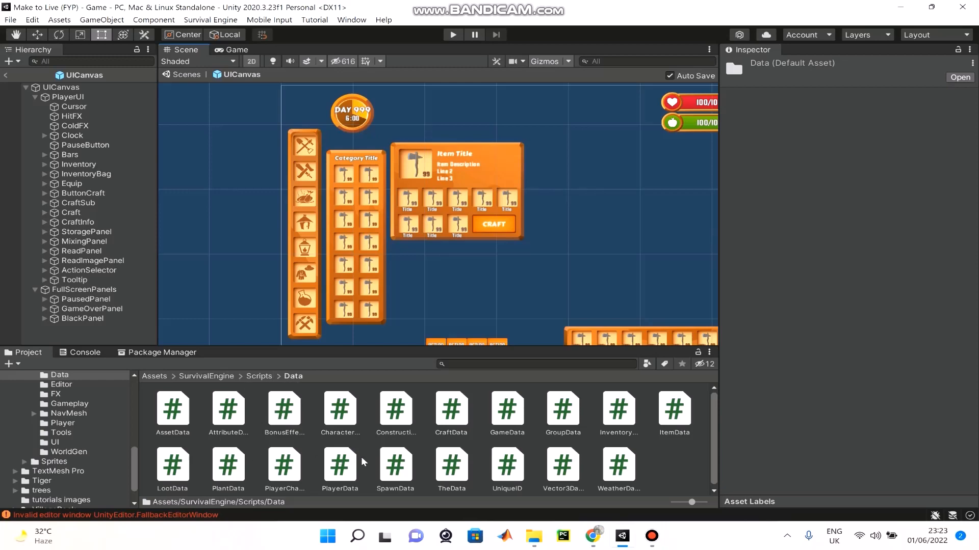
double_click(334, 479)
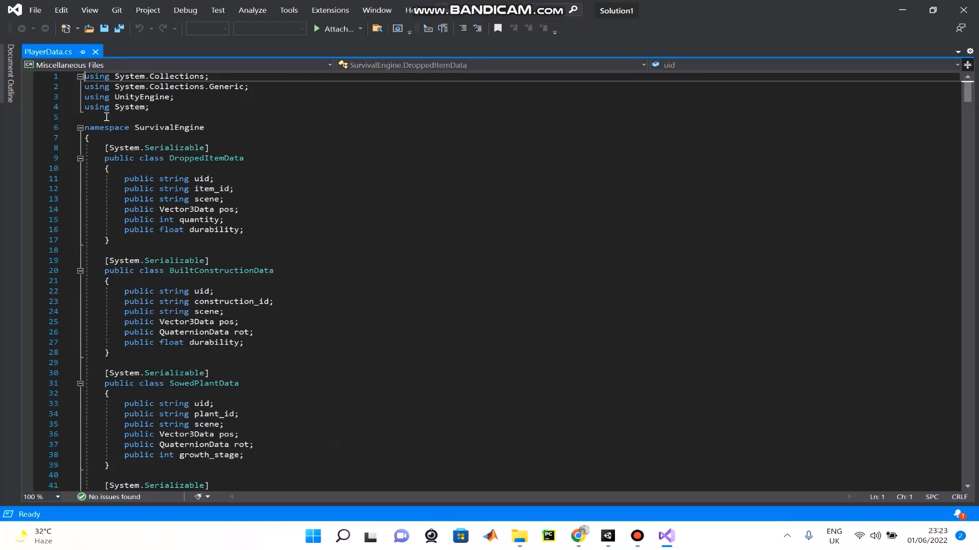
scroll(308, 325, down, 1)
scroll(308, 325, down, 18)
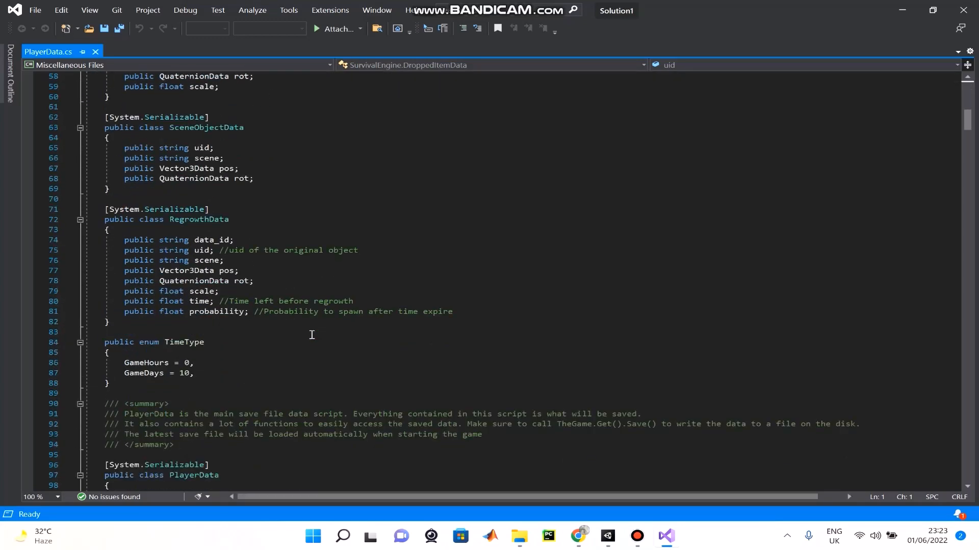
scroll(312, 335, up, 20)
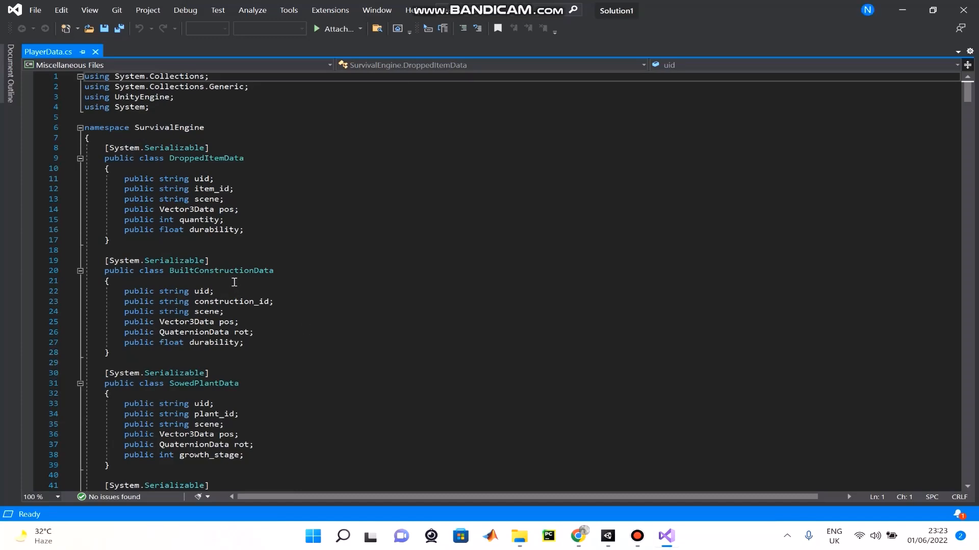
scroll(224, 265, down, 20)
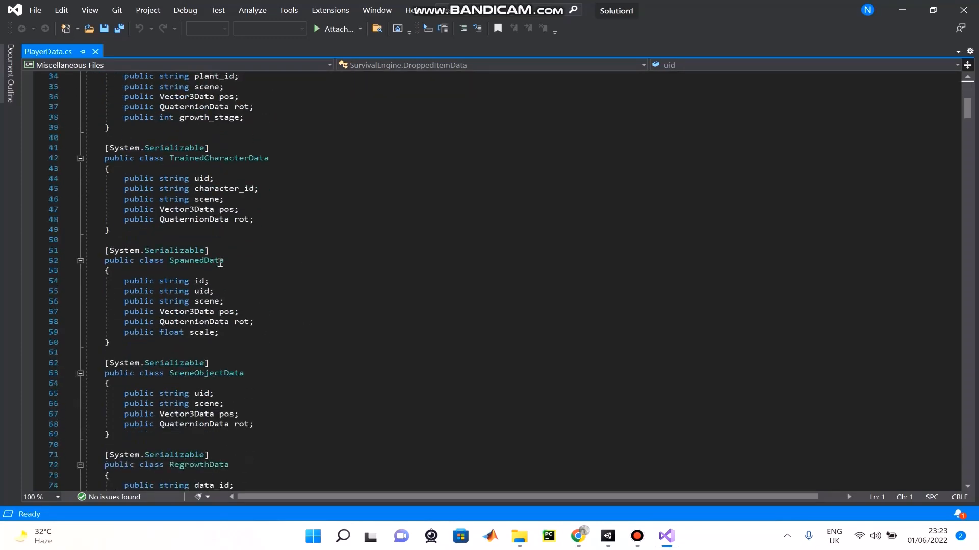
scroll(221, 262, down, 5)
scroll(221, 262, down, 2)
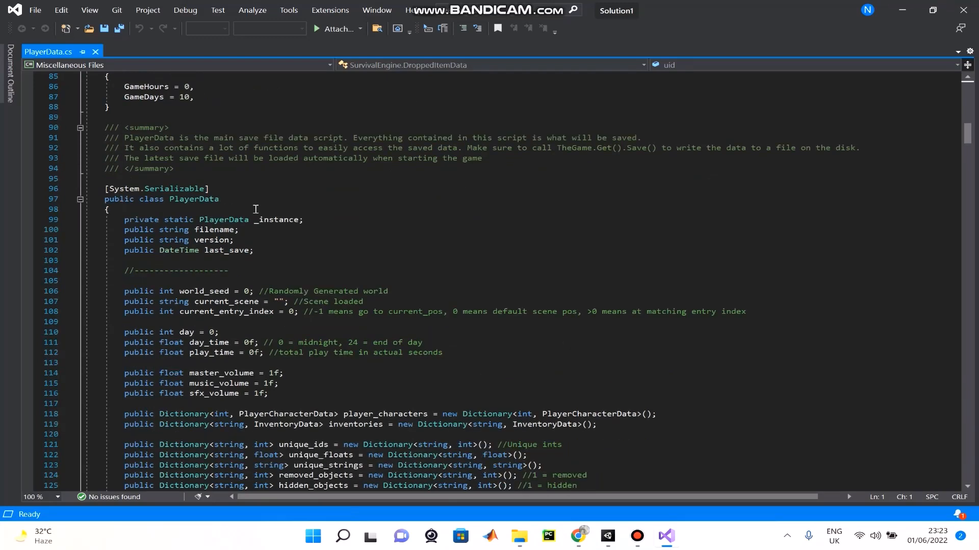
scroll(265, 213, down, 2)
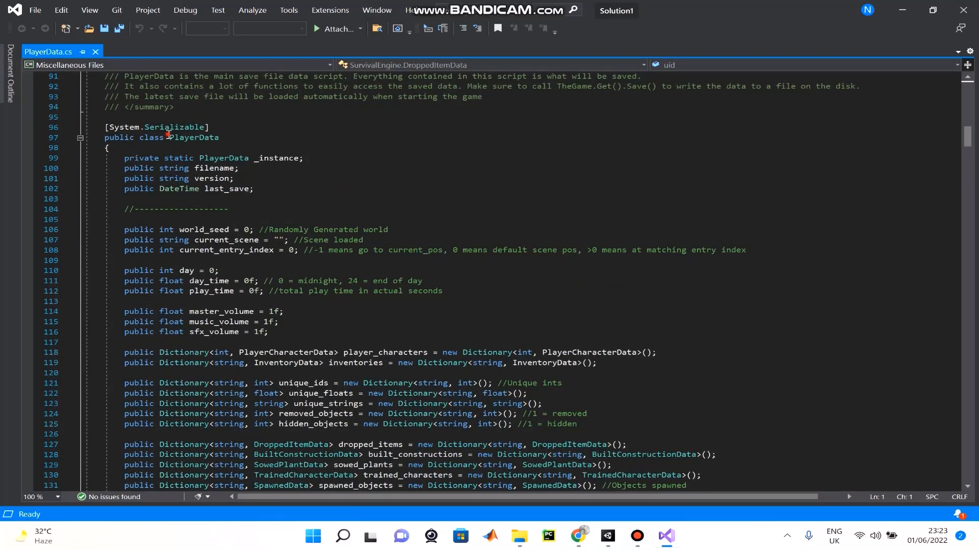
Step: Highlight the PlayerData class name and its day, day_time and play_time variables in turn
drag(169, 137, 229, 137)
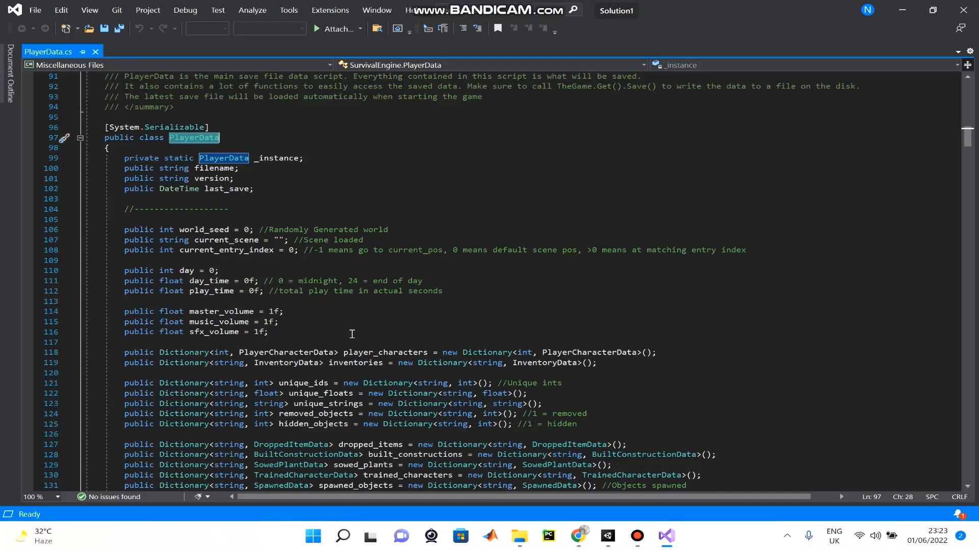
click(181, 271)
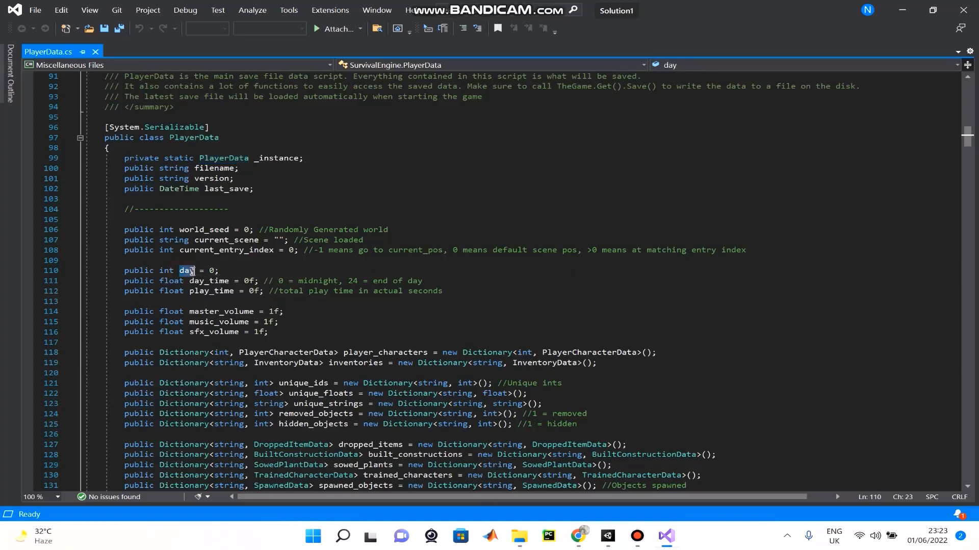
double_click(209, 281)
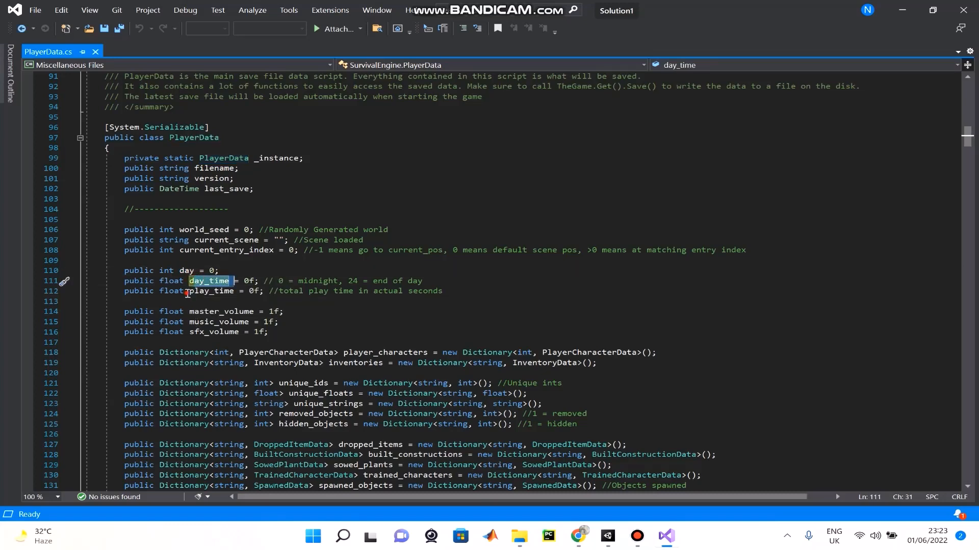
drag(190, 292, 244, 291)
Step: Enter "PlayerData.Get()." on a new line after sfx_volume in the PlayerData constructor and browse its suggested members
scroll(308, 328, down, 9)
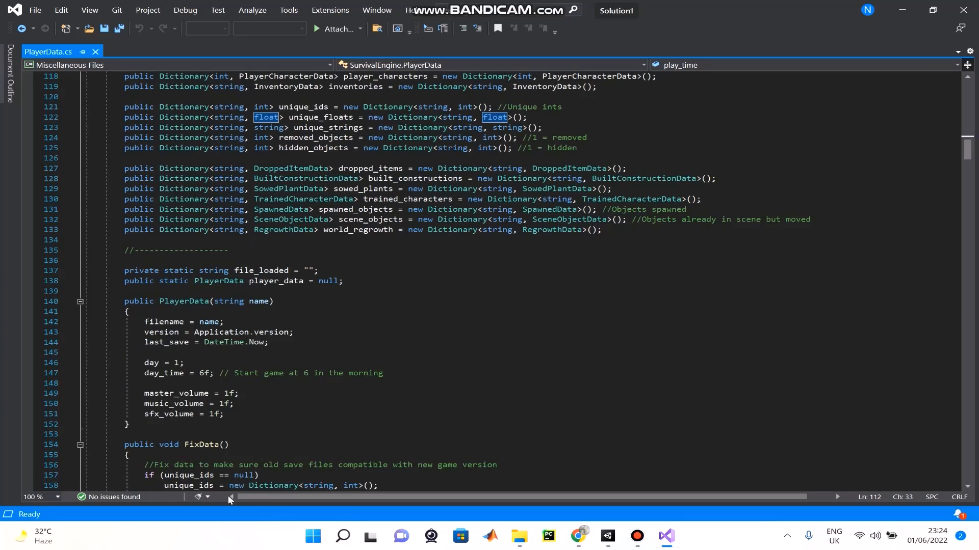
click(251, 415)
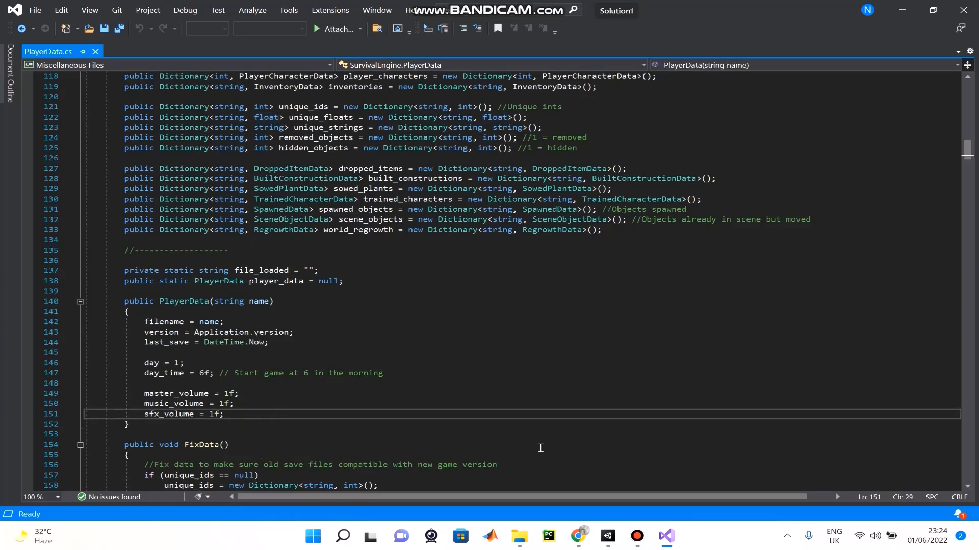
key(Return)
text(Player)
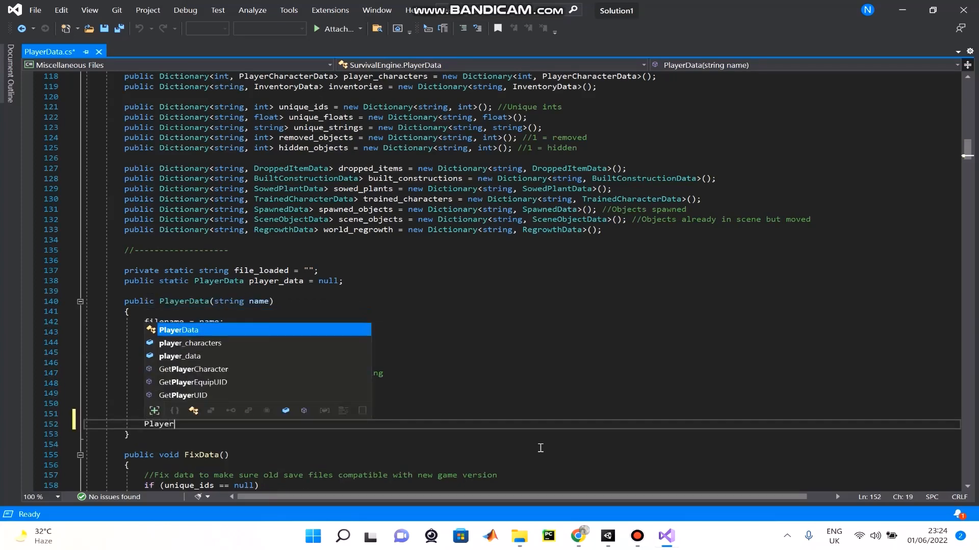
key(Tab)
text(.g)
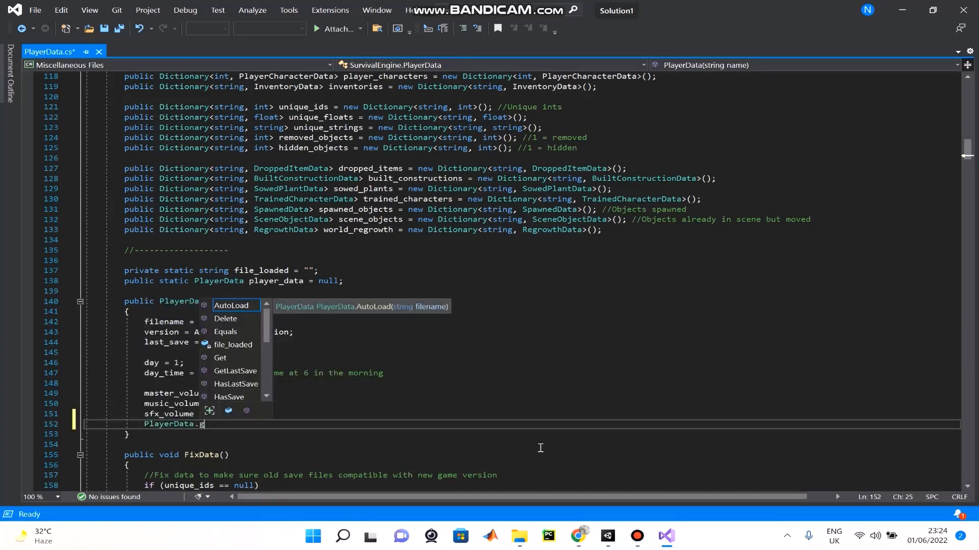
key(Tab)
text(())
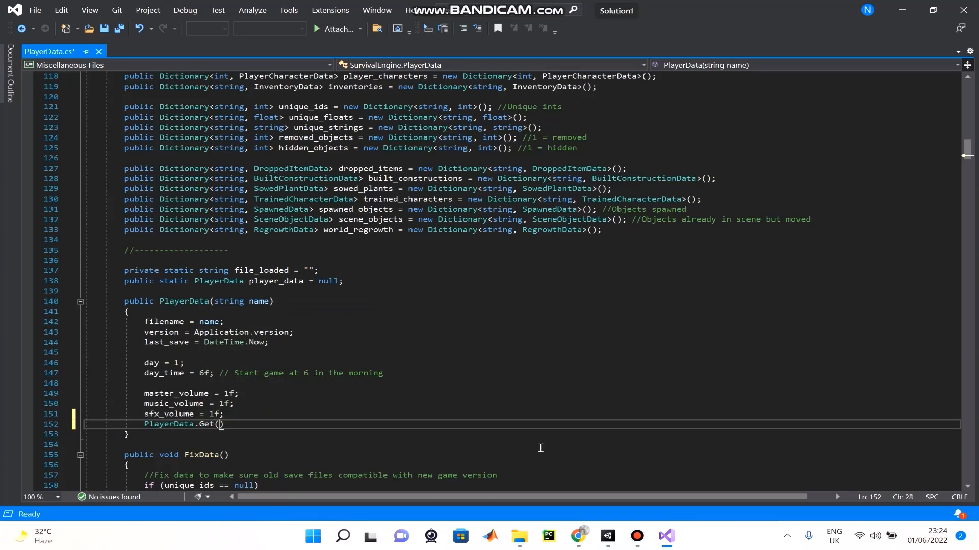
text(.)
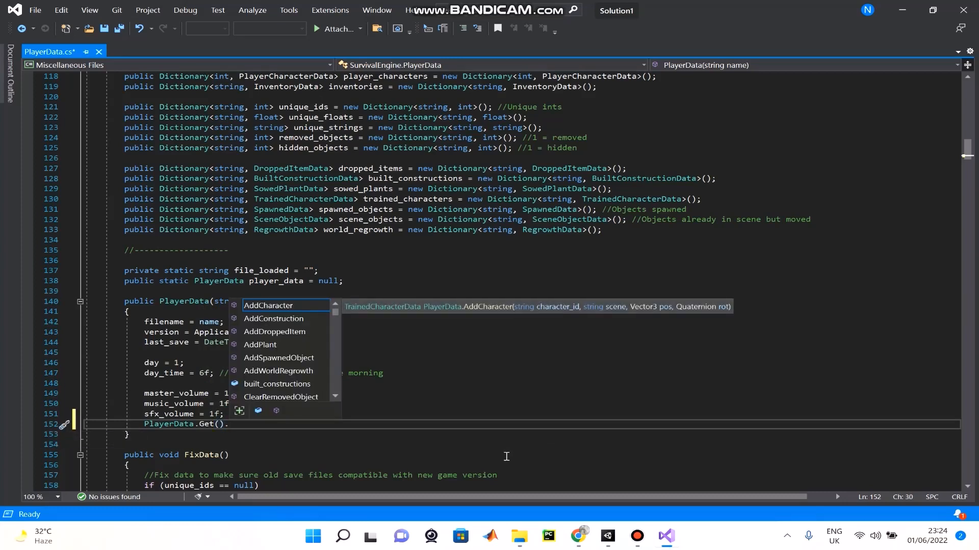
scroll(296, 361, down, 10)
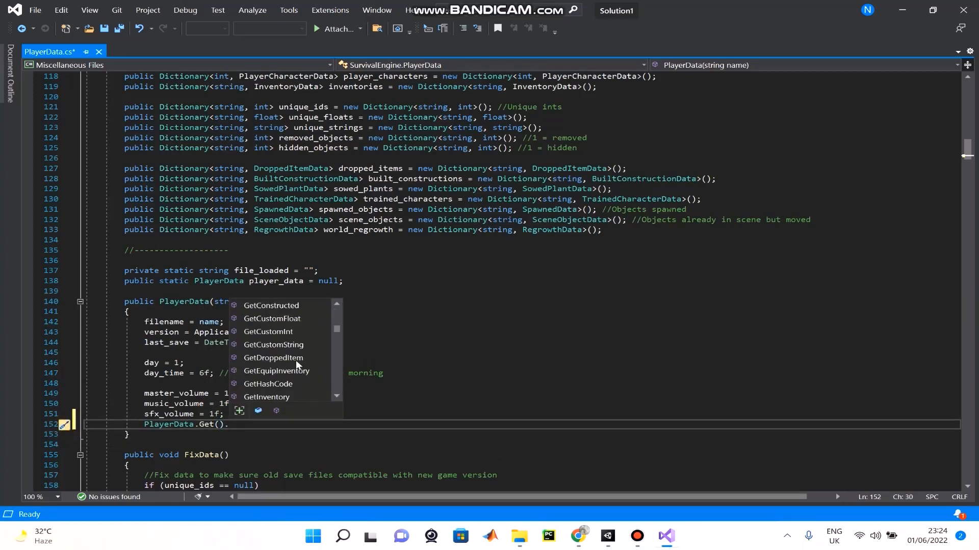
scroll(298, 361, down, 4)
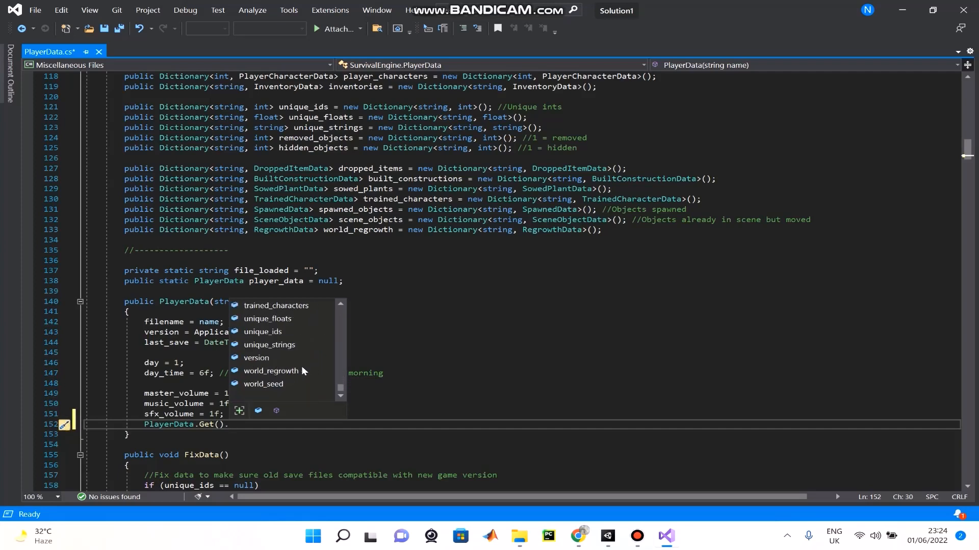
scroll(301, 366, up, 2)
scroll(301, 365, up, 10)
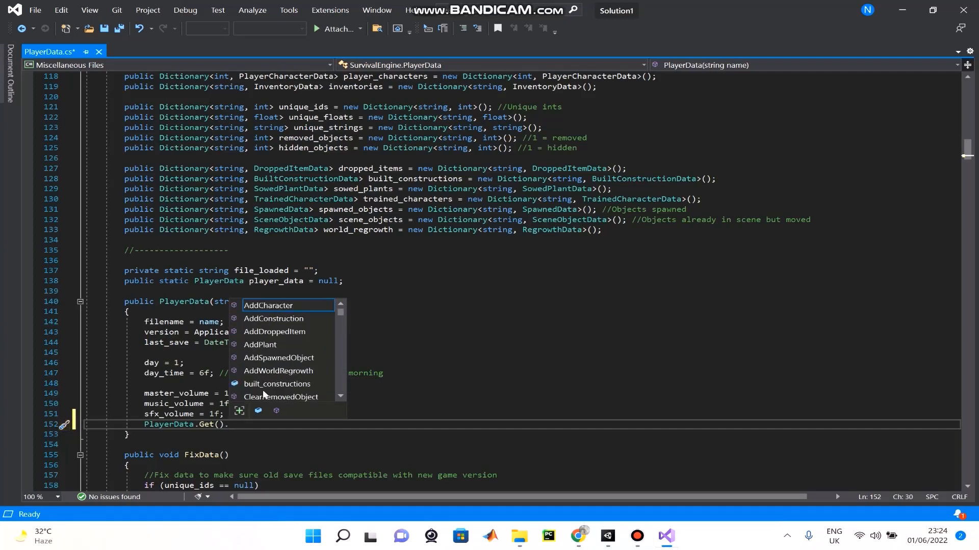
Step: Dismiss the suggestions and delete the "PlayerData.Get()." text from the constructor
key(Escape)
drag(236, 424, 144, 425)
key(BackSpace)
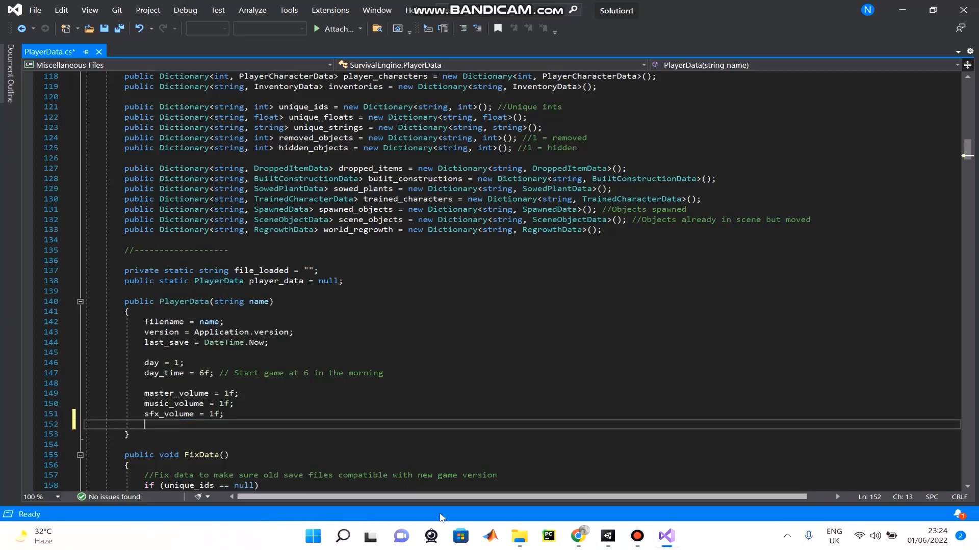
Step: Review the PlayerData class fields and constructor again, and switch back to the Unity editor
scroll(422, 388, up, 10)
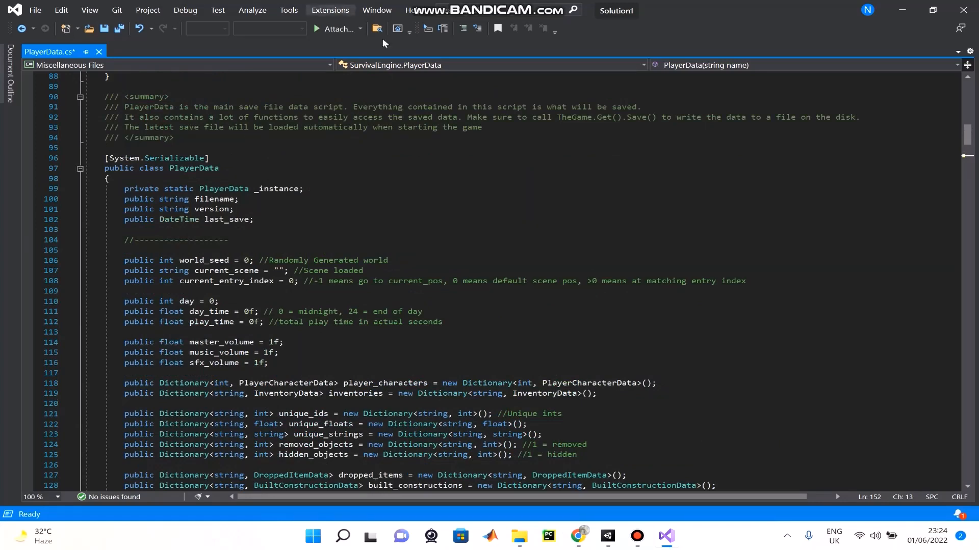
scroll(347, 336, down, 2)
scroll(347, 337, down, 9)
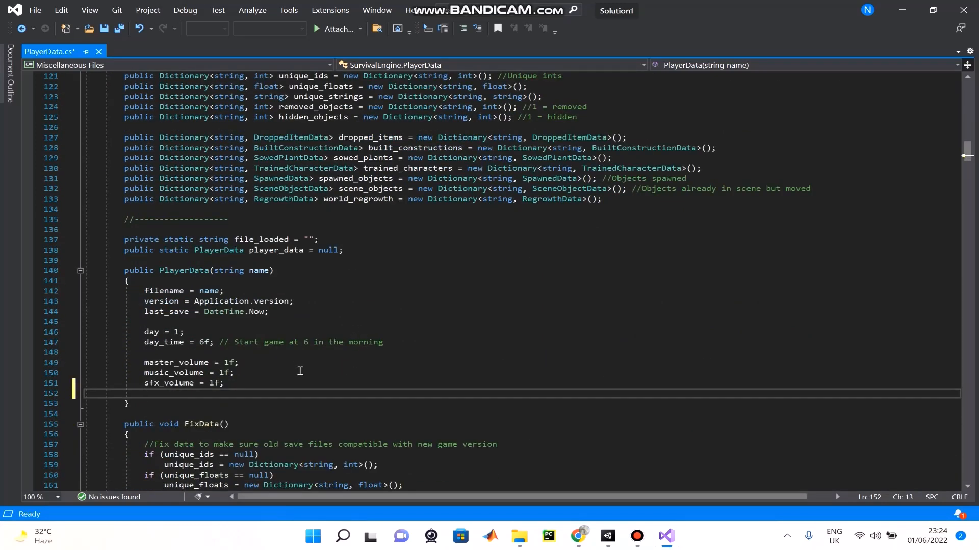
mouse_move(645, 545)
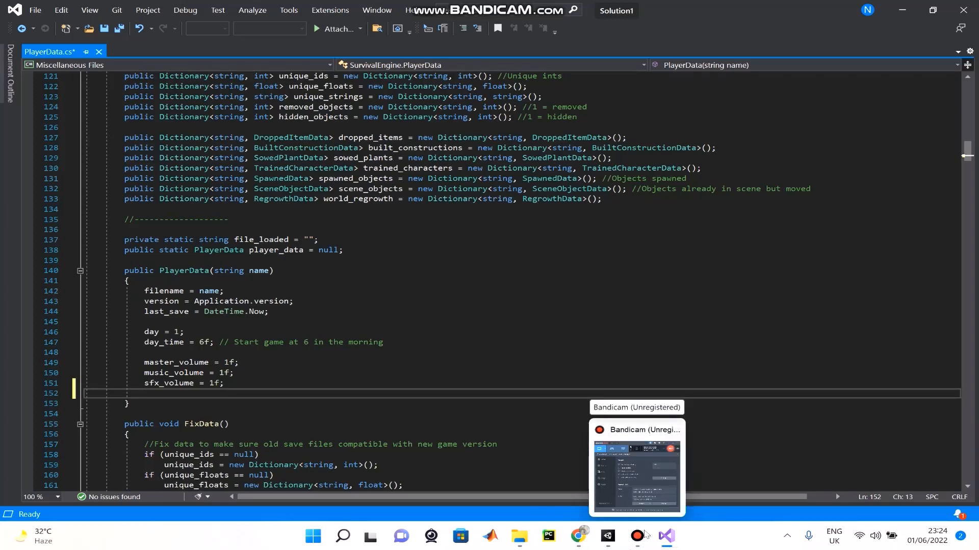
mouse_move(563, 4)
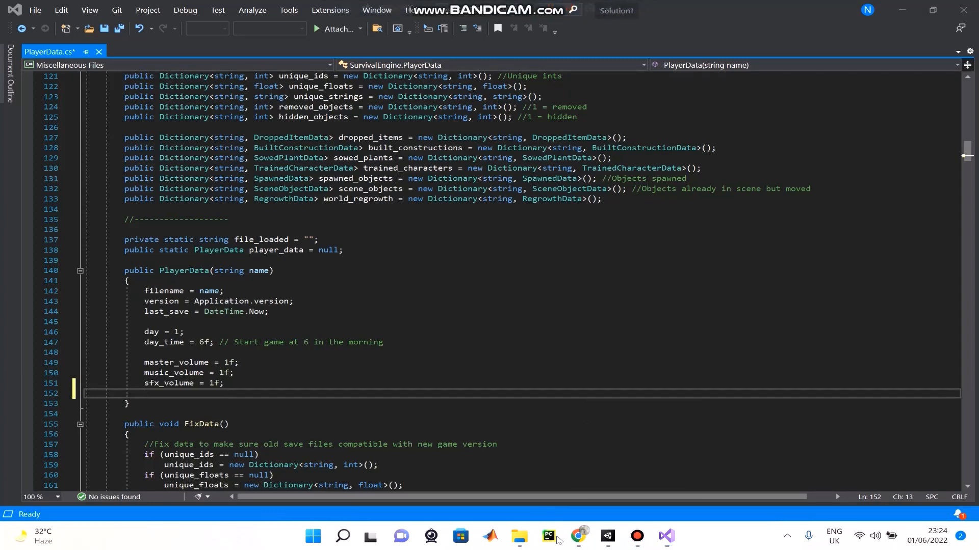
click(606, 540)
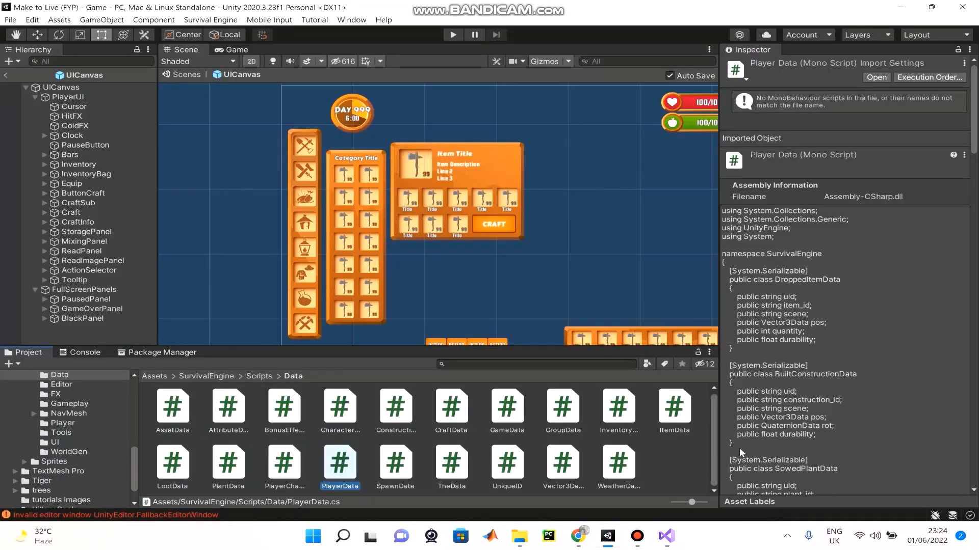
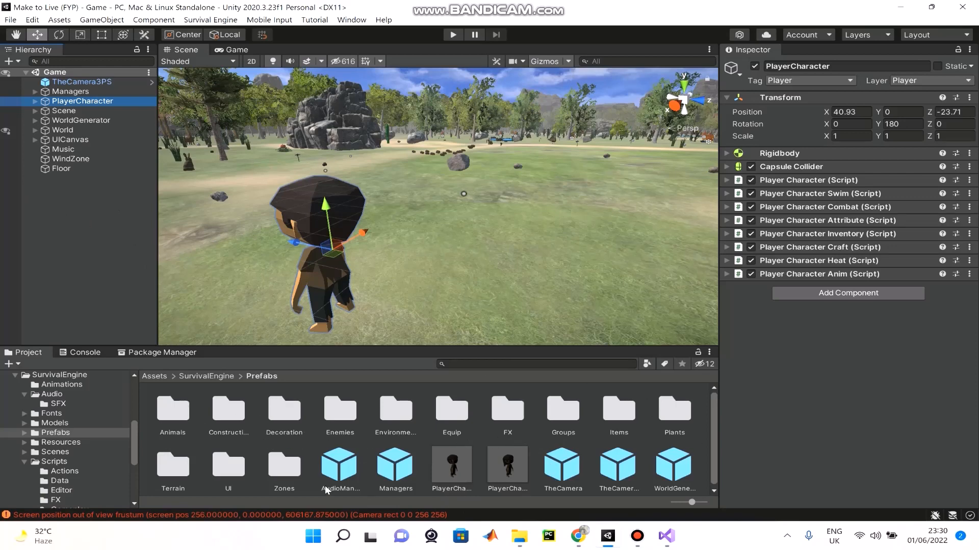
Step: Open the Environment folder inside SurvivalEngine's Prefabs folder
click(396, 412)
double_click(396, 412)
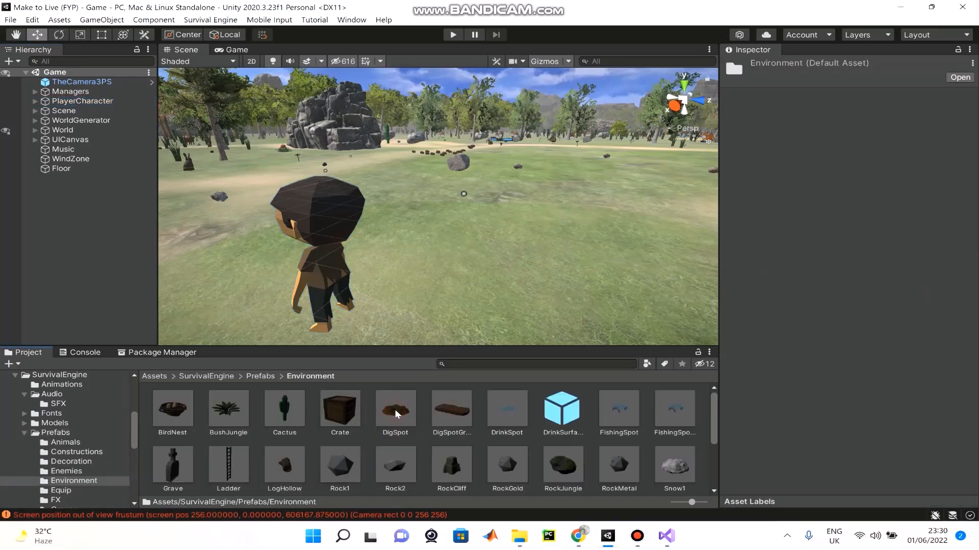
Step: Look through the Equip and Decoration prefab folders and return to the Prefabs folder
click(260, 376)
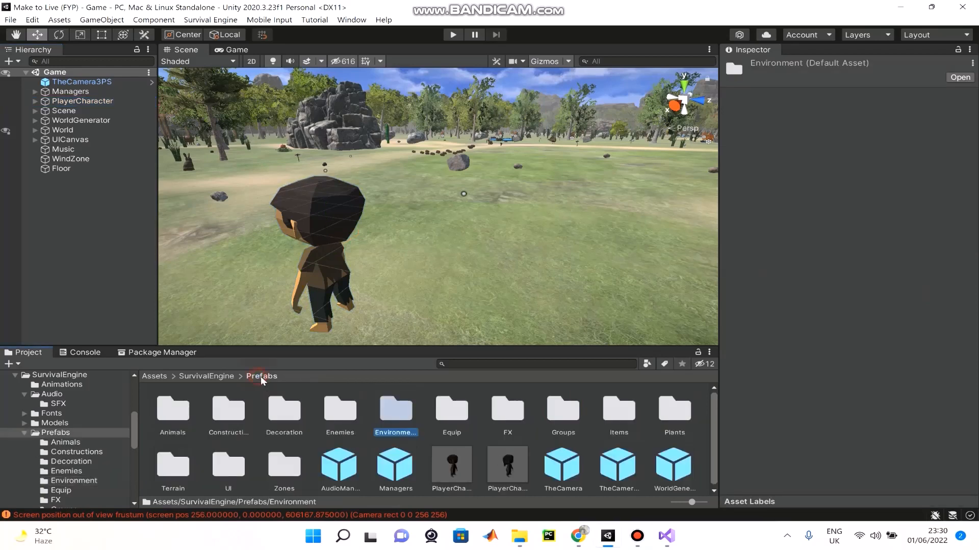
double_click(451, 412)
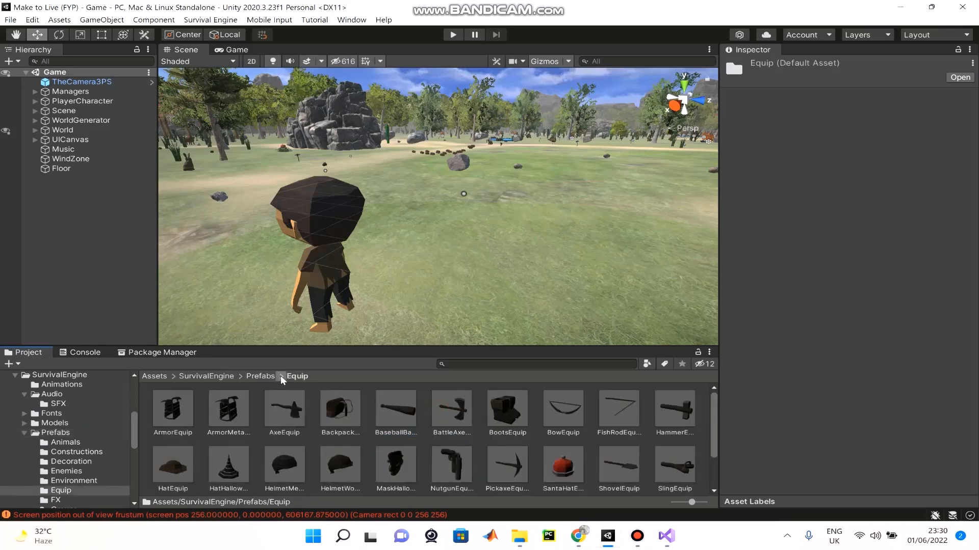
click(260, 376)
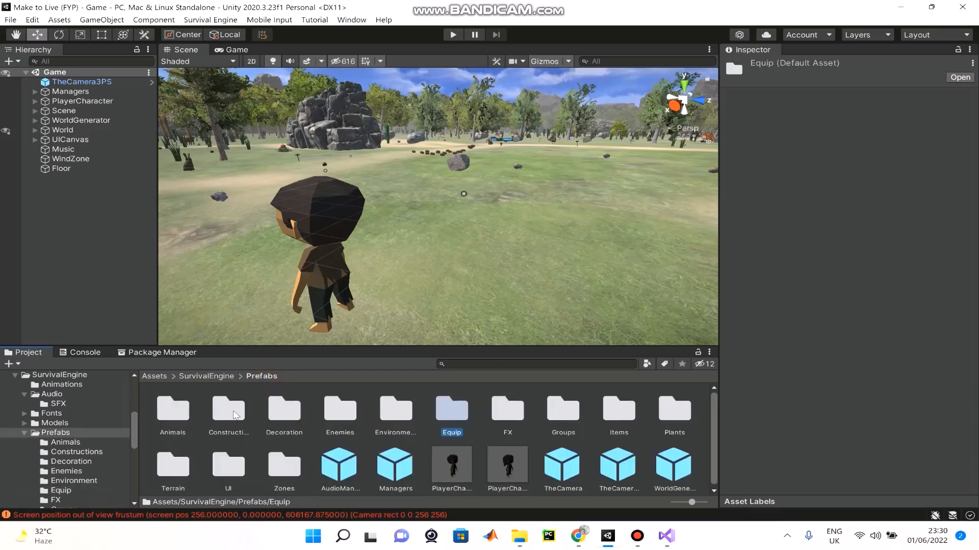
double_click(300, 414)
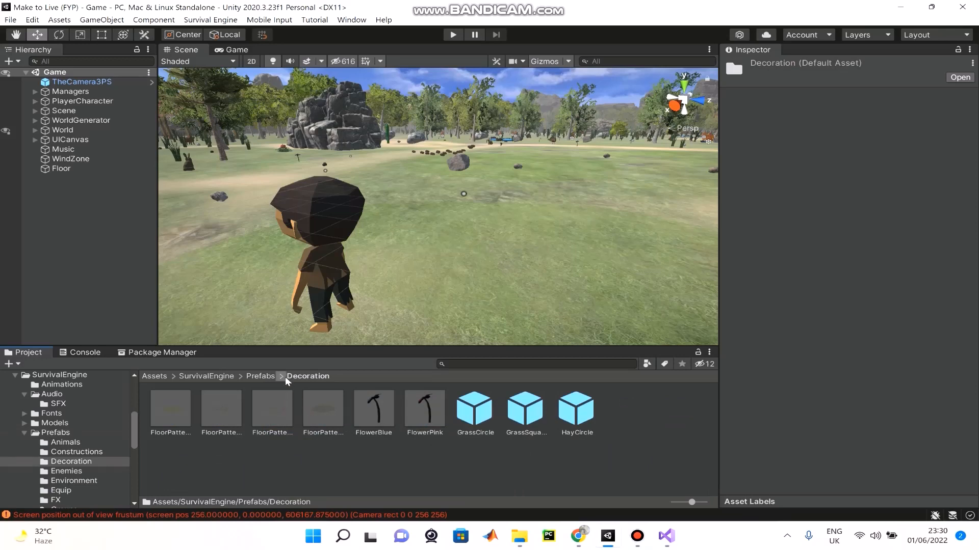
click(270, 377)
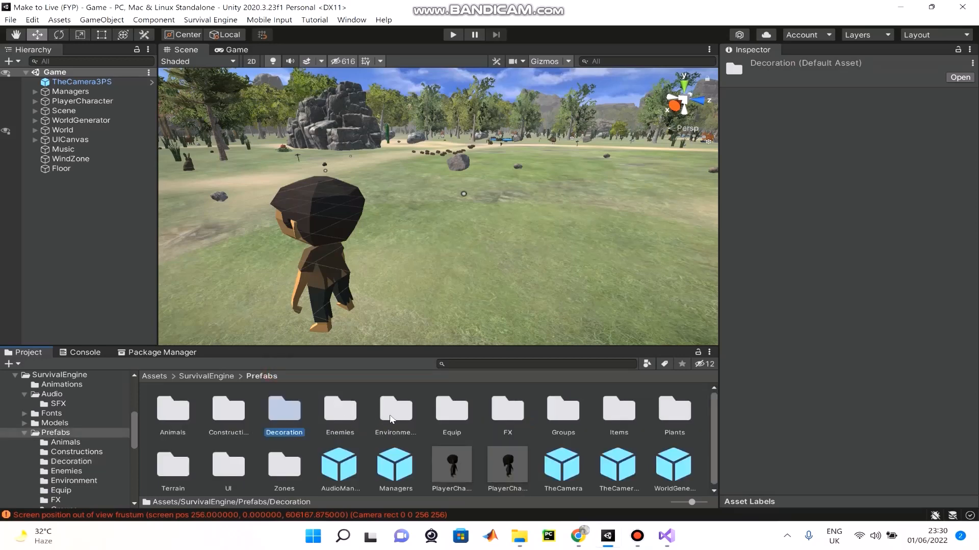
double_click(443, 412)
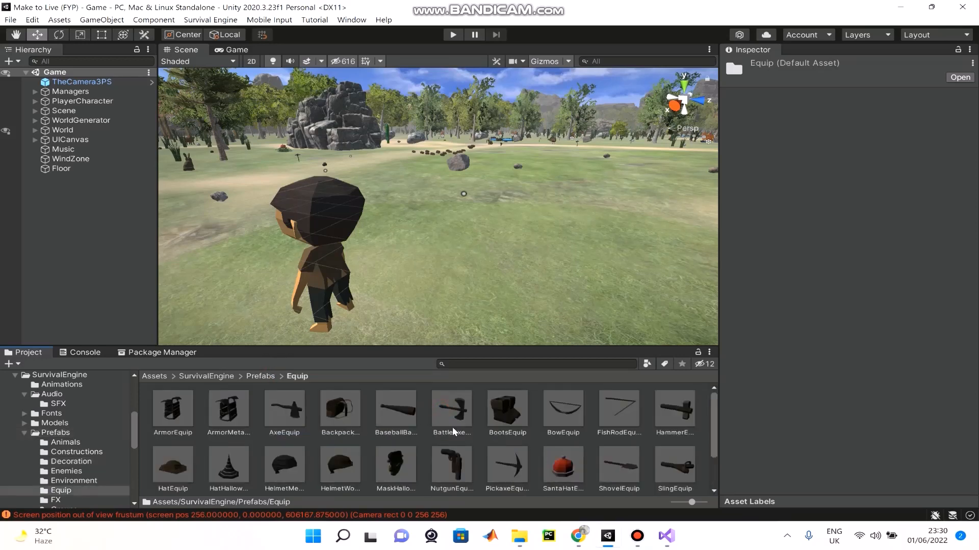
click(261, 377)
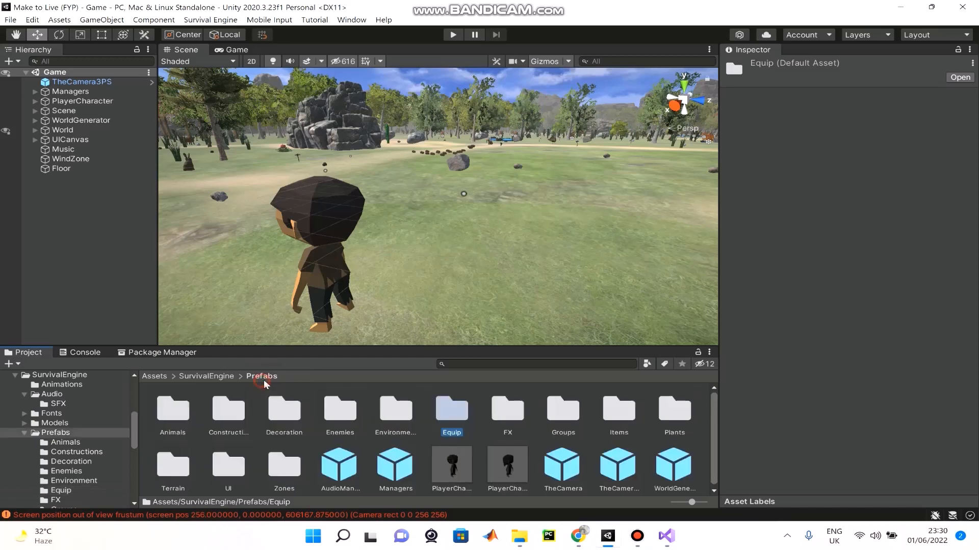
Step: Open the Items prefab folder and look through all of its item prefabs
double_click(605, 413)
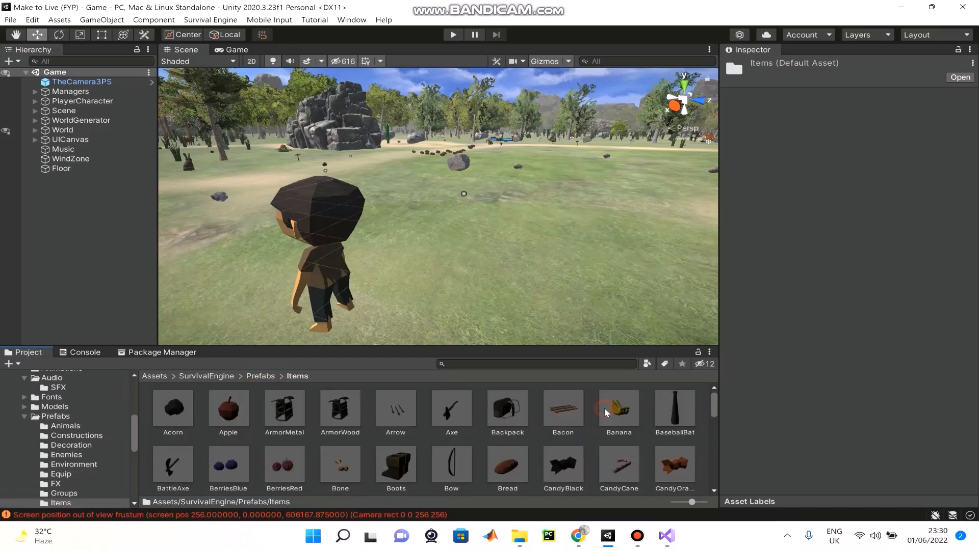
scroll(387, 451, down, 3)
scroll(398, 448, down, 10)
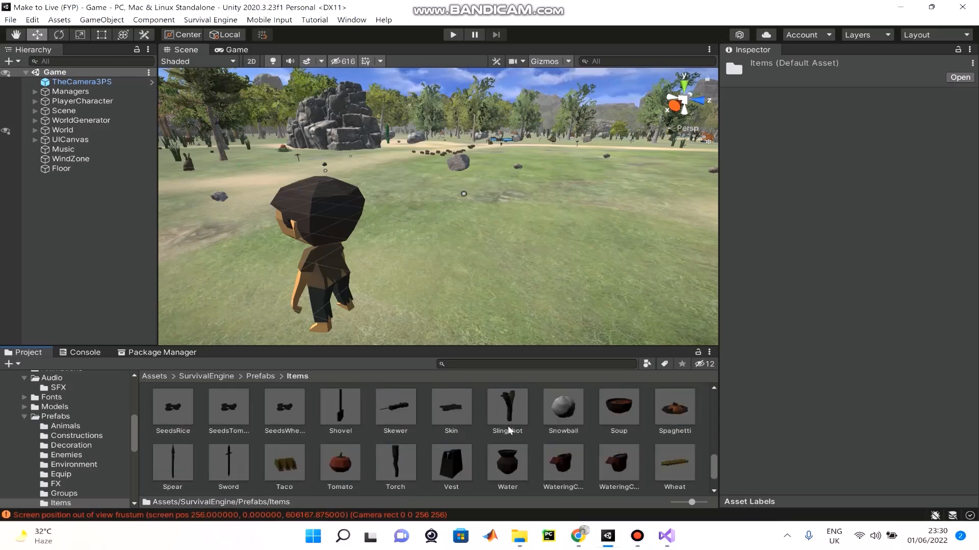
scroll(567, 411, up, 15)
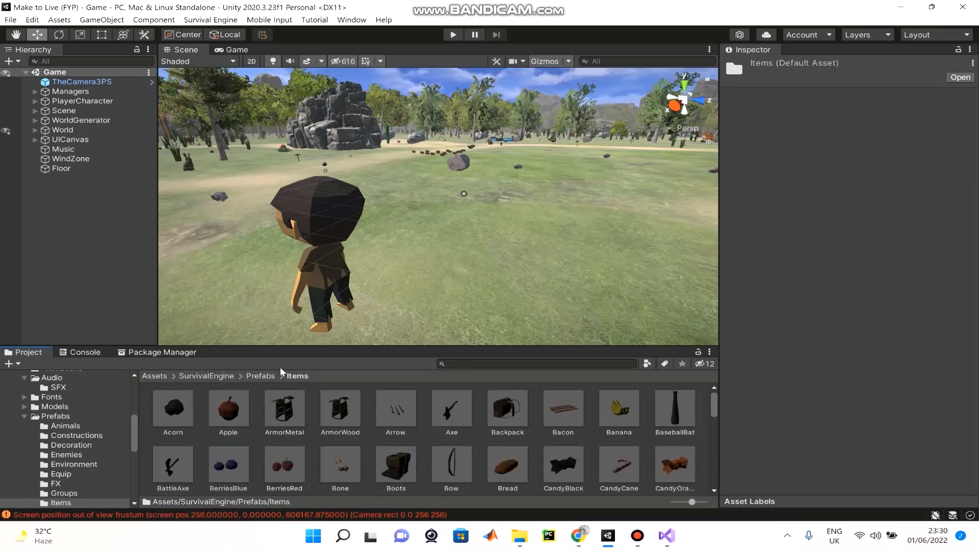
Step: Place the Rock1 prefab from the Environment folder on the grass beside the player character, at about X 38.5, Y 1.2, Z -23.7
click(260, 376)
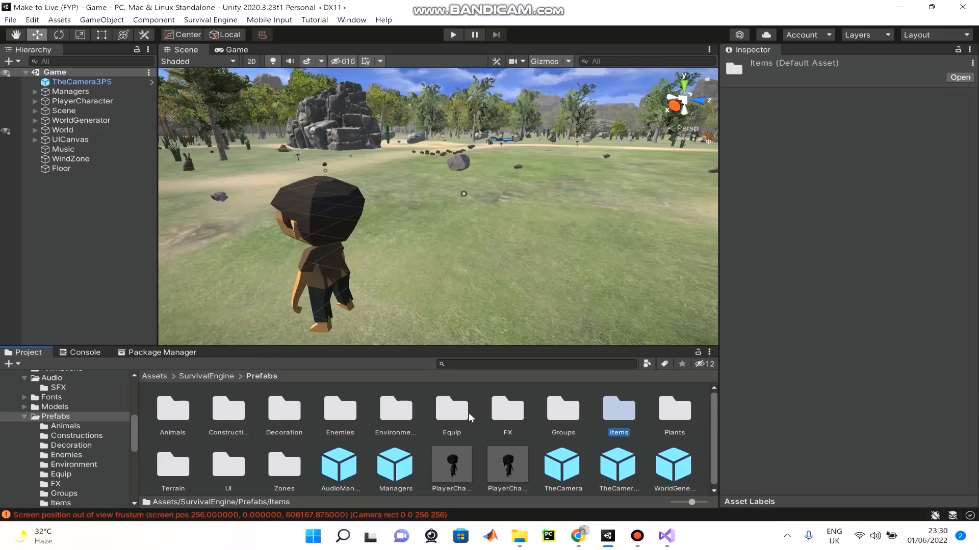
double_click(397, 411)
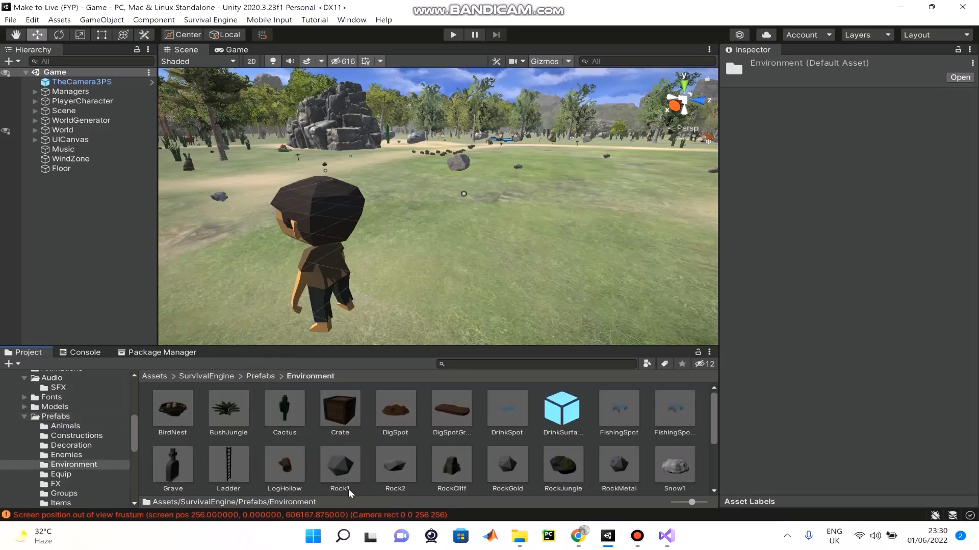
drag(351, 473, 421, 248)
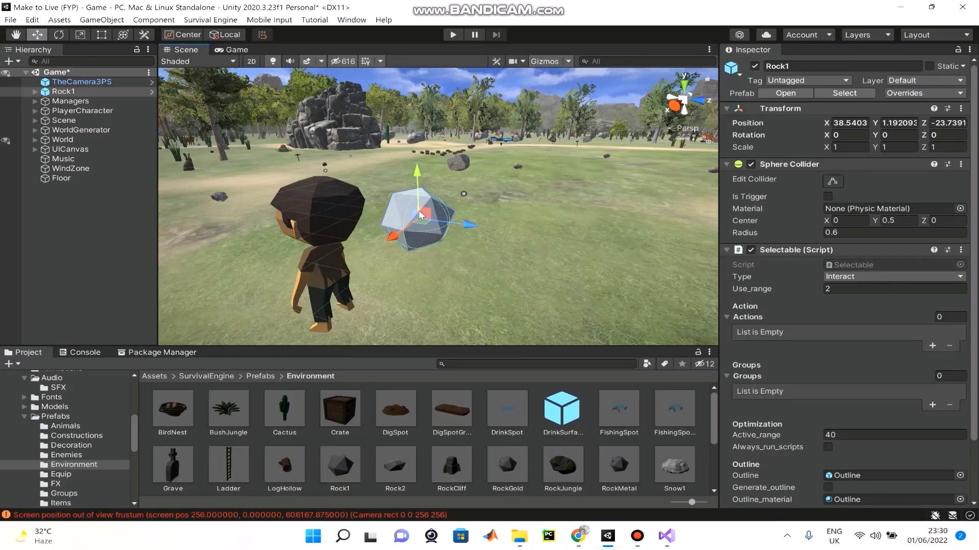
Step: Collapse Rock1's Selectable script, view the object's available commands without choosing one, and deselect Rock1
click(729, 251)
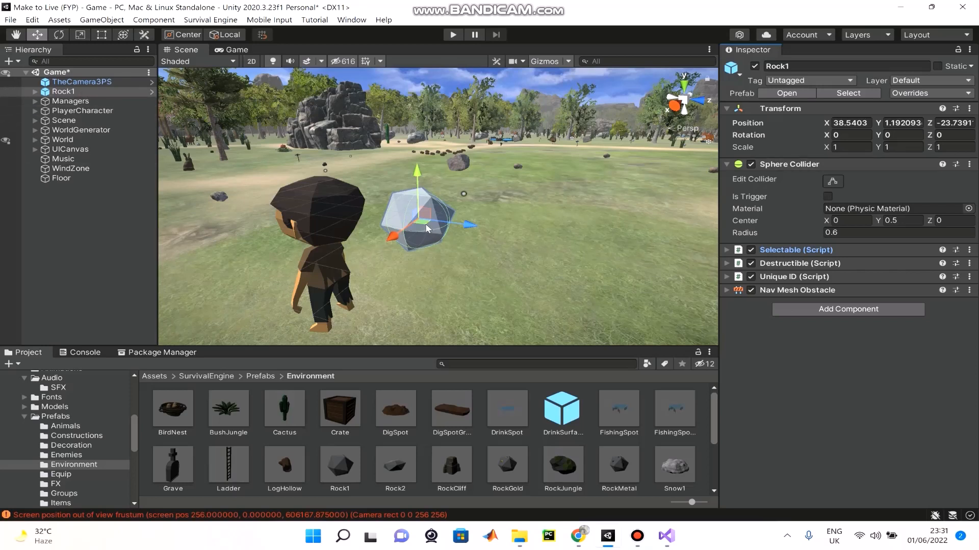
right_click(85, 94)
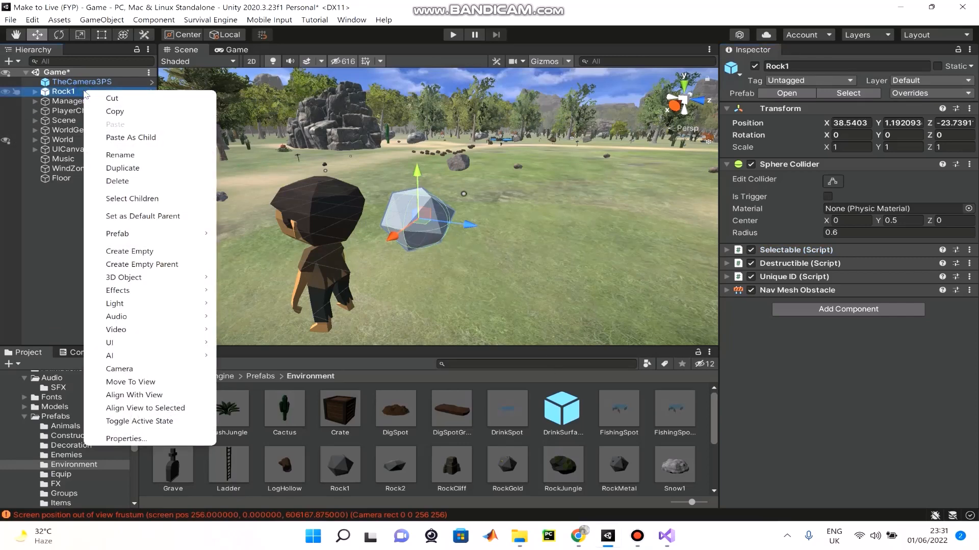
click(54, 254)
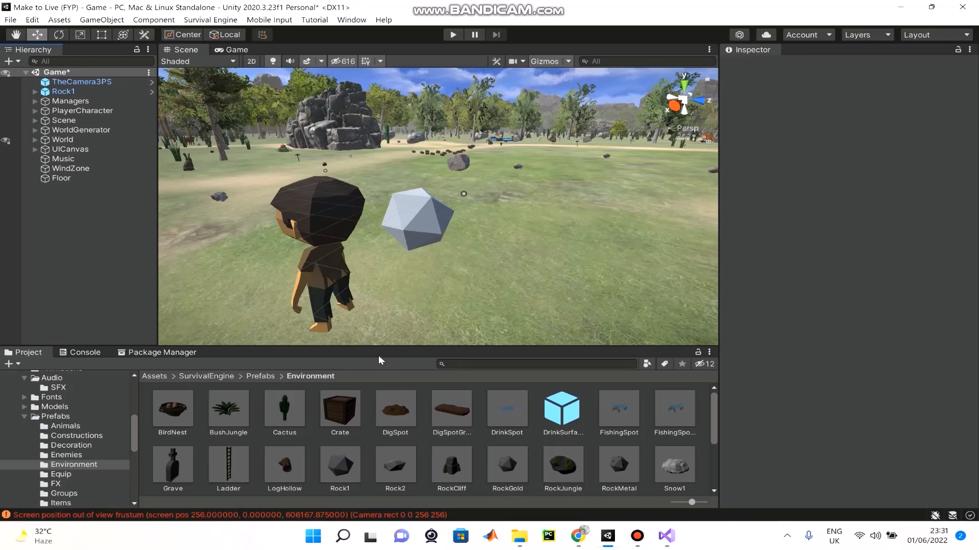
Step: Open Survival Engine's Create New Object tool, review its fields and close it without creating anything
click(211, 20)
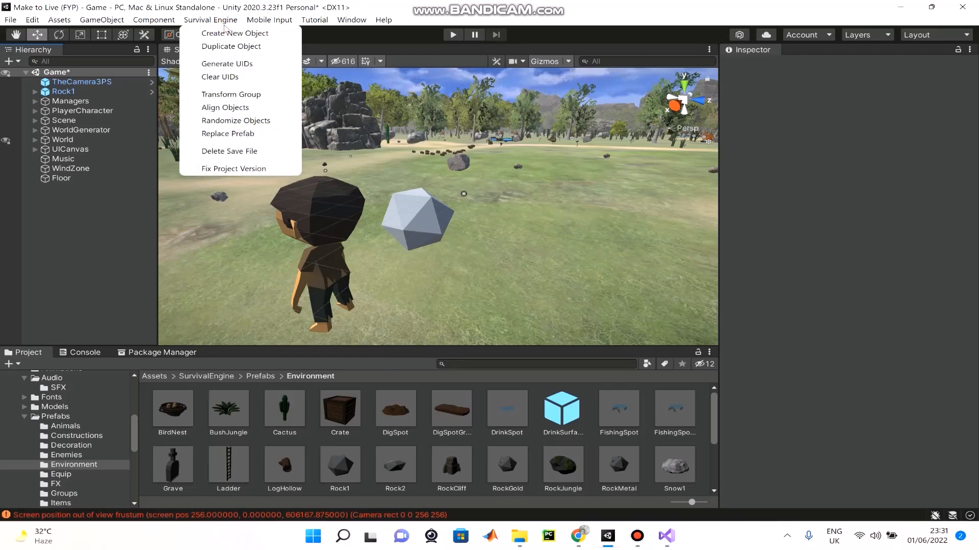
click(230, 33)
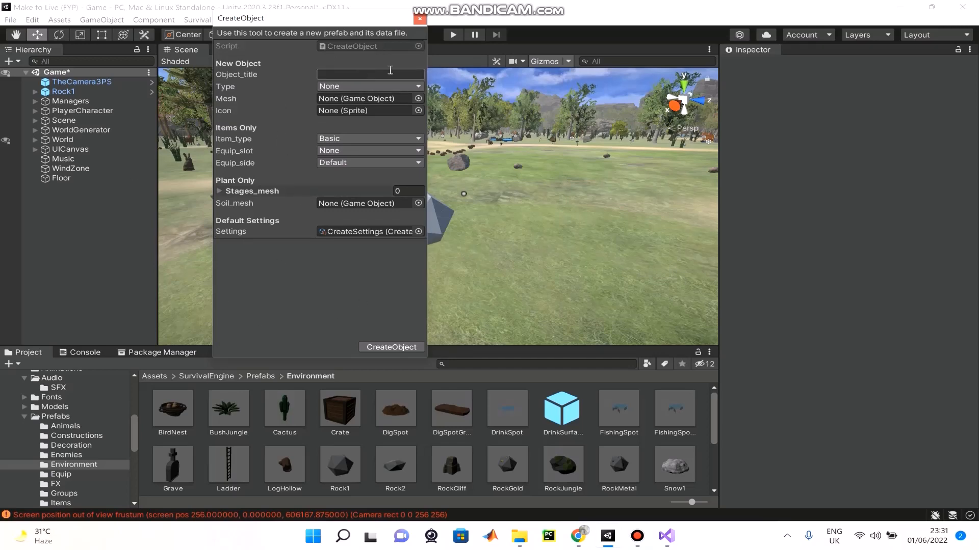
click(419, 20)
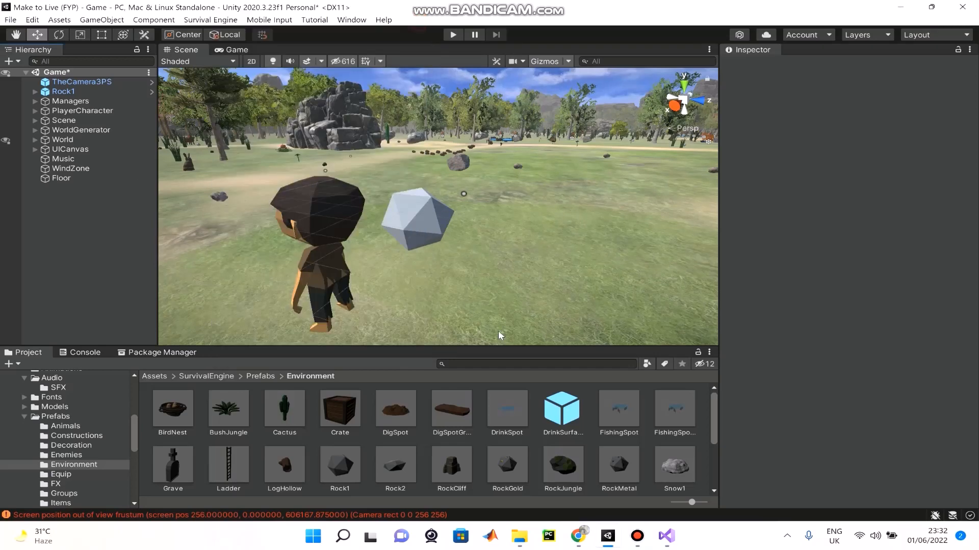
mouse_move(560, 4)
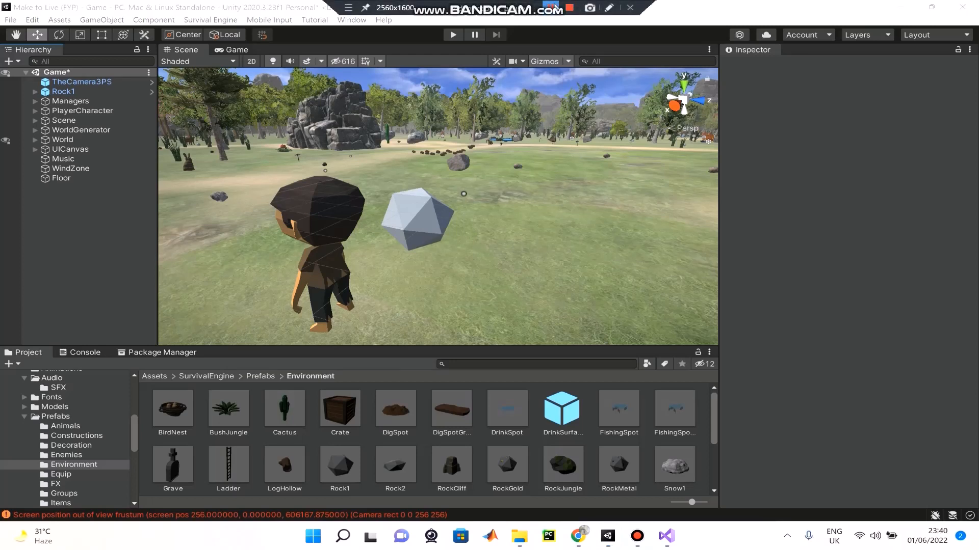
click(570, 9)
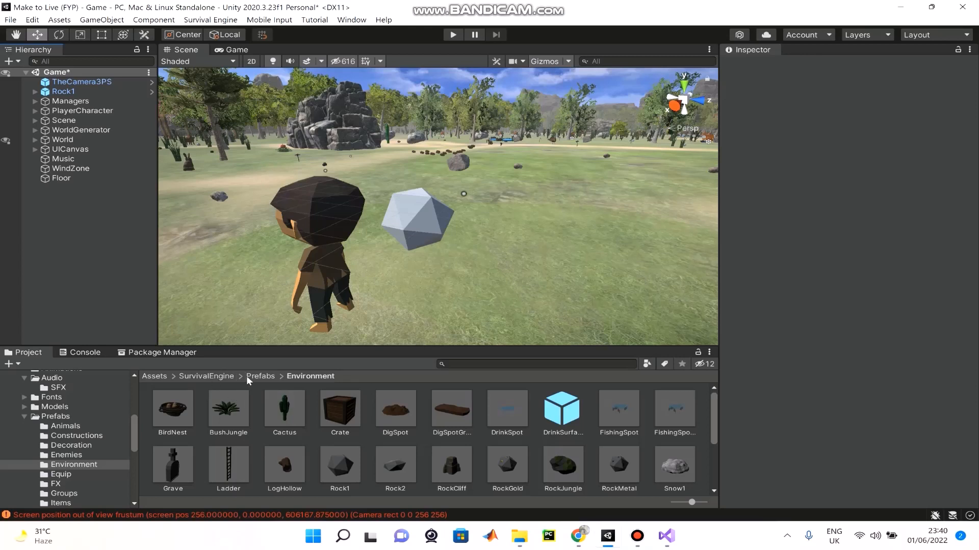
Step: Open the Items folder inside SurvivalEngine's Resources folder and select the Axe item data
click(206, 376)
double_click(449, 408)
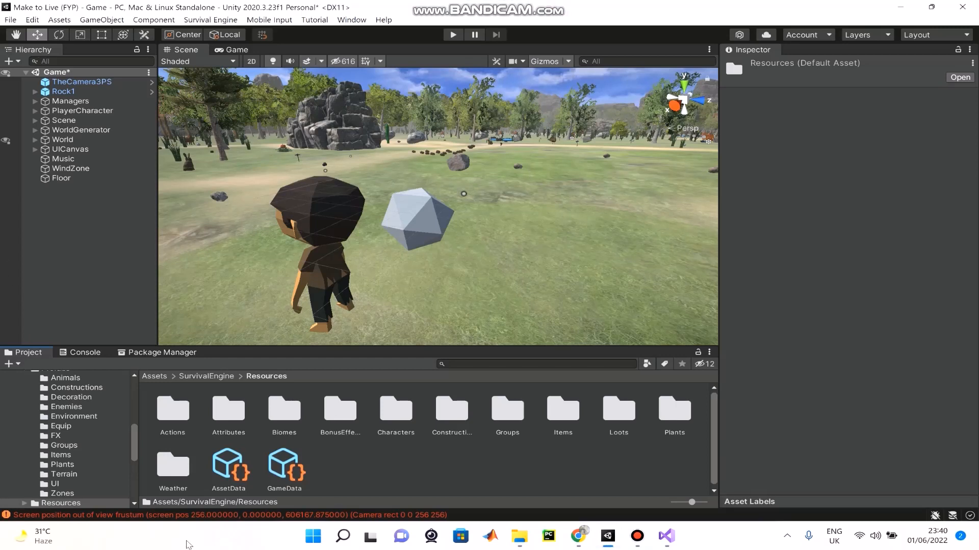
double_click(563, 414)
click(452, 415)
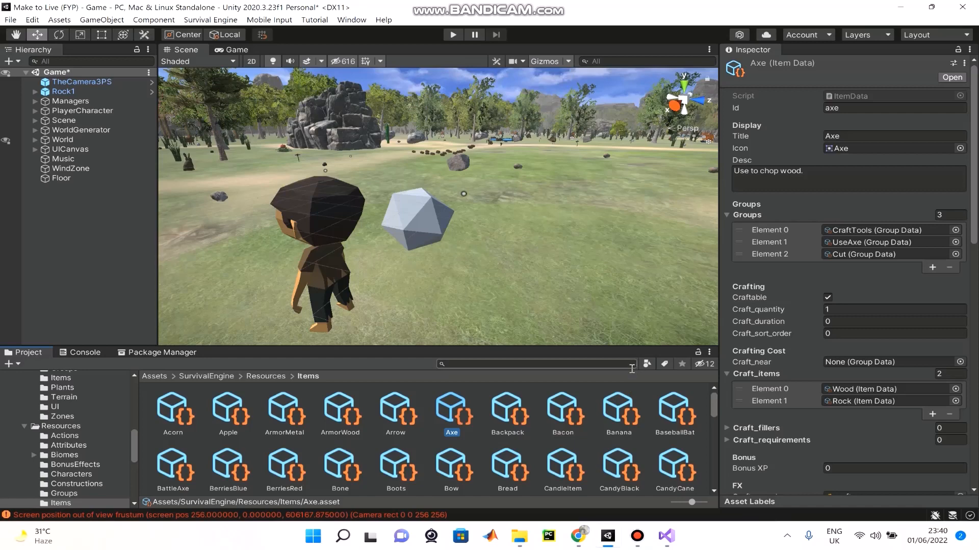
Step: Examine the Axe item data from its id, groups and crafting cost down to its weapon stats and prefab references
click(854, 107)
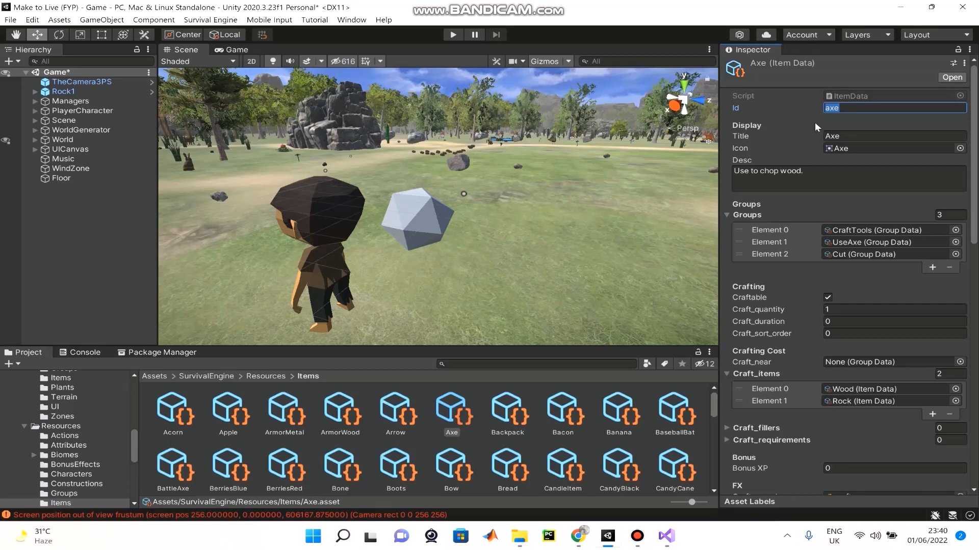
click(774, 107)
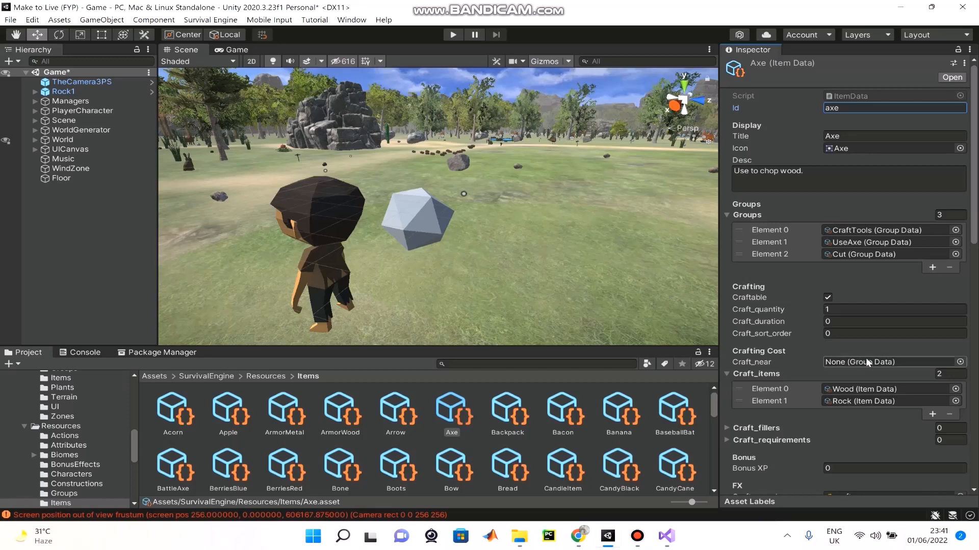
scroll(795, 390, down, 15)
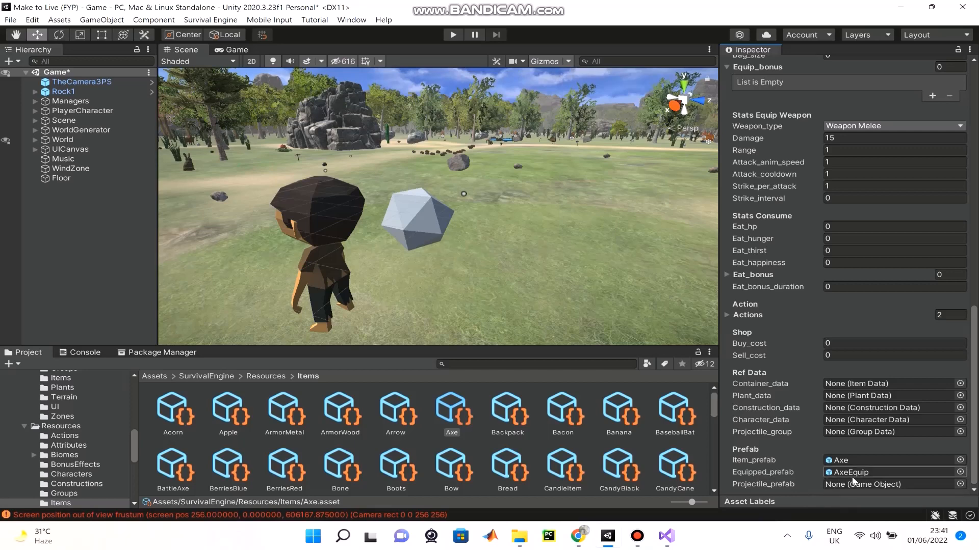
Step: Locate the Axe's item prefab from its item data, select that prefab and review its Item script's data and quantity
click(849, 462)
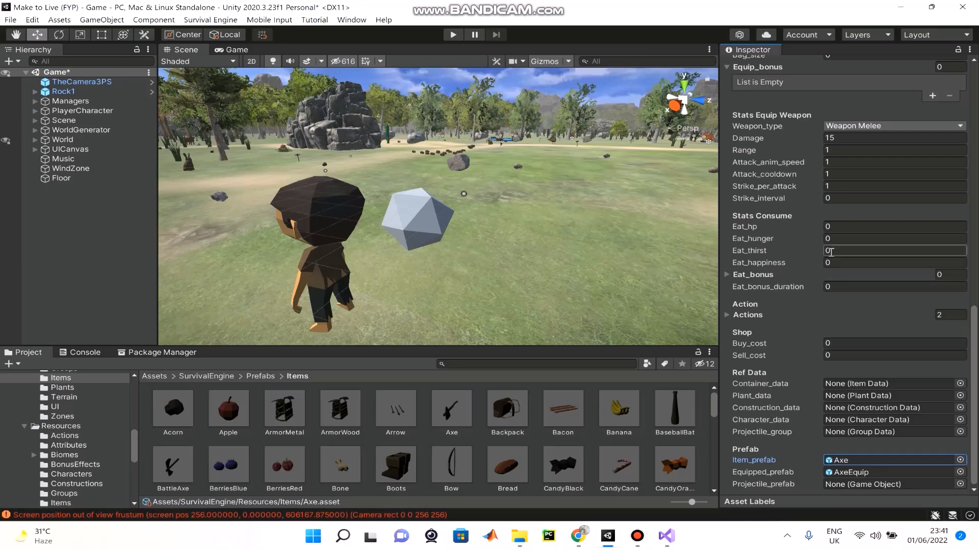
scroll(831, 254, up, 15)
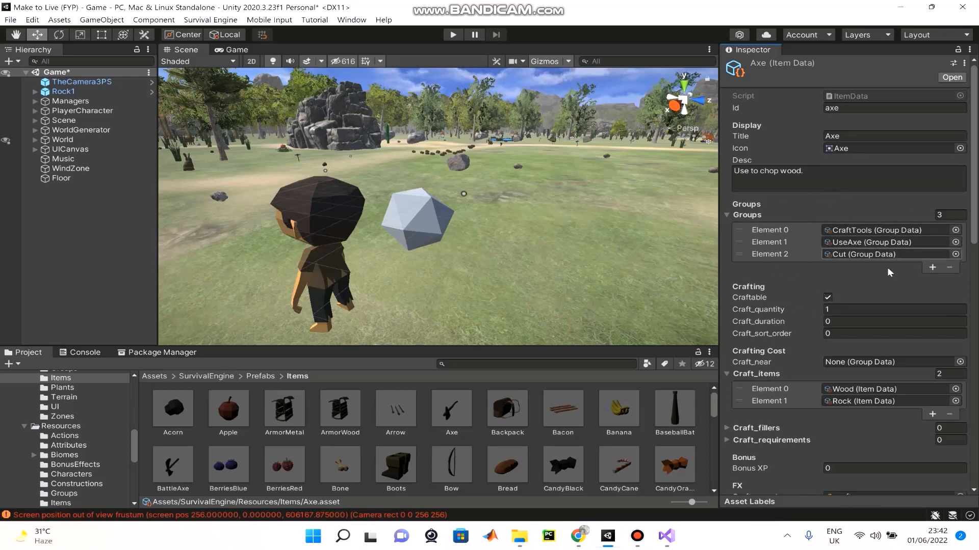
scroll(906, 392, down, 10)
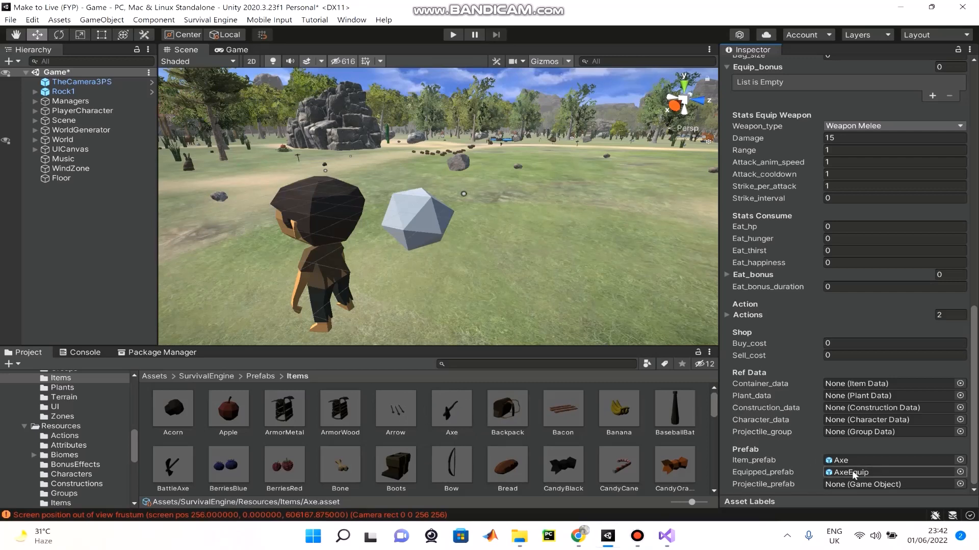
click(457, 422)
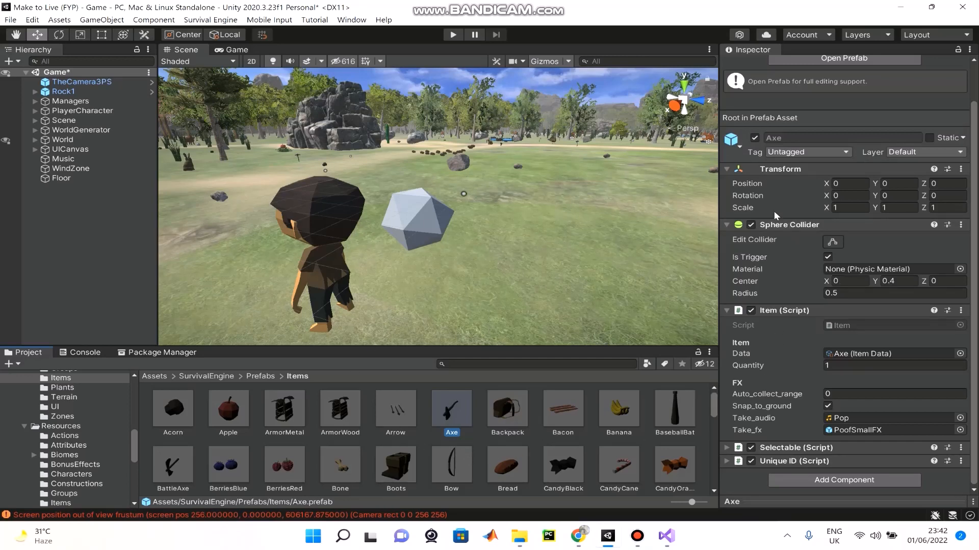
click(841, 366)
mouse_move(498, 2)
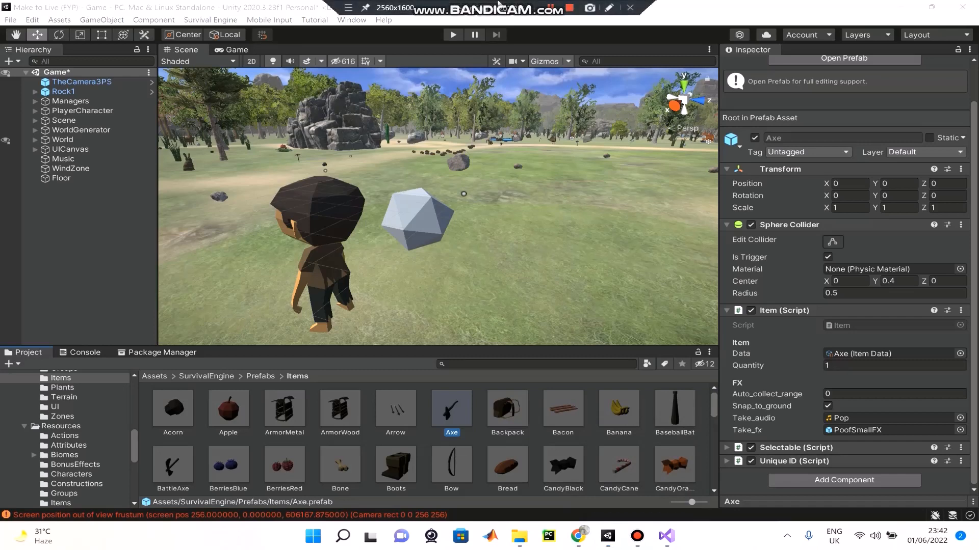
click(550, 8)
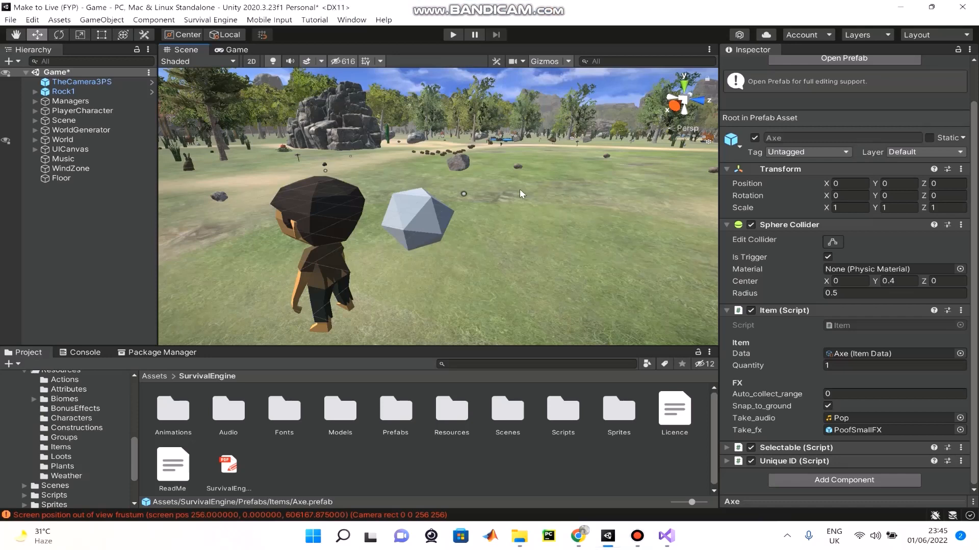
Step: Run the game, view the Tools category of the crafting menu, and stop the game
click(453, 34)
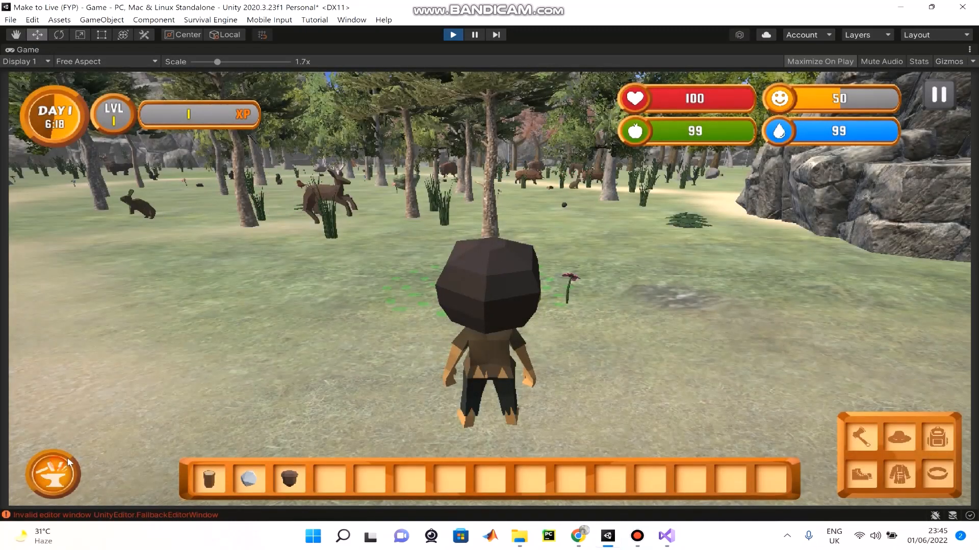
click(68, 462)
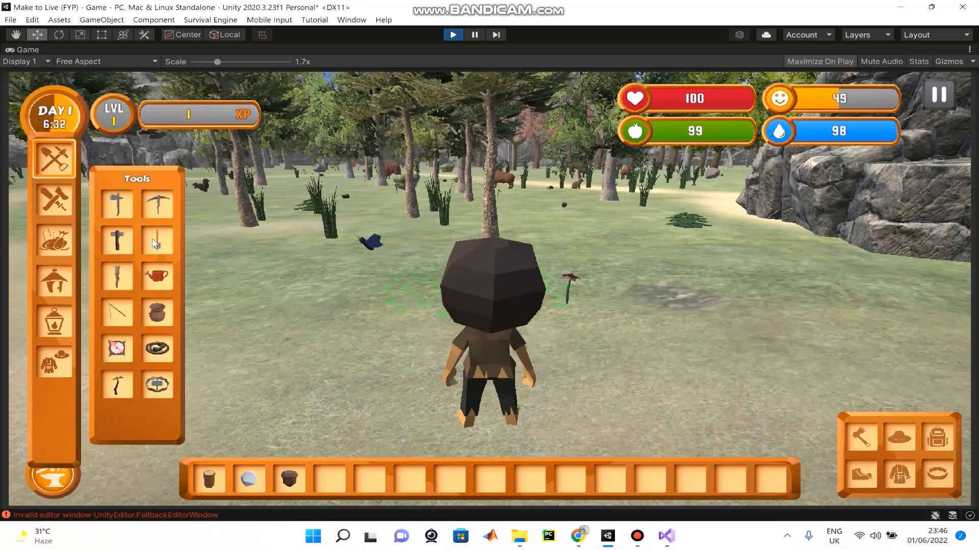
click(449, 38)
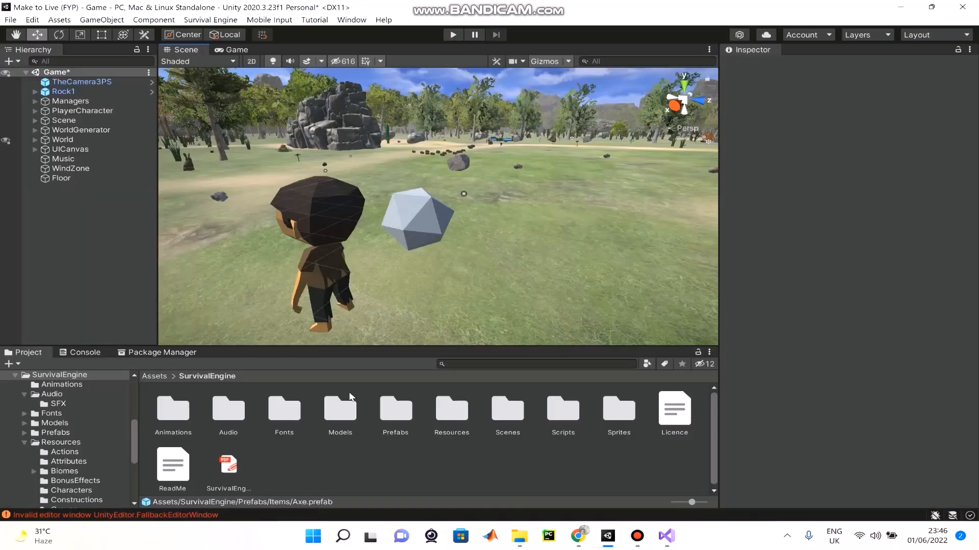
Step: Open the Items folder within Resources and view the ArmorWood item data
click(454, 415)
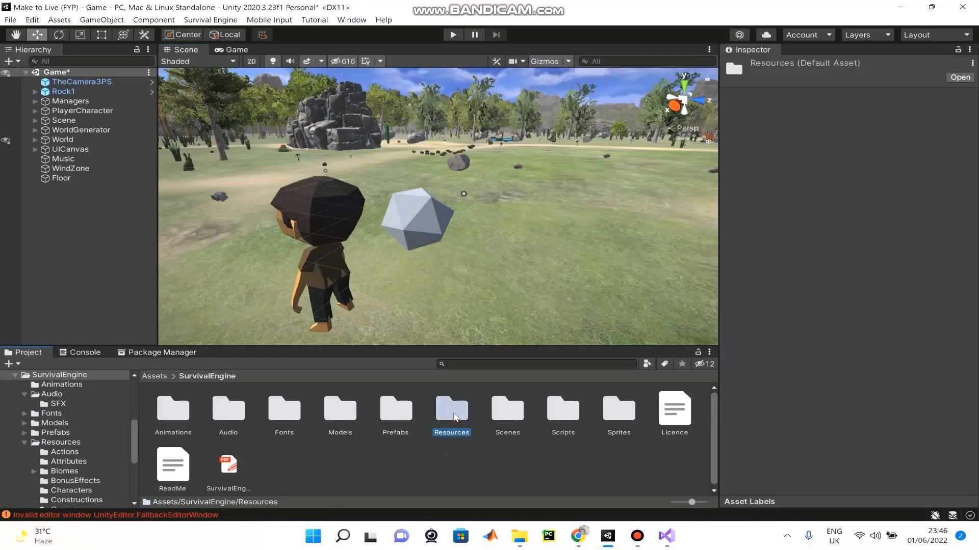
double_click(454, 416)
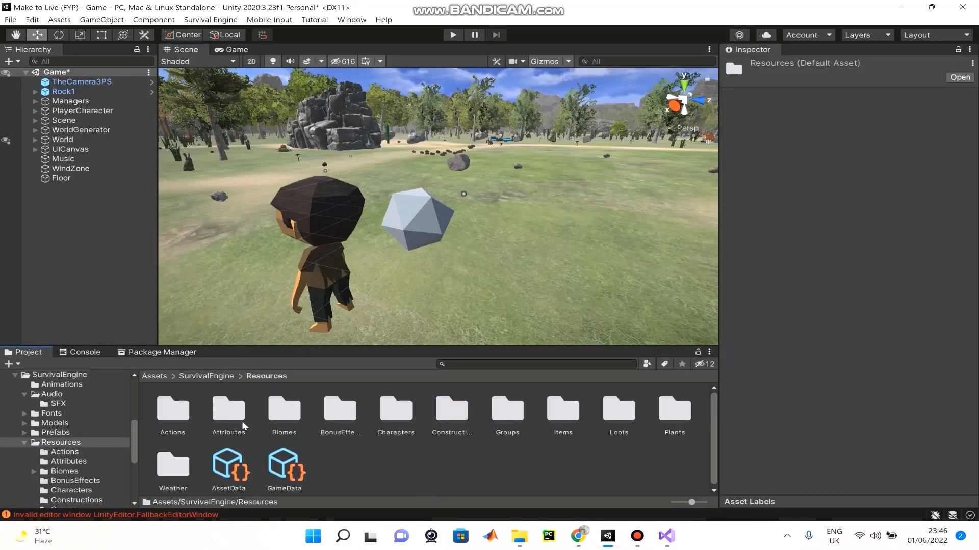
double_click(564, 414)
click(349, 417)
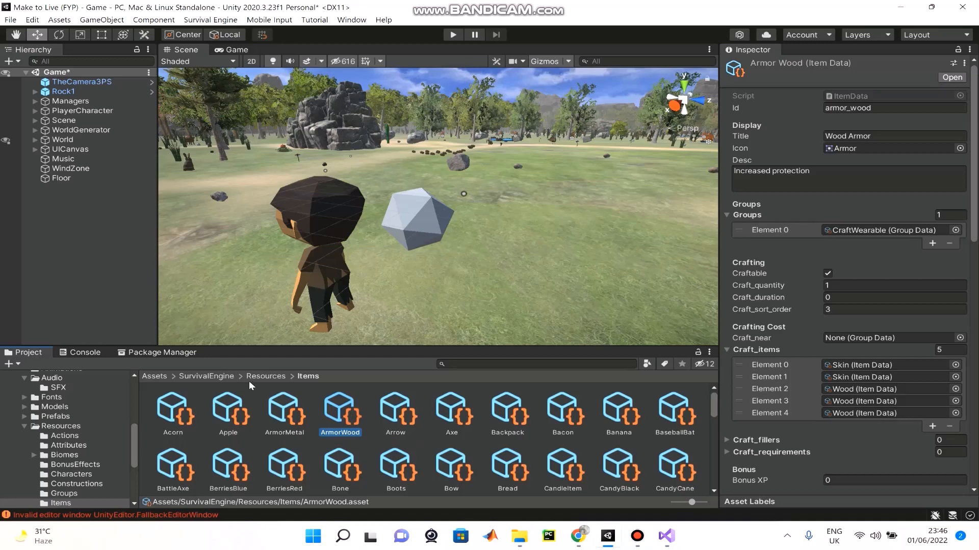
Step: Open the Constructions resource folder and frame the crafting UI canvas in the 2D Scene view
click(88, 483)
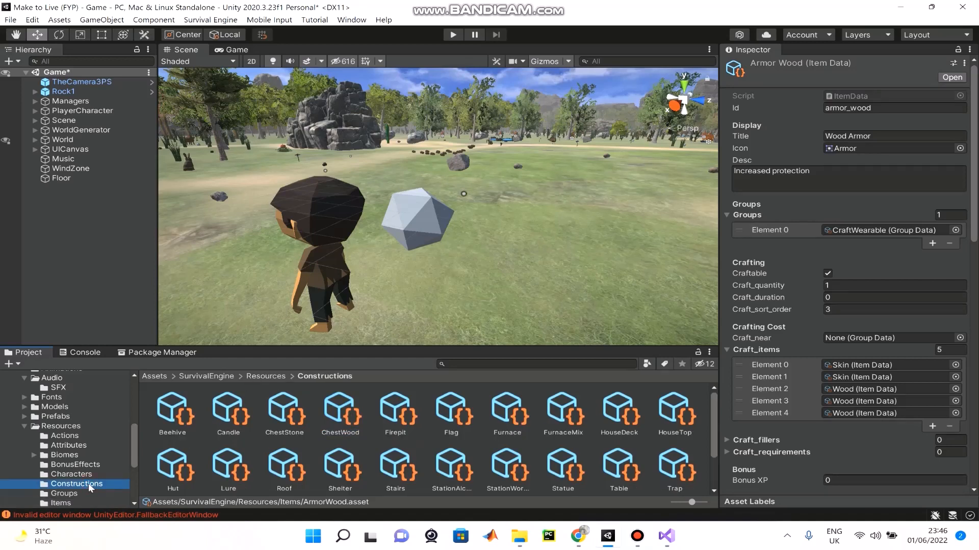
click(239, 50)
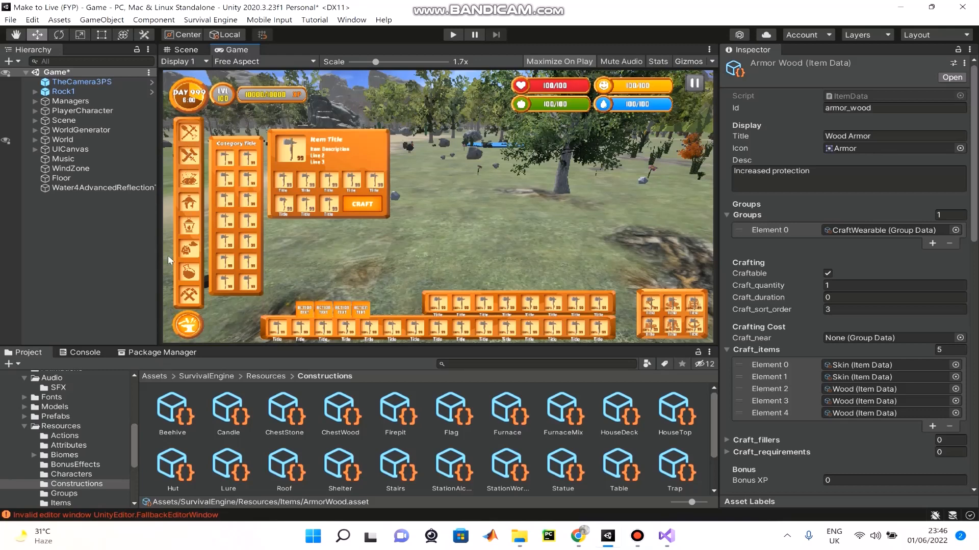
click(182, 49)
key(2)
scroll(315, 179, down, 10)
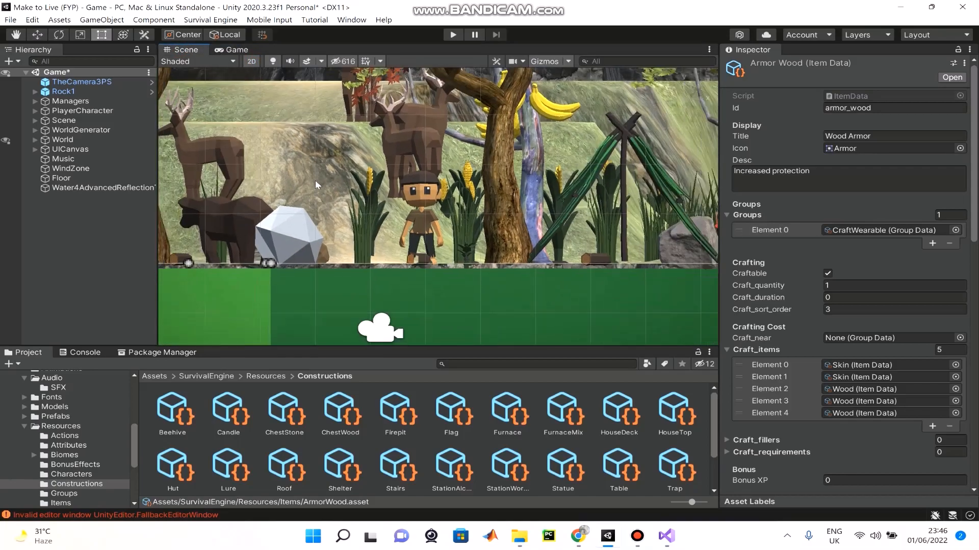
scroll(332, 197, down, 8)
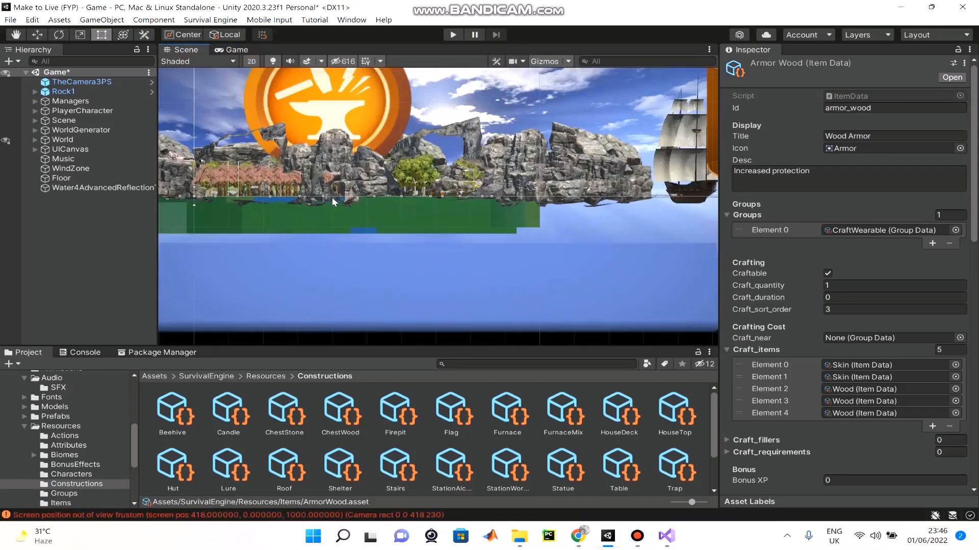
middle_drag(388, 140, 278, 284)
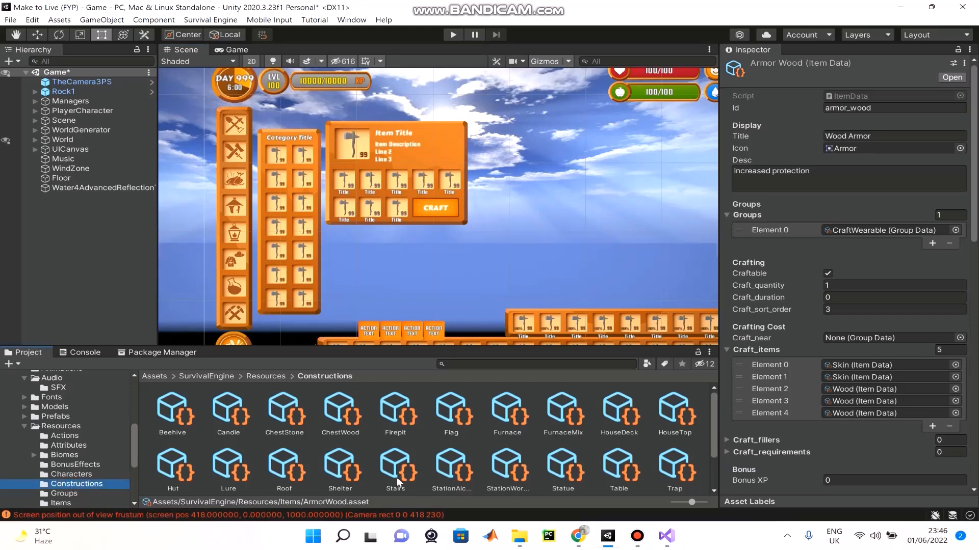
Step: Turn off Craftable in the Firepit construction data and look over the full set of construction assets
click(394, 415)
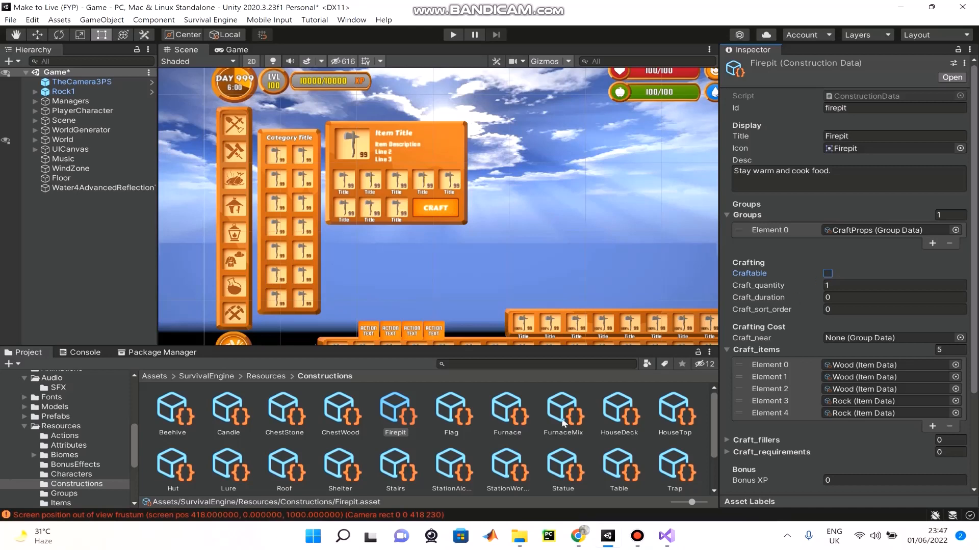
key(ctrl+a)
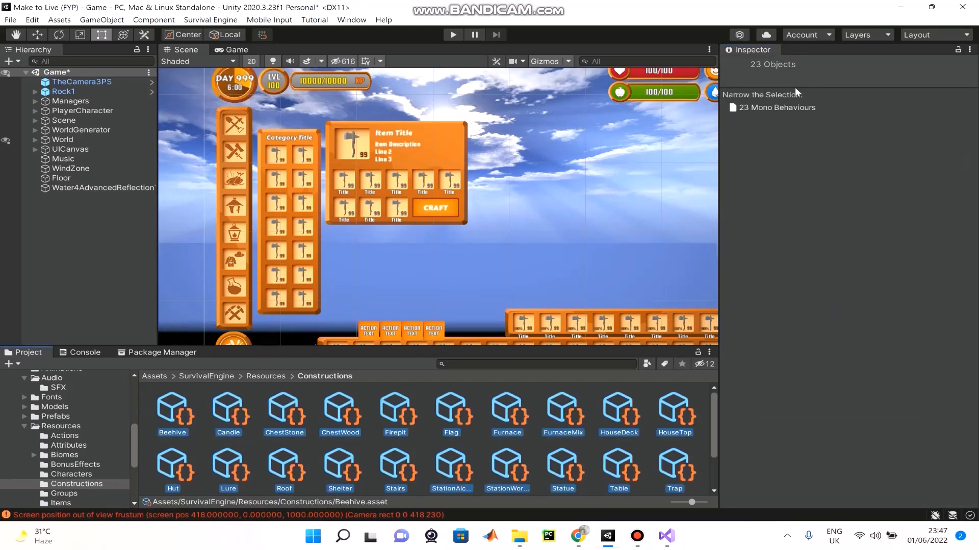
click(152, 399)
key(ctrl+a)
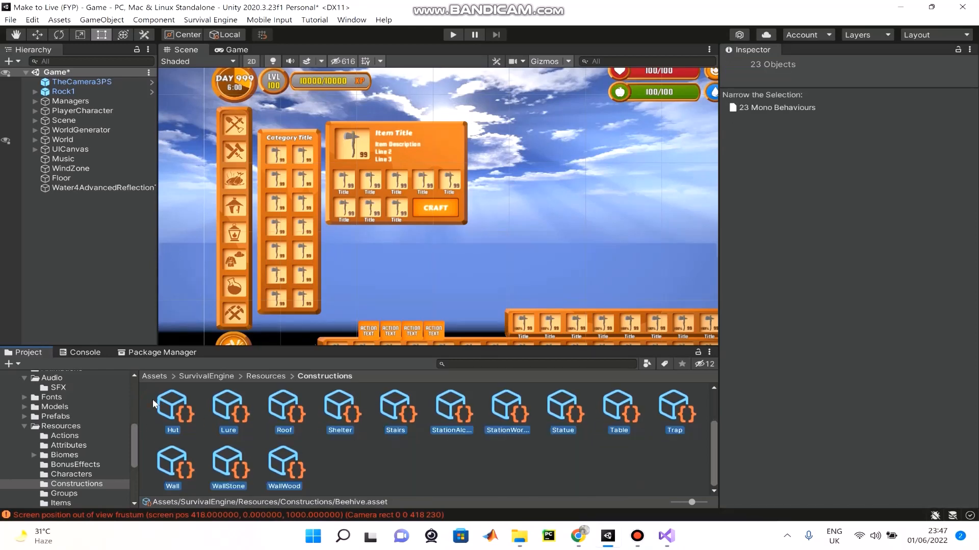
click(190, 388)
scroll(379, 456, up, 2)
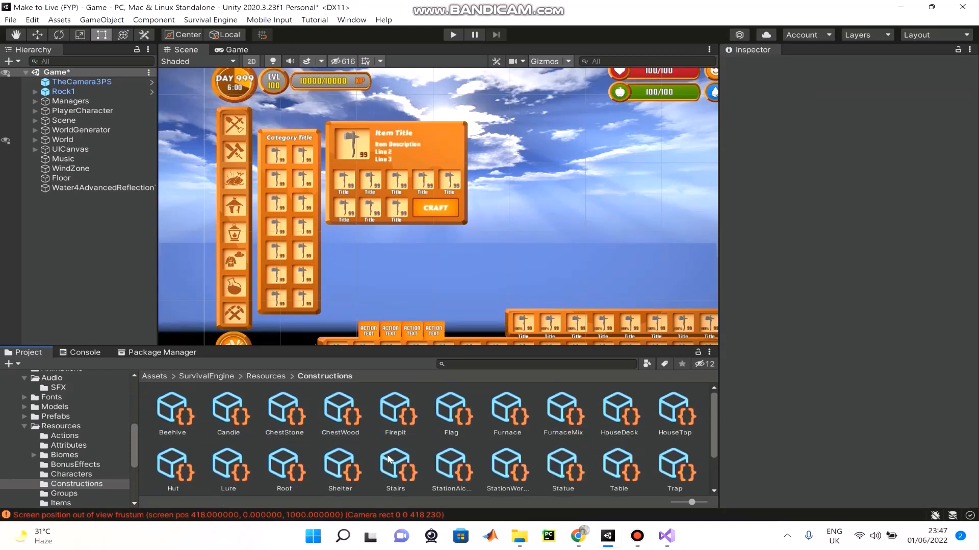
Step: View the Furnace and ChestWood construction data, and turn Craftable back on for the Firepit
click(463, 412)
click(501, 411)
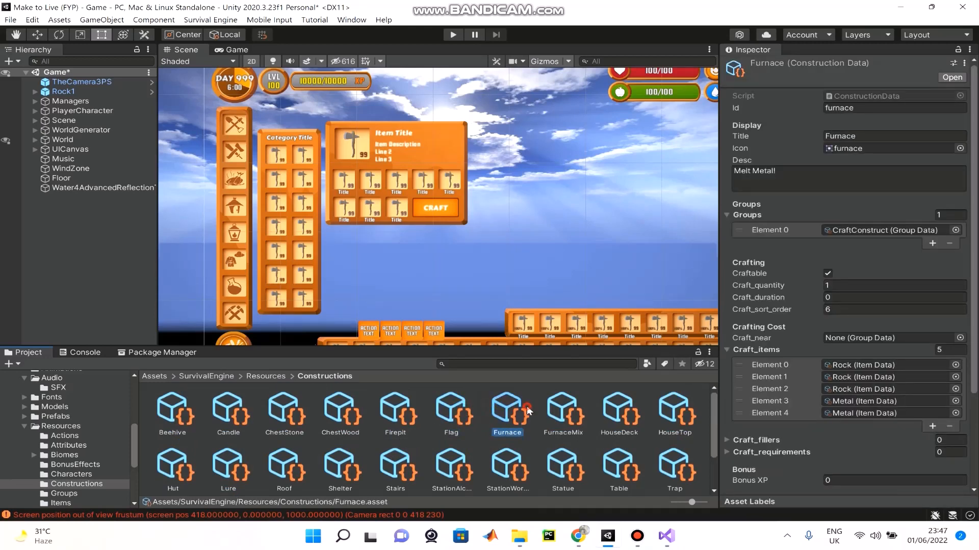
click(349, 418)
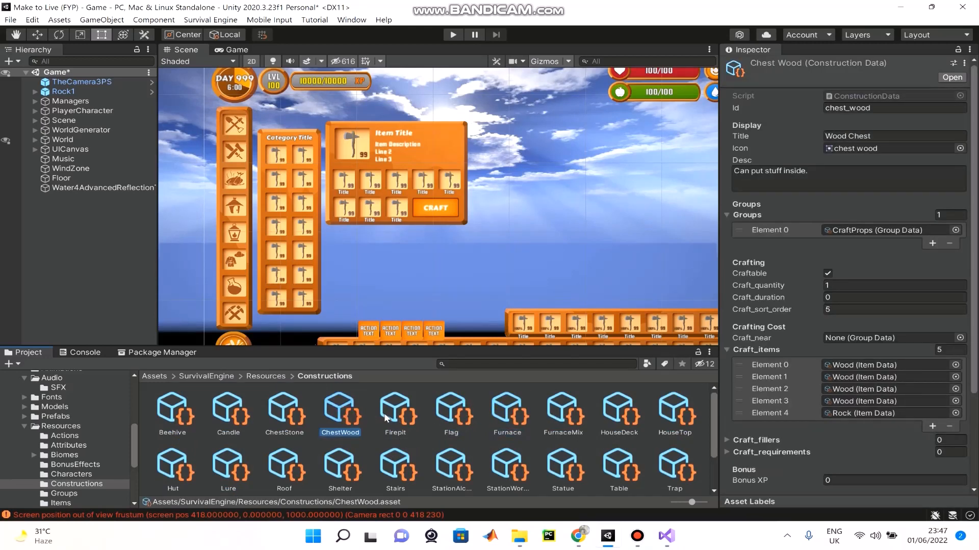
click(386, 418)
click(827, 273)
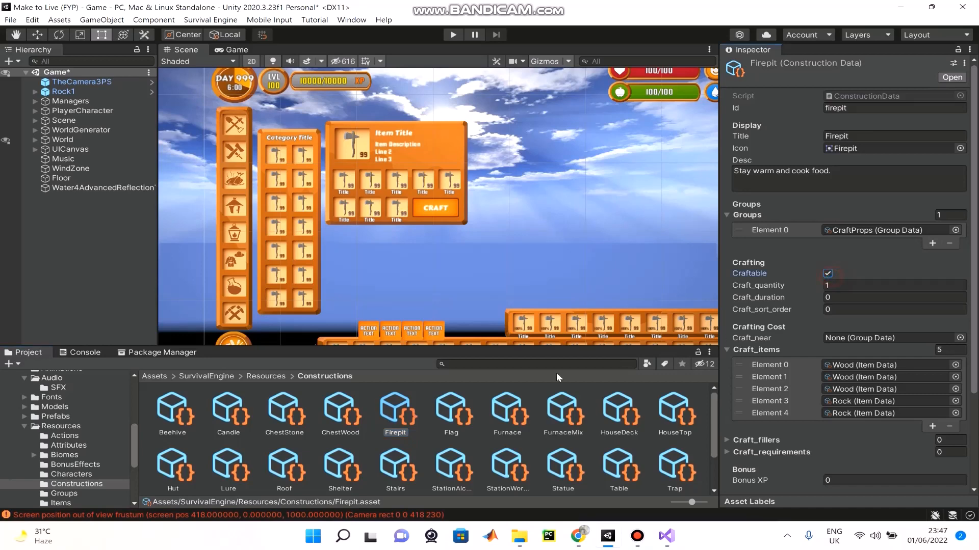
Step: Find the Axe item data in the Items resource folder and turn off its Craftable option
scroll(58, 479, down, 2)
click(71, 467)
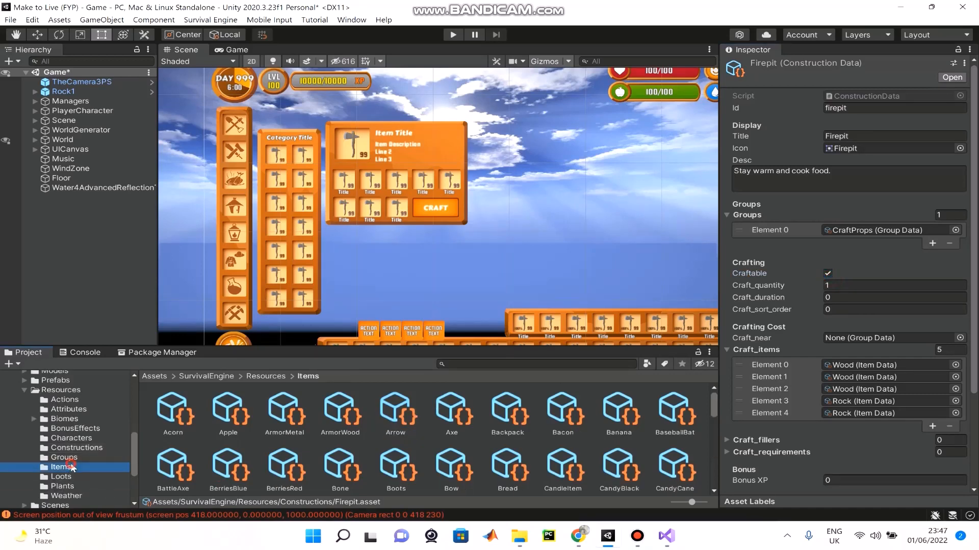
scroll(386, 468, down, 5)
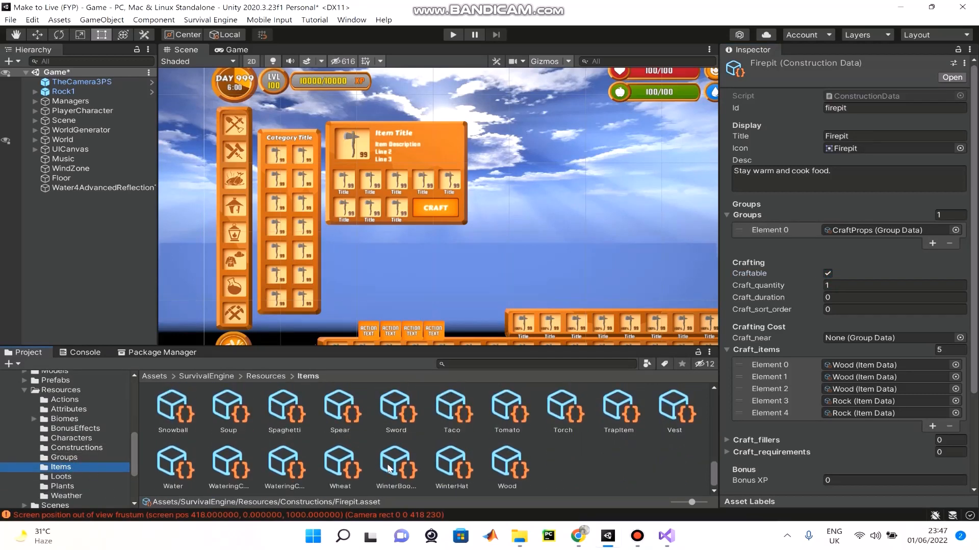
scroll(386, 467, up, 4)
click(500, 411)
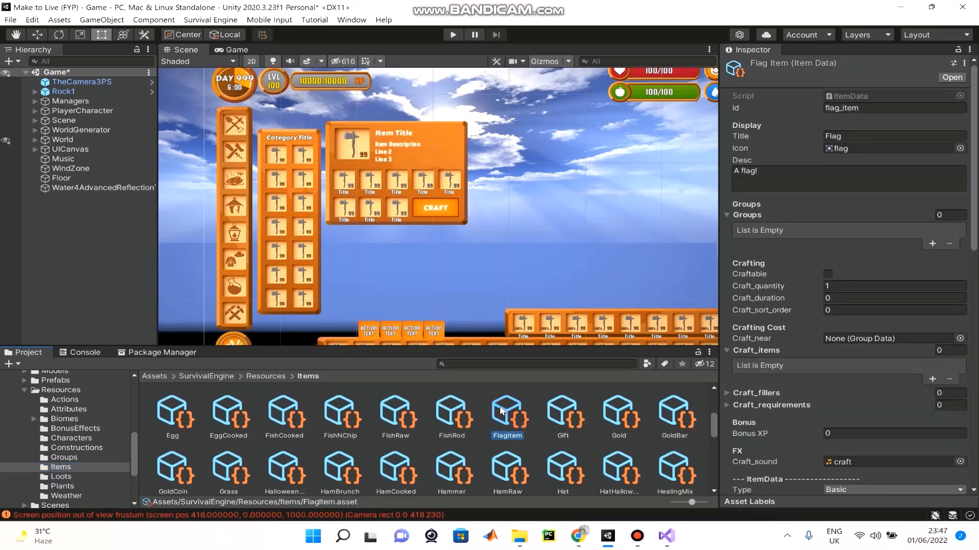
scroll(472, 466, up, 5)
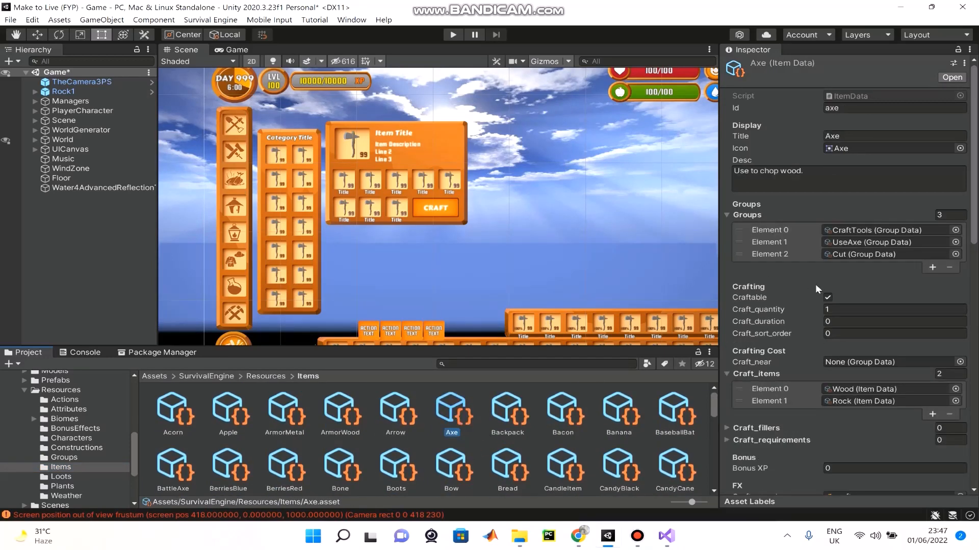
click(827, 297)
Step: Check the Tools crafting category in a test run of the game, and turn Craftable back on for the Axe
click(452, 35)
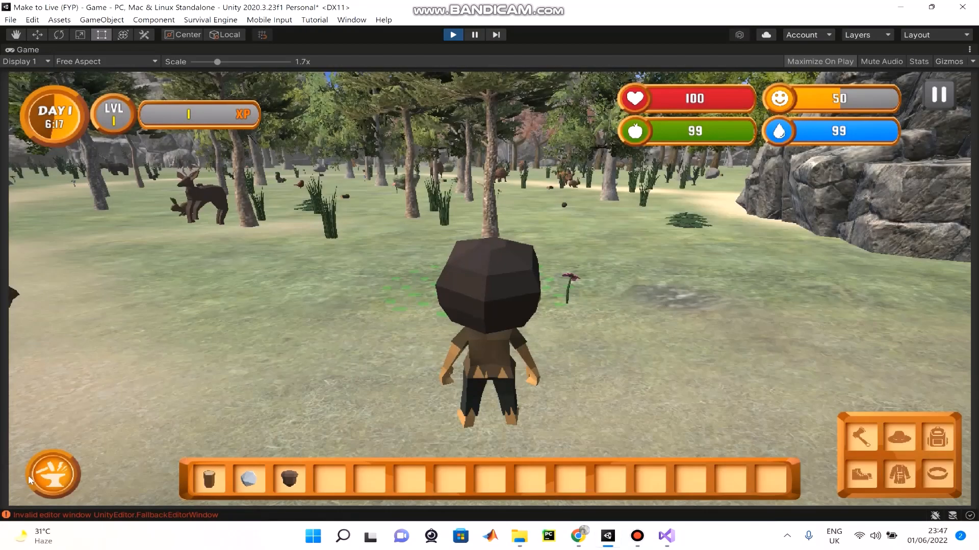
click(51, 474)
click(65, 162)
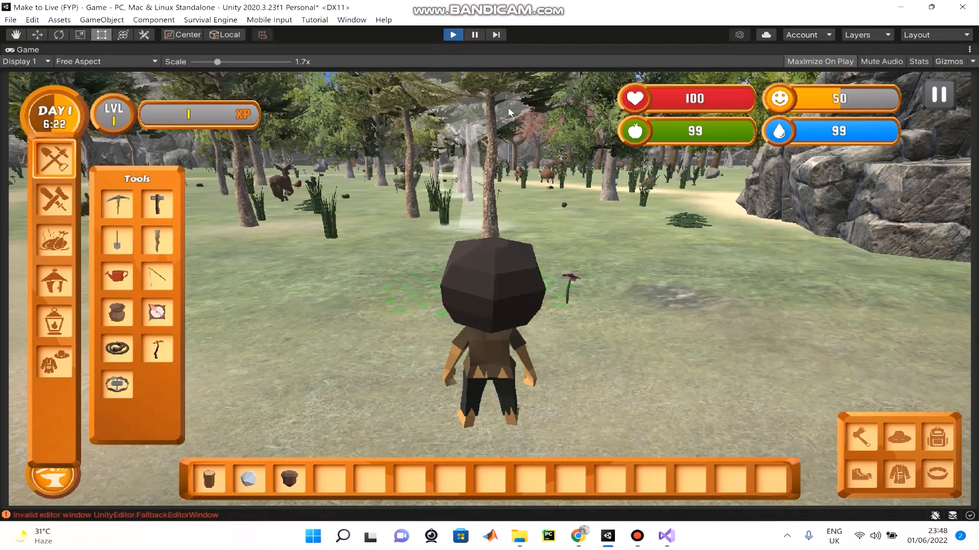
key(ctrl+p)
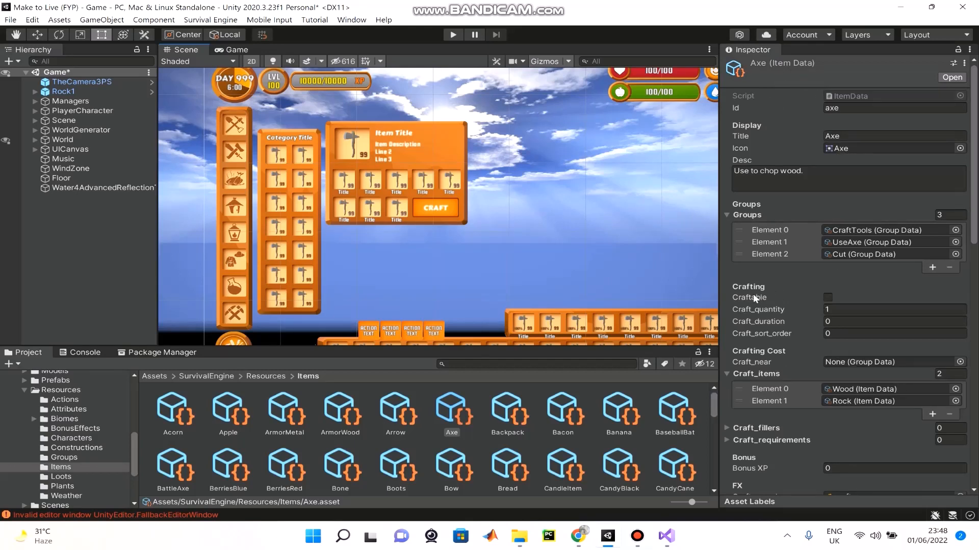
click(826, 297)
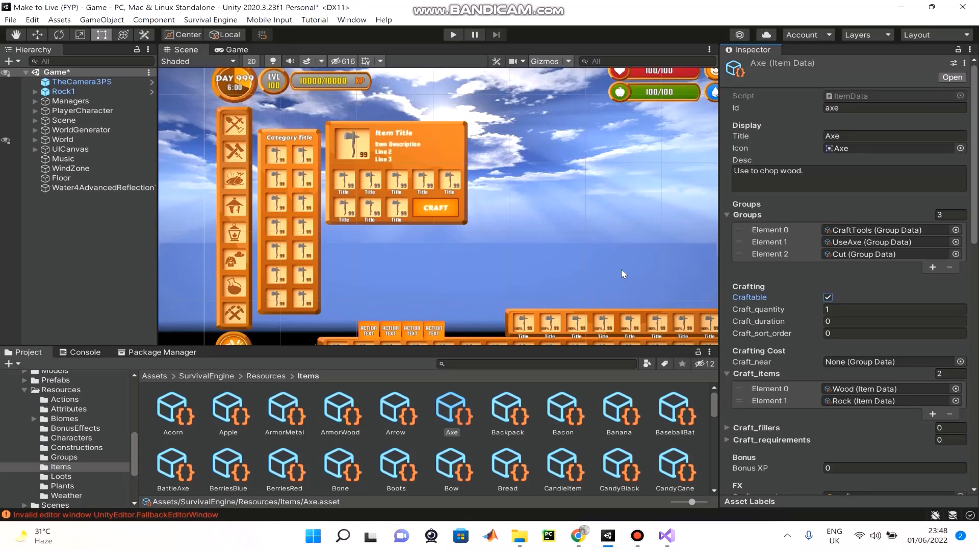
mouse_move(498, 4)
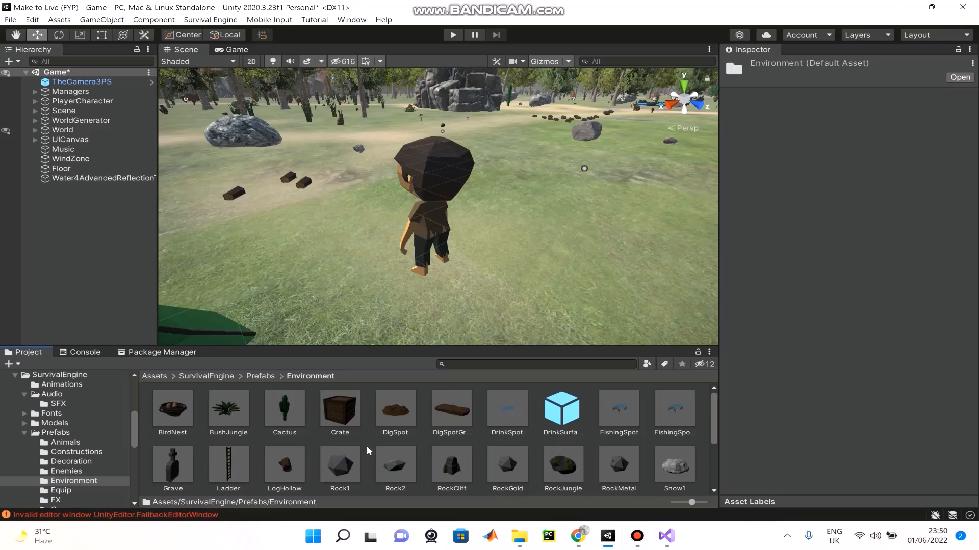
Step: Place the Rock1 prefab from the Environment folder in the scene beside the player character
scroll(357, 460, down, 3)
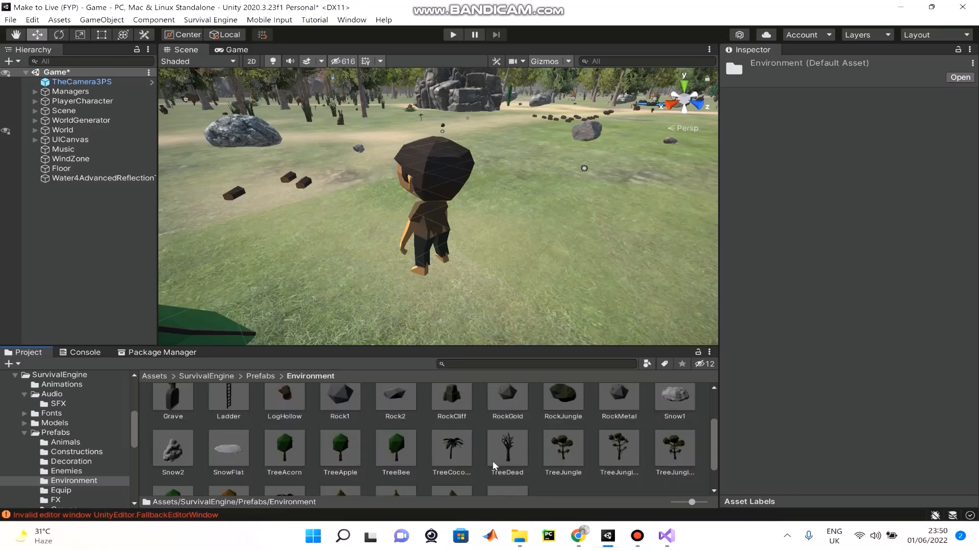
scroll(555, 461, down, 2)
scroll(555, 457, up, 5)
drag(340, 464, 513, 212)
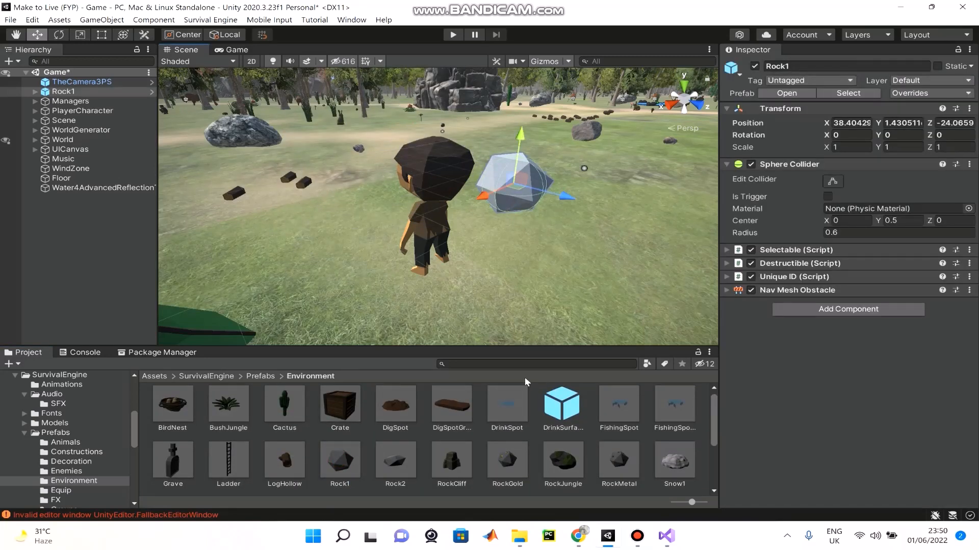
Step: Generate a unique ID in the placed Rock1's Unique ID script and clear the generated value
click(734, 276)
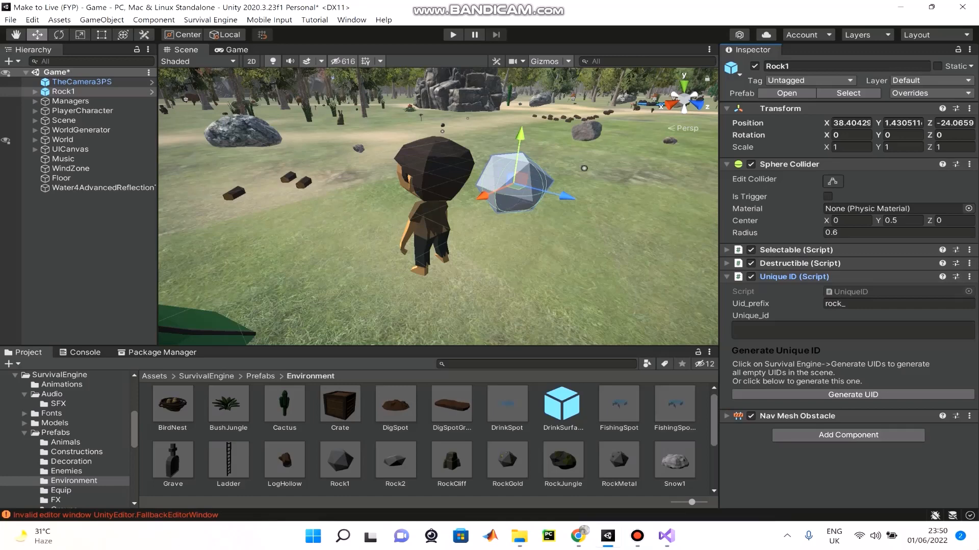
click(884, 396)
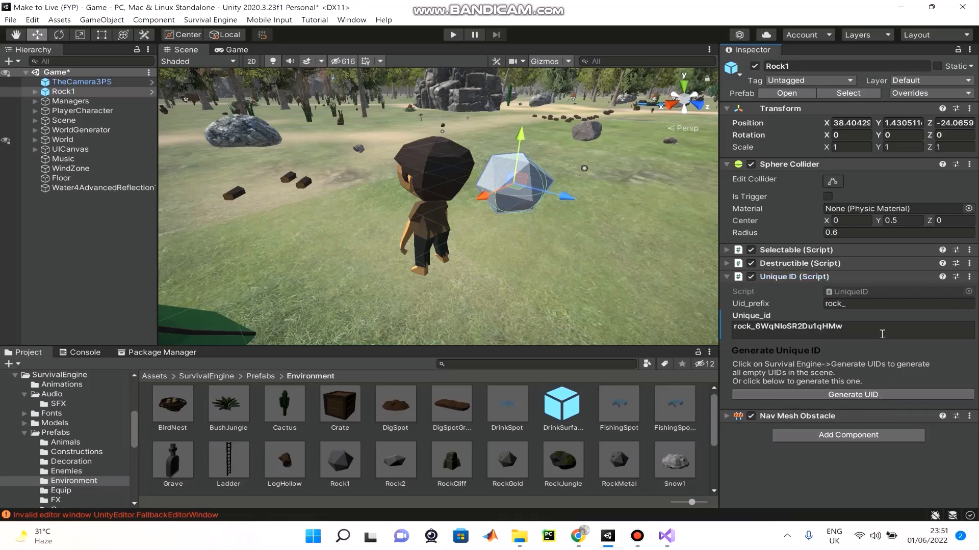
drag(866, 328, 704, 334)
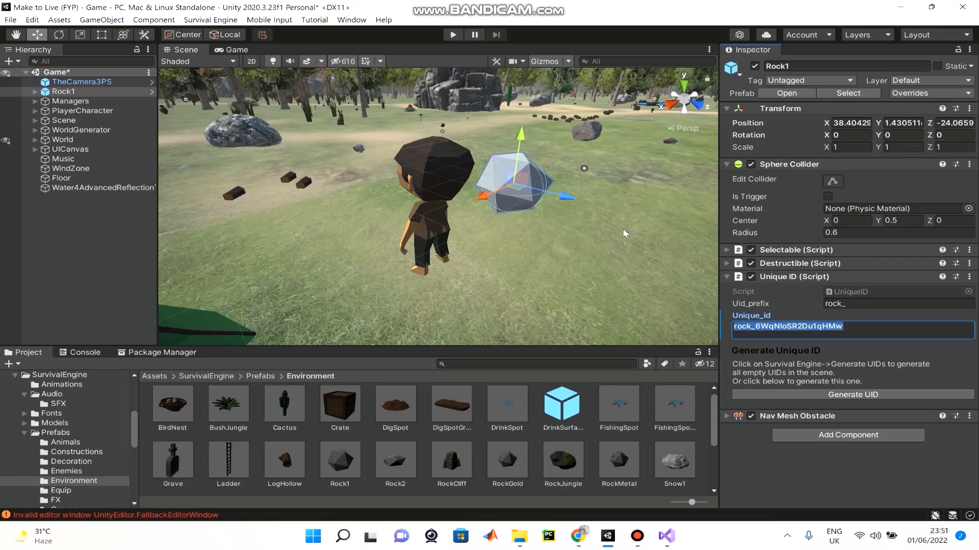
key(BackSpace)
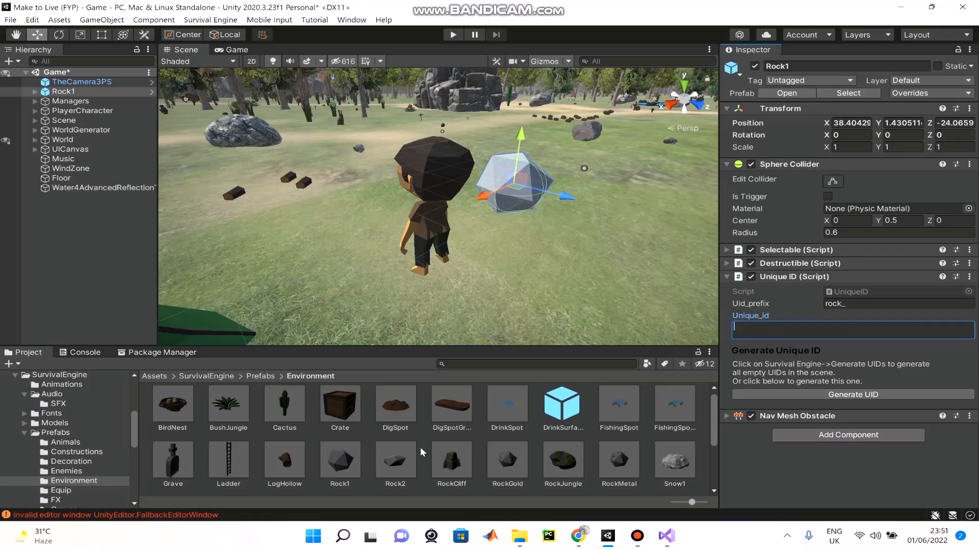
Step: Review the Unique ID script on the Rock1 prefab asset, and generate a new unique ID for the Rock1 in the scene
click(356, 458)
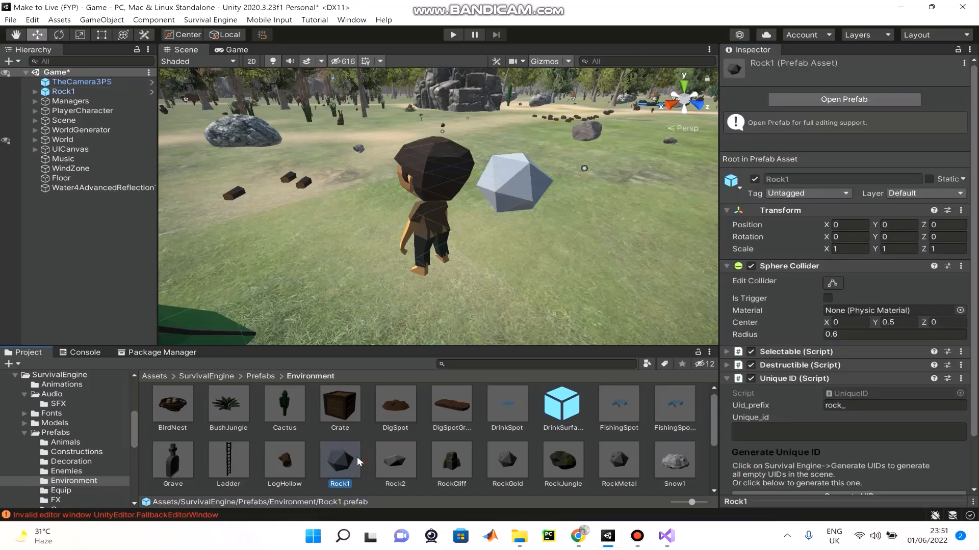
click(66, 92)
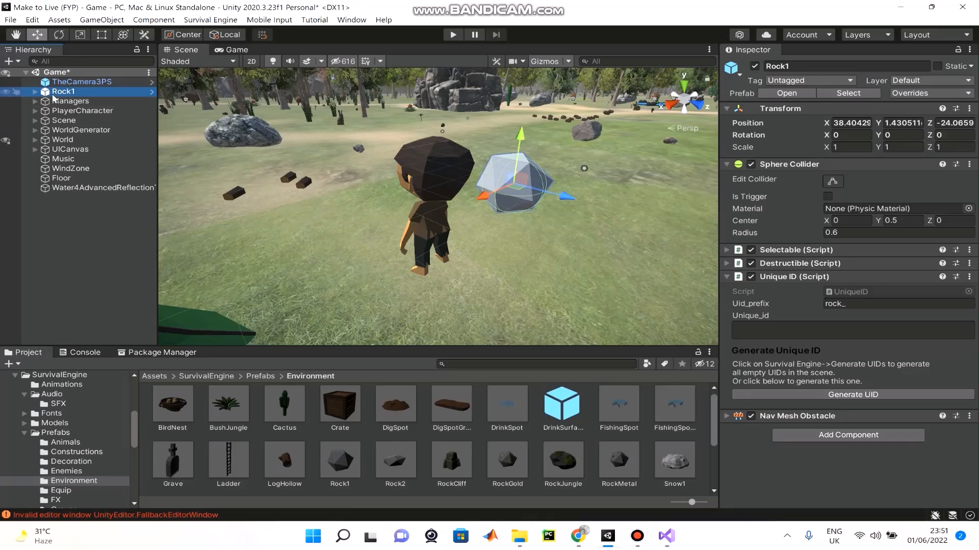
click(845, 305)
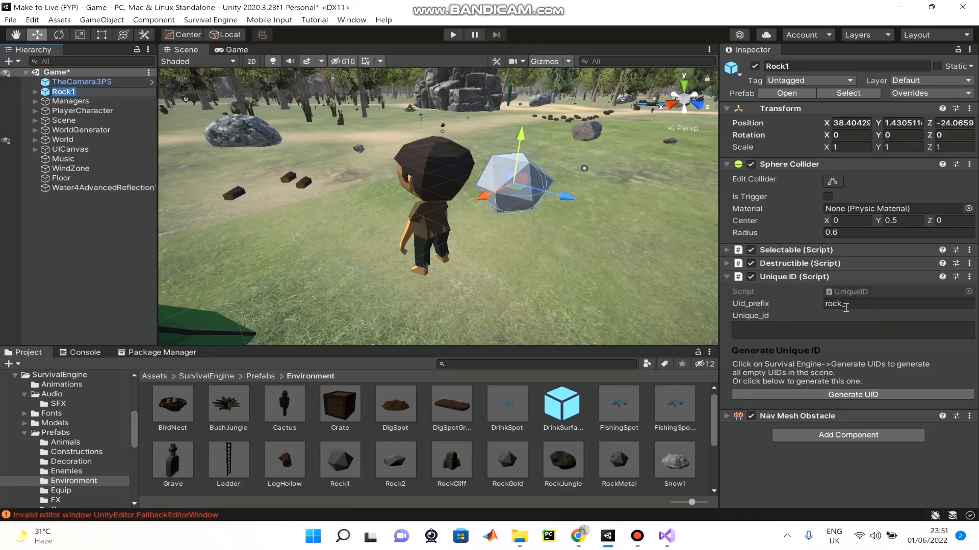
click(839, 399)
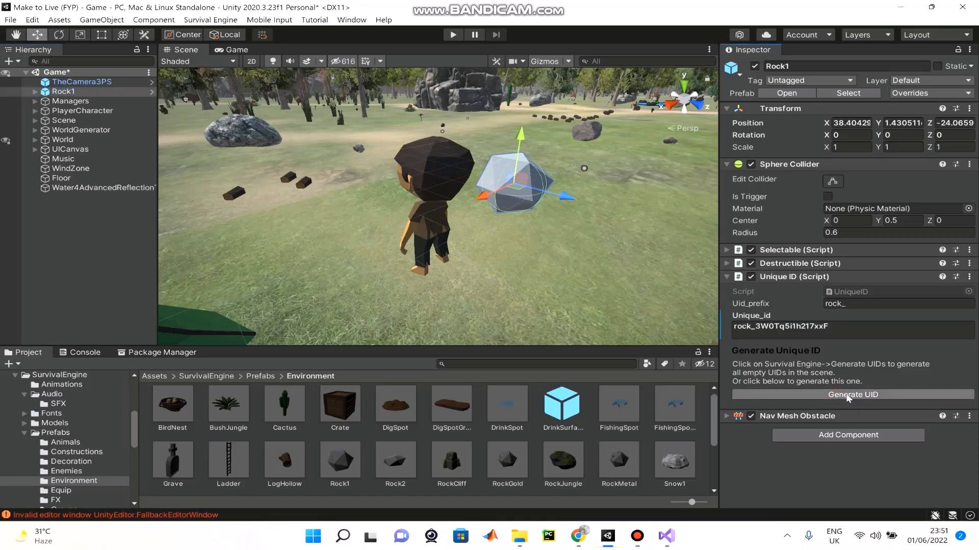
click(830, 333)
key(ctrl+a)
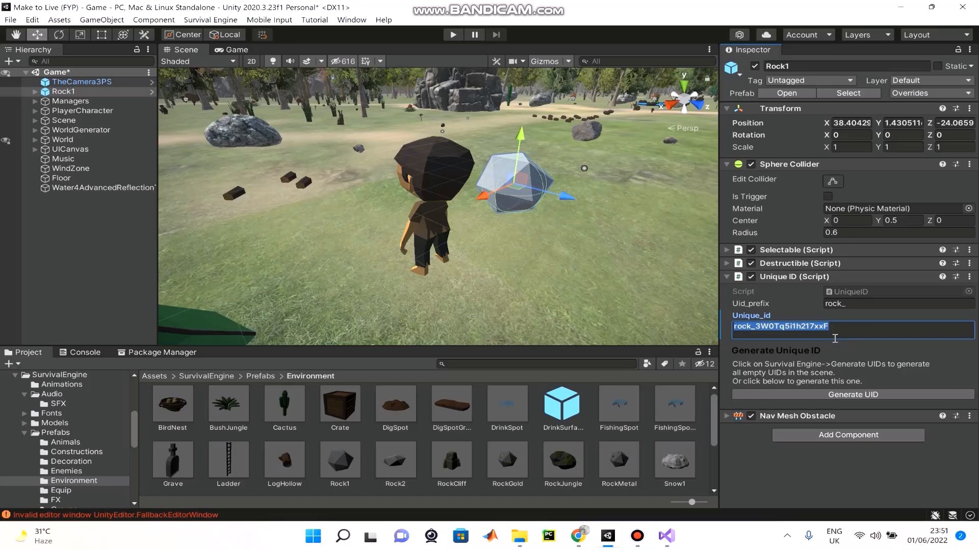
Step: Fill all empty unique IDs in the scene with Survival Engine's Generate UIDs tool, and check the ID of Rock1
click(621, 3)
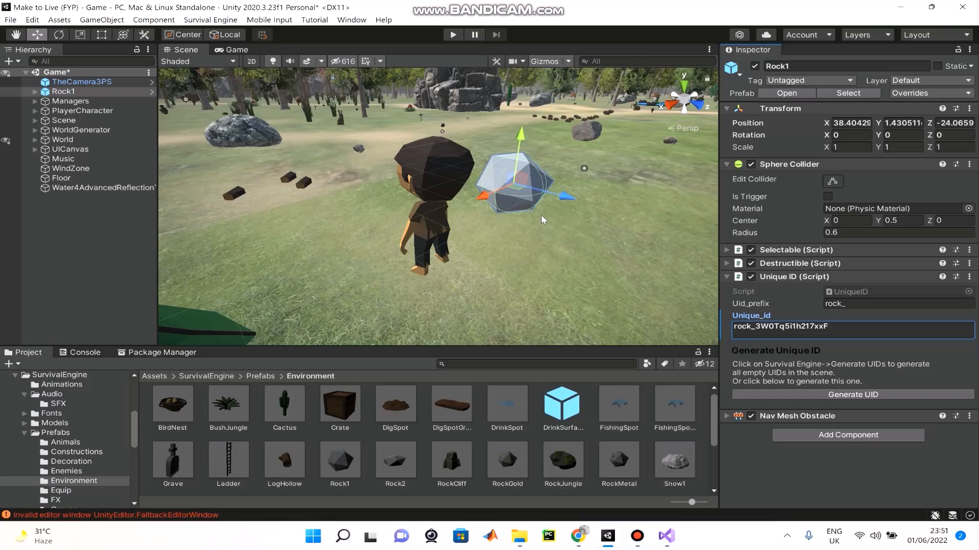
click(232, 23)
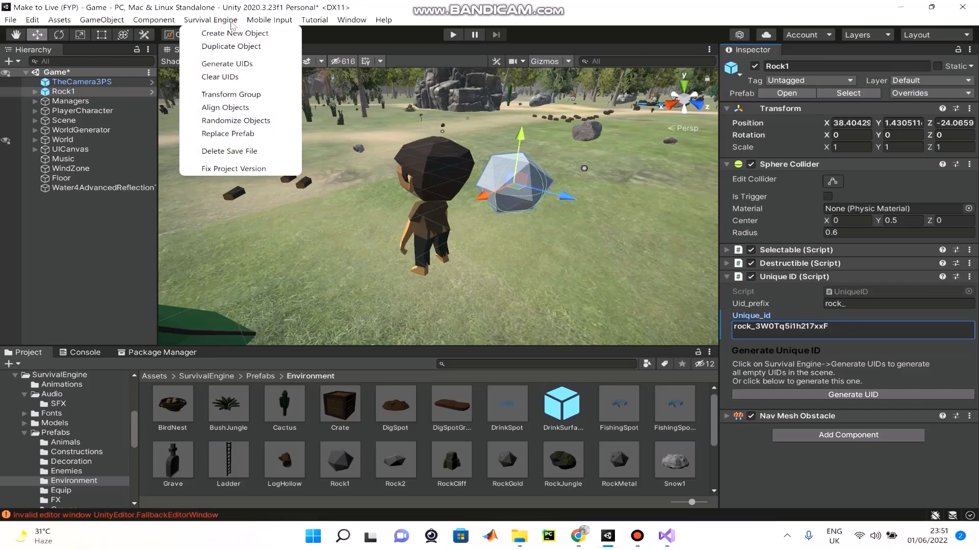
click(235, 64)
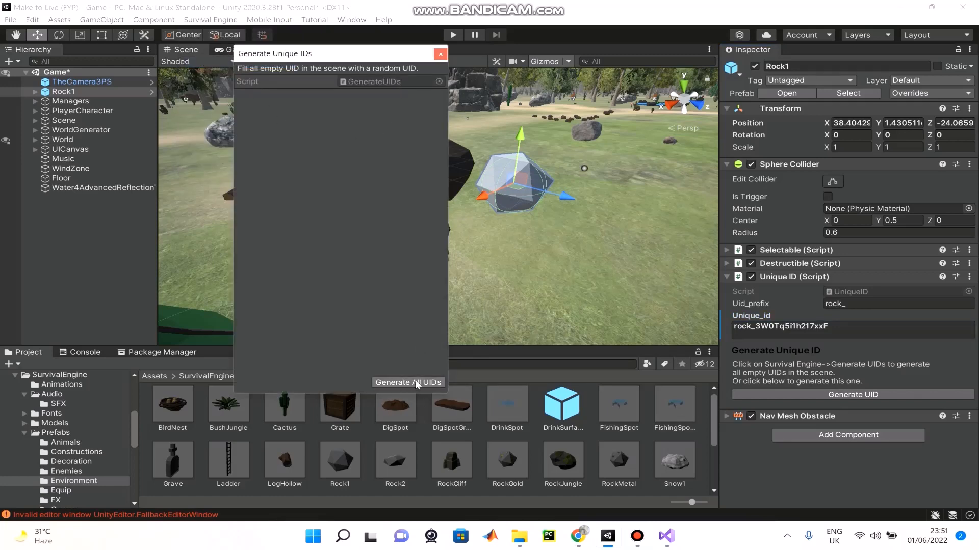
click(431, 383)
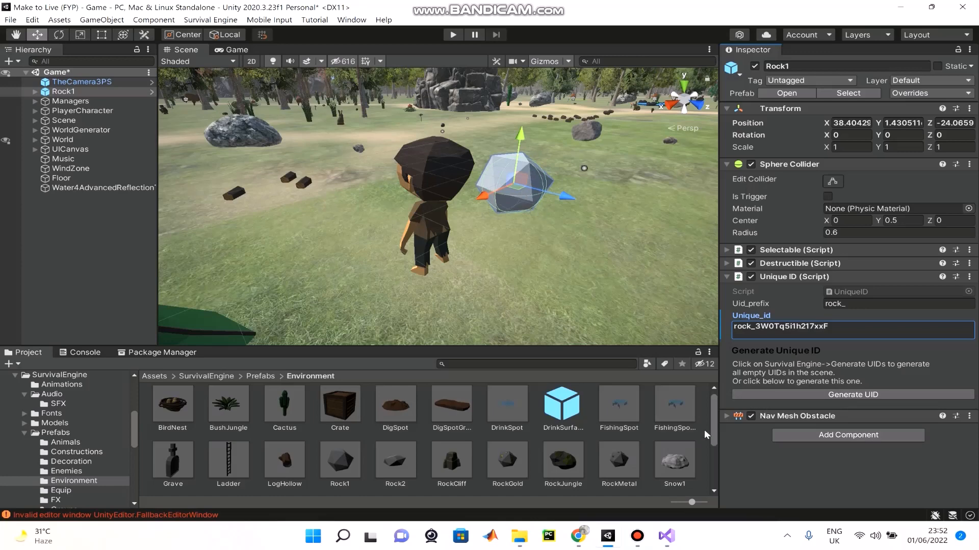
key(ctrl+a)
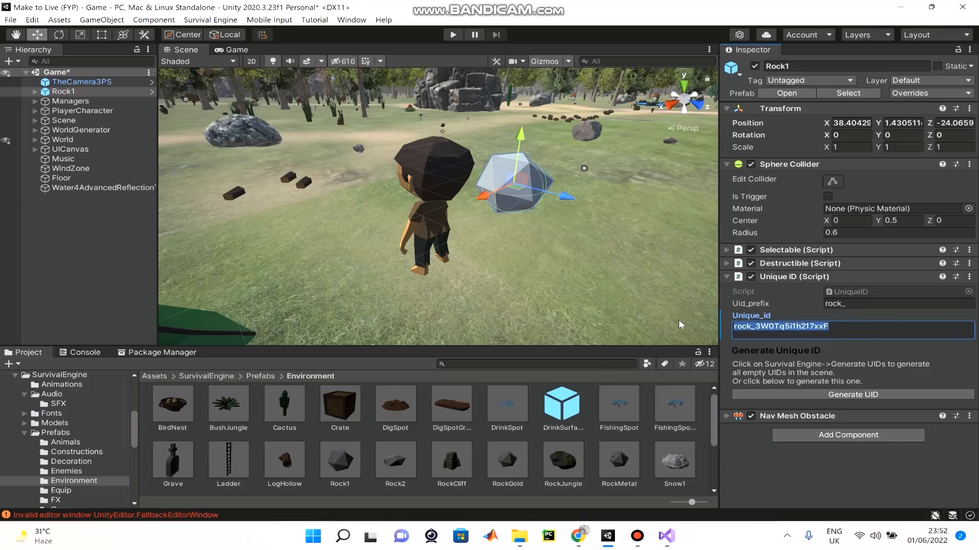
Step: Review the Id field of the Axe item data in the SurvivalEngine/Resources/Items folder
click(216, 377)
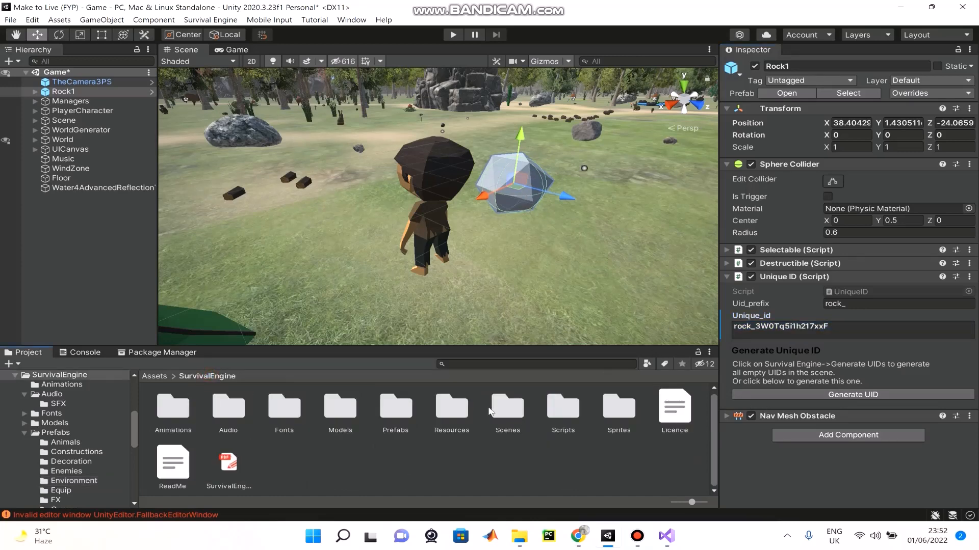
double_click(452, 408)
double_click(563, 410)
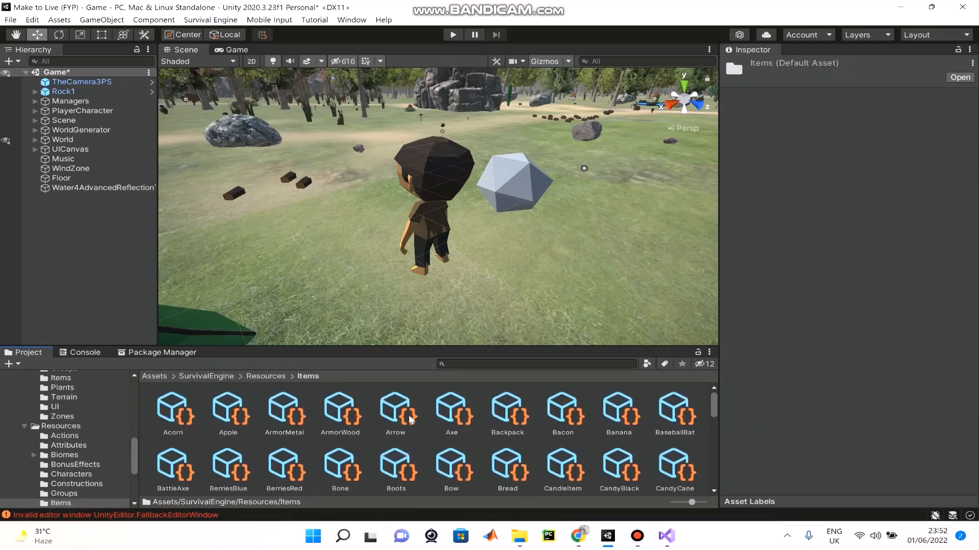
click(395, 408)
click(452, 413)
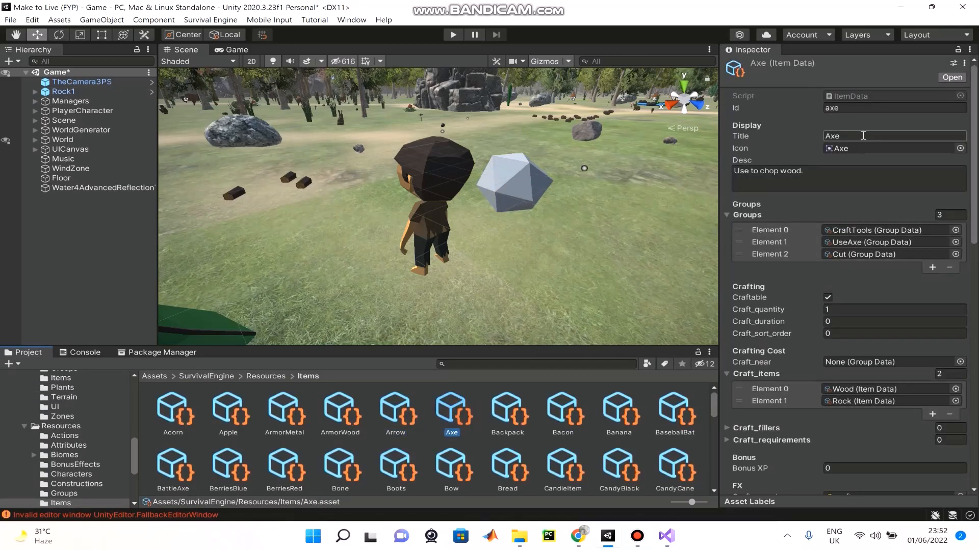
click(741, 109)
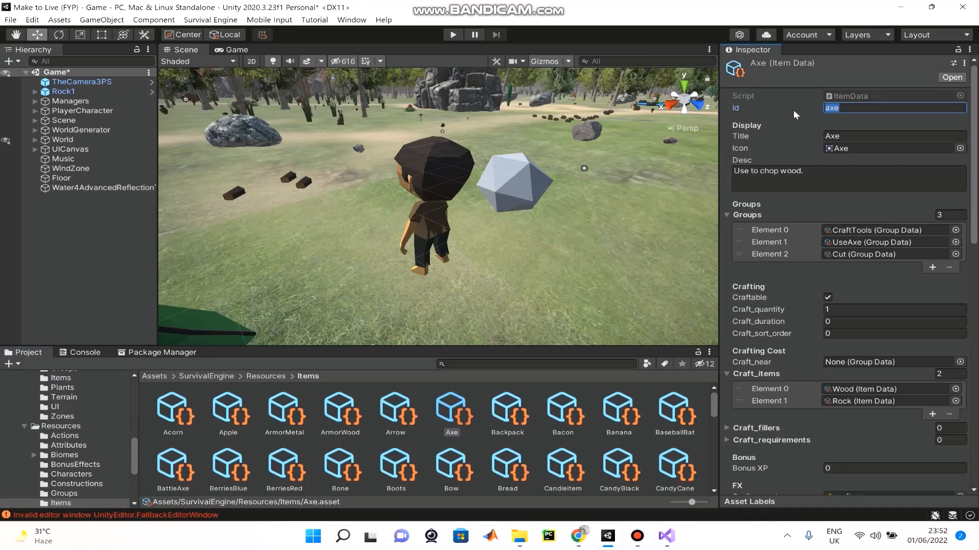
double_click(849, 111)
click(483, 445)
click(447, 408)
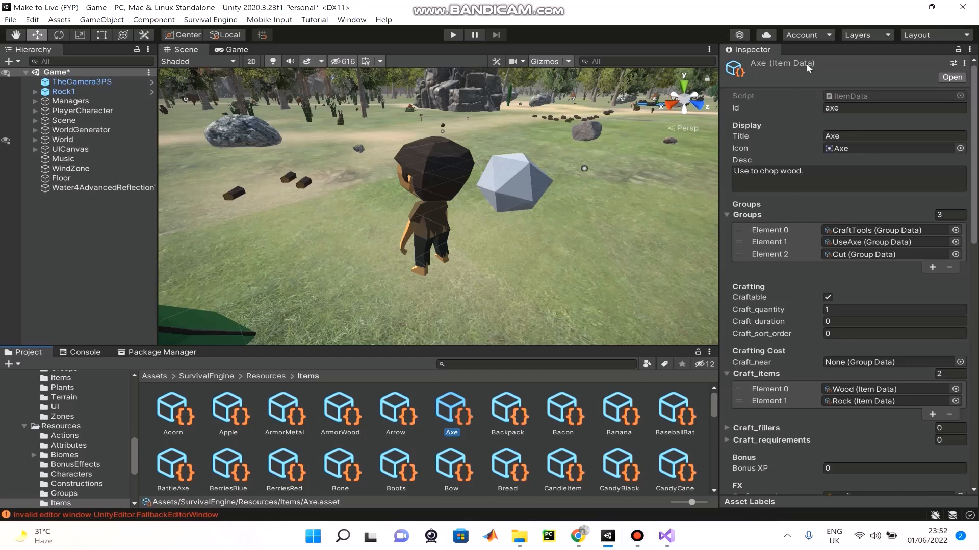
click(849, 108)
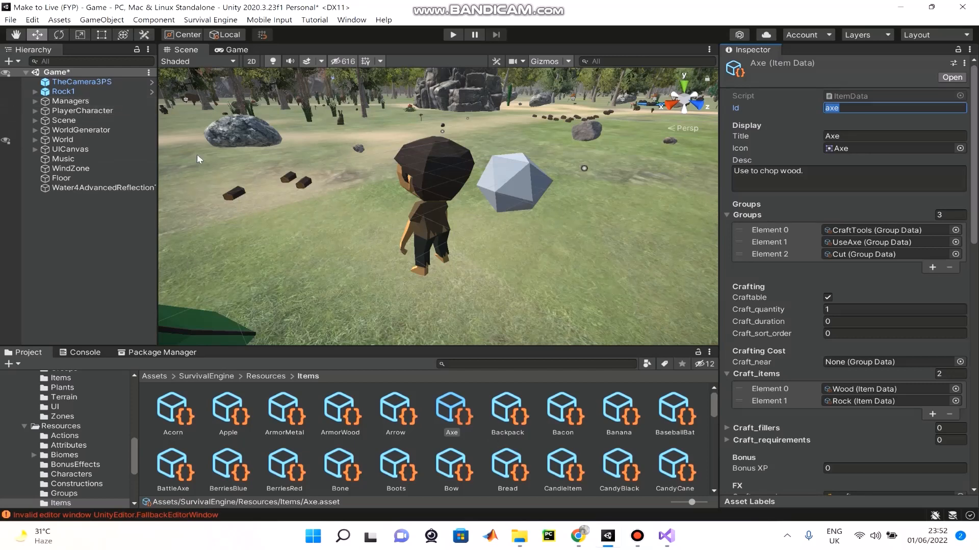
Step: Move Rock1 farther from the player character to about X 38.05, Z -23.53, and check its unique ID
click(126, 94)
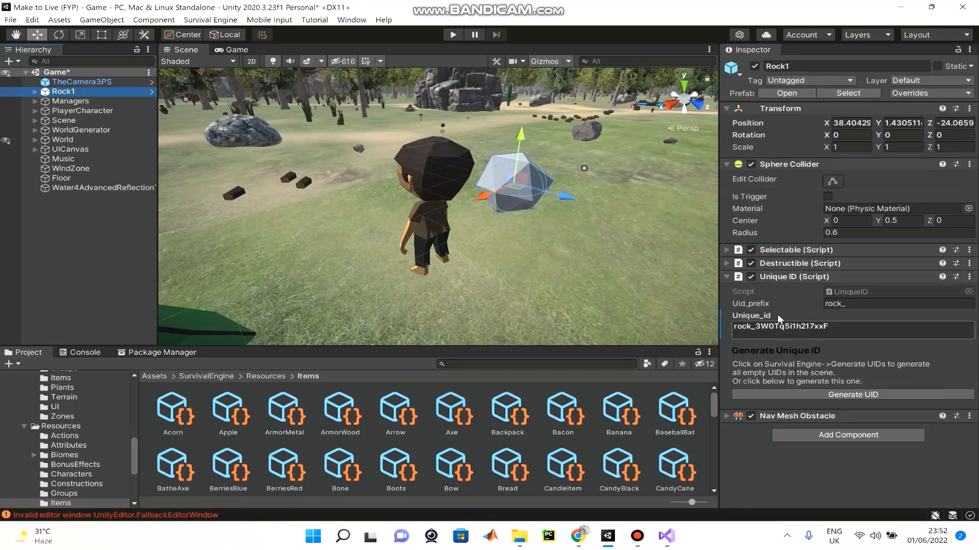
click(825, 331)
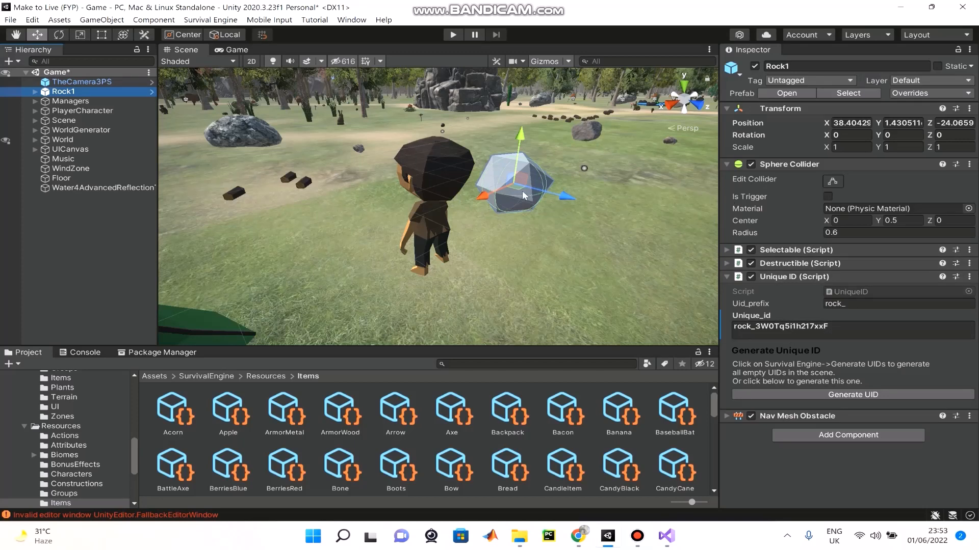
drag(523, 195, 547, 193)
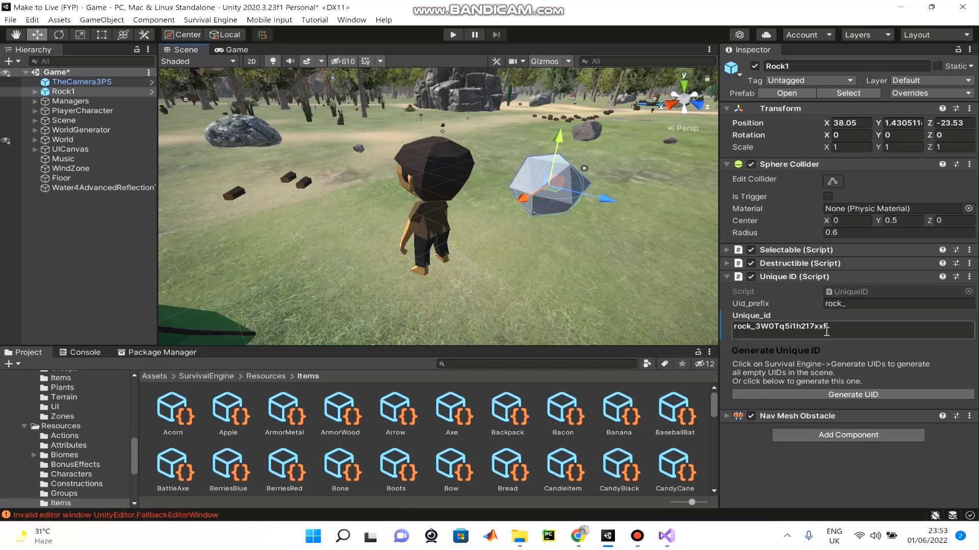
drag(854, 325, 727, 330)
click(781, 311)
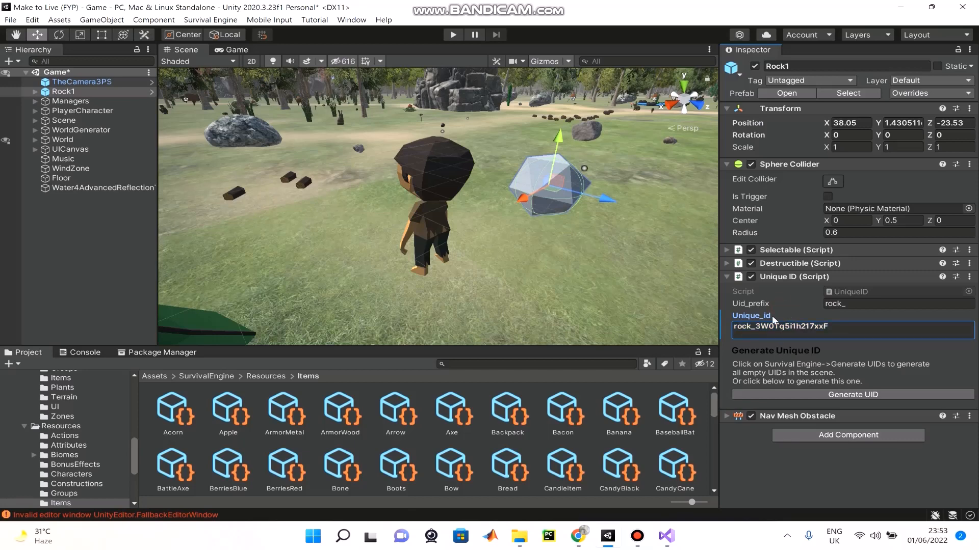
mouse_move(481, 2)
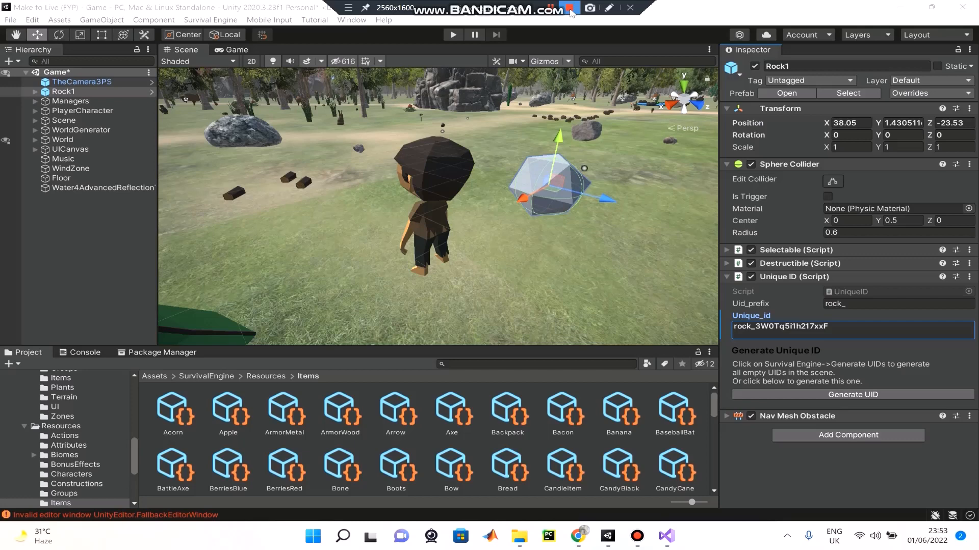
click(570, 8)
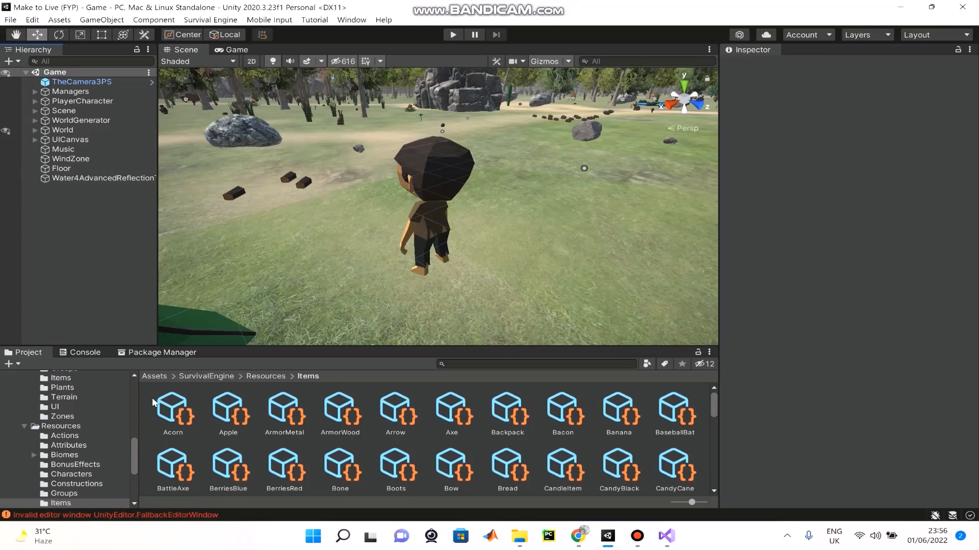
Step: Show the contents of the Assets/Scenes folder and open the Build Settings, keeping the scene assets uncovered
click(153, 376)
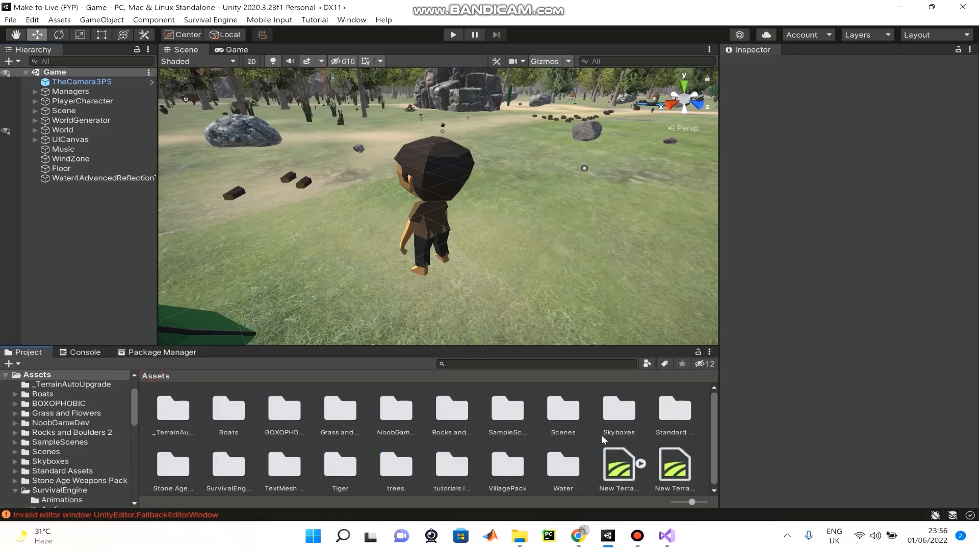
double_click(563, 411)
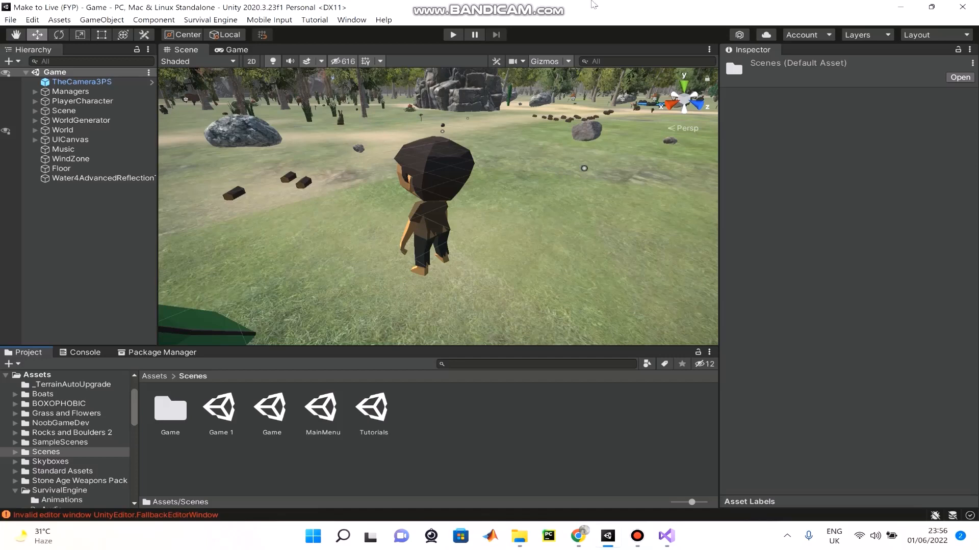
click(9, 20)
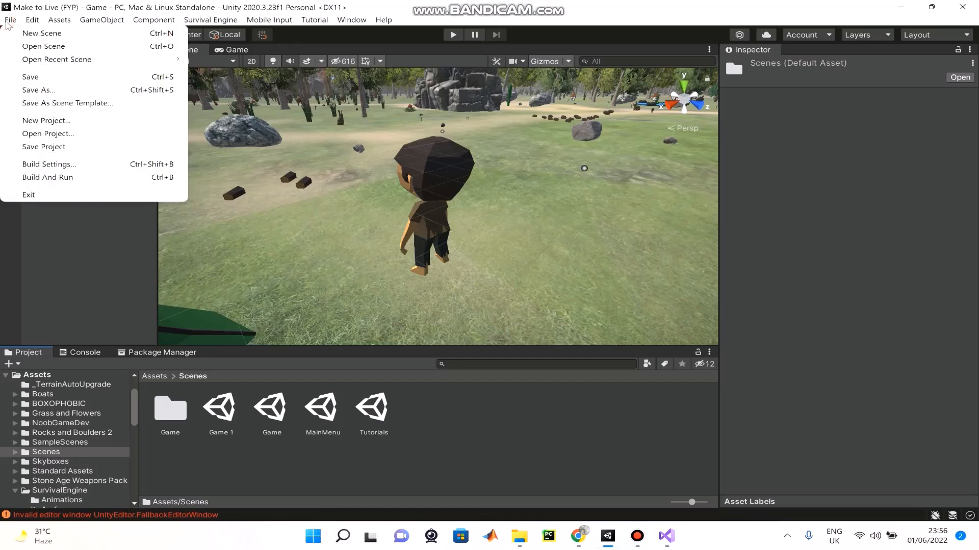
click(48, 164)
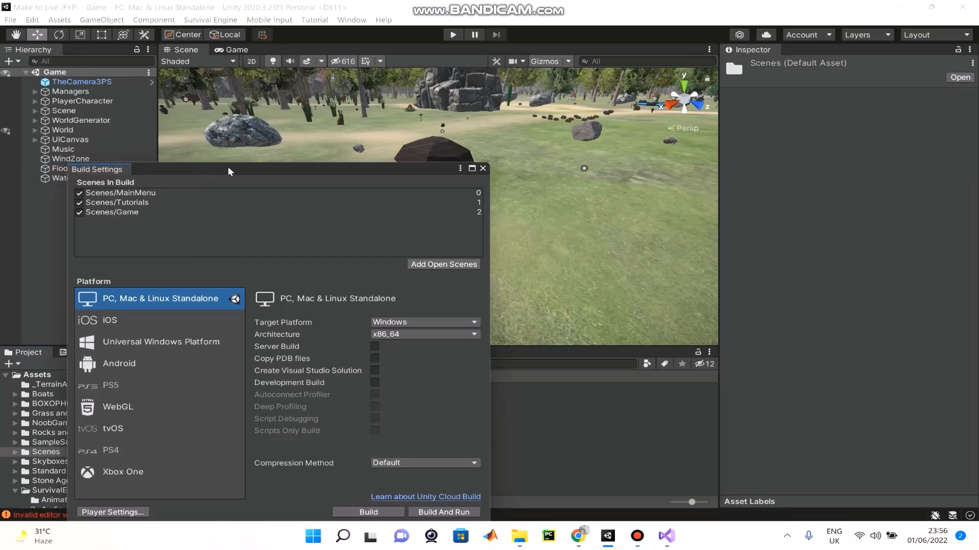
drag(228, 168, 608, 153)
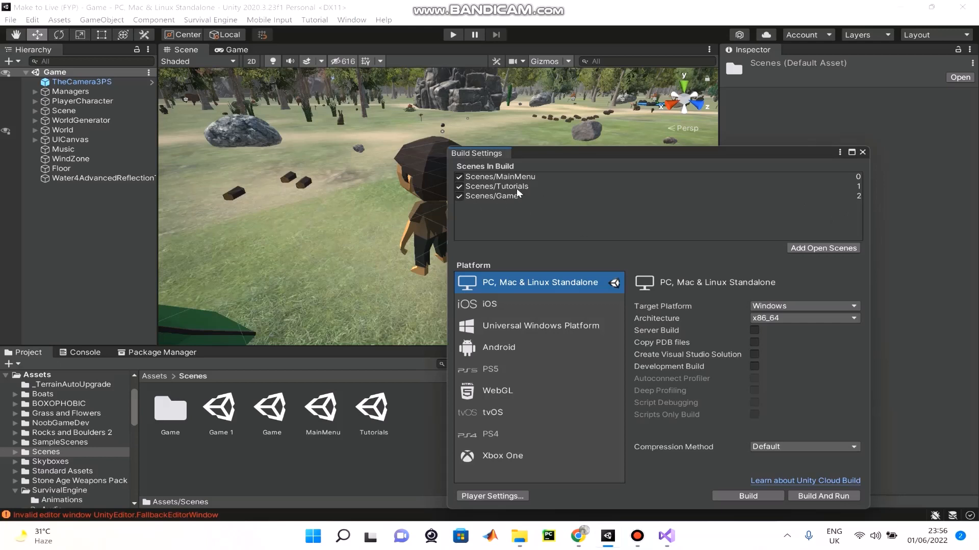
Step: Move the Tutorials scene to the start of the build order, and return it to its place after MainMenu
drag(516, 187, 518, 178)
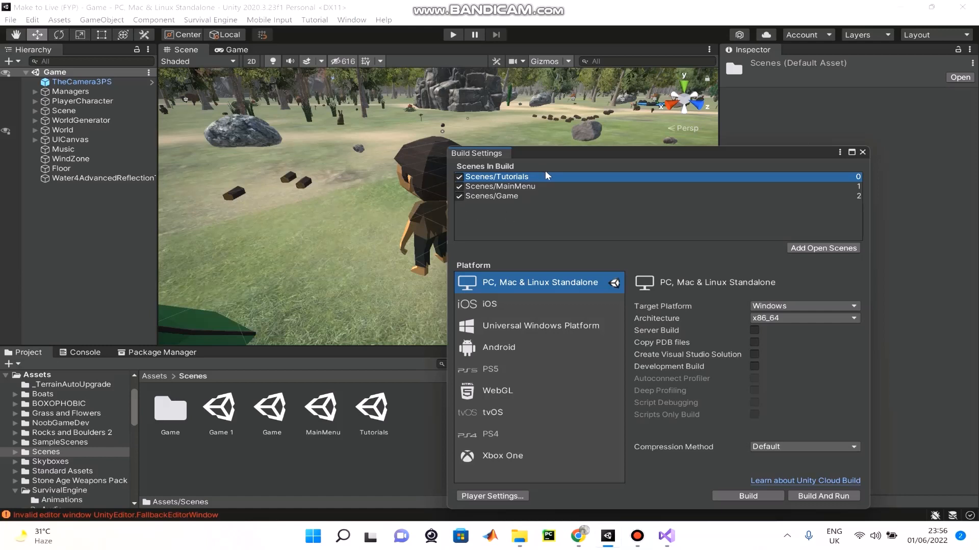
drag(547, 176, 552, 195)
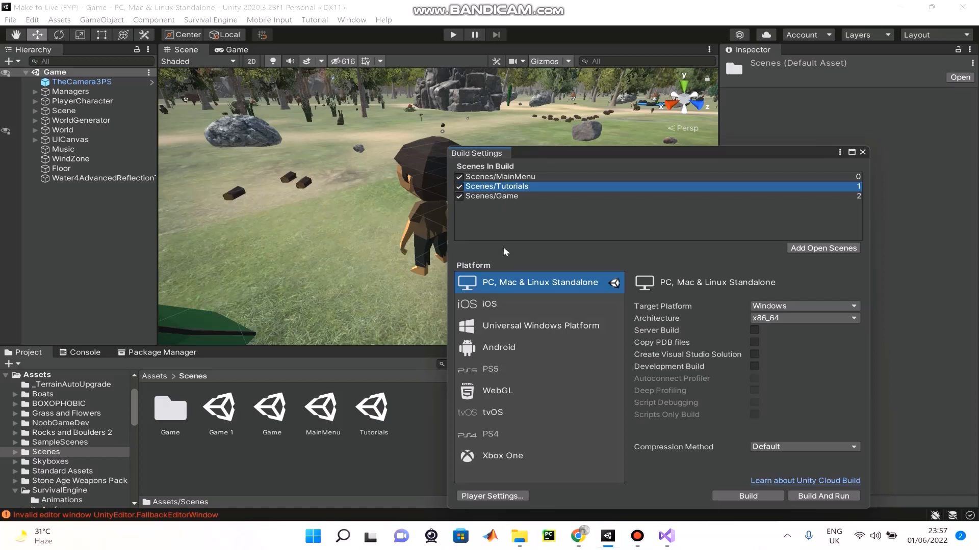
Step: Add the Game 1 scene to the build list between Tutorials and Game, remove it again, and close the Build Settings
drag(228, 412, 524, 191)
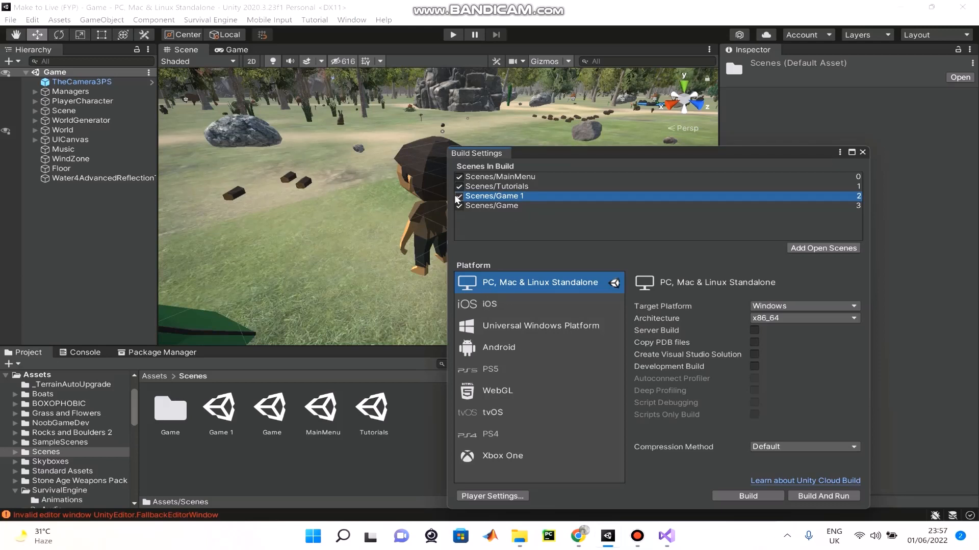
right_click(495, 200)
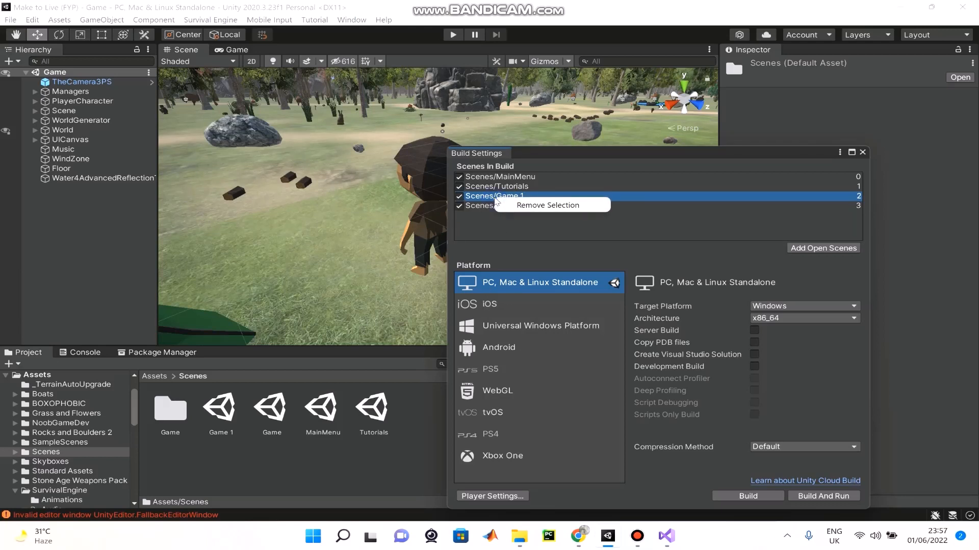
click(536, 205)
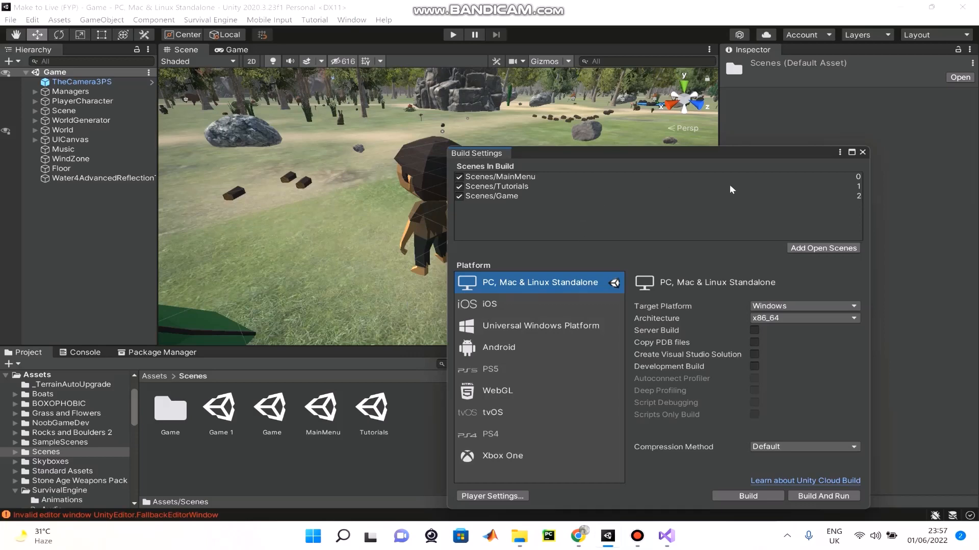
click(862, 152)
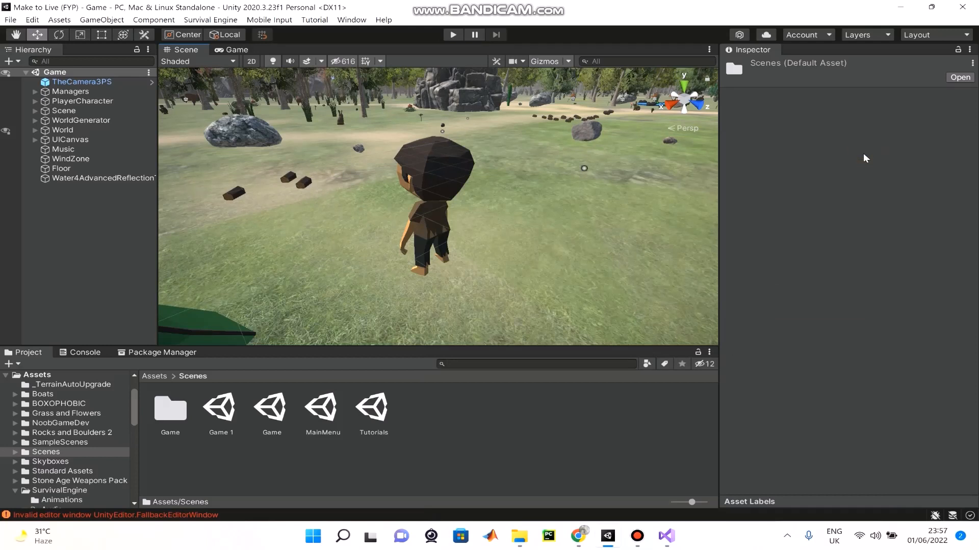